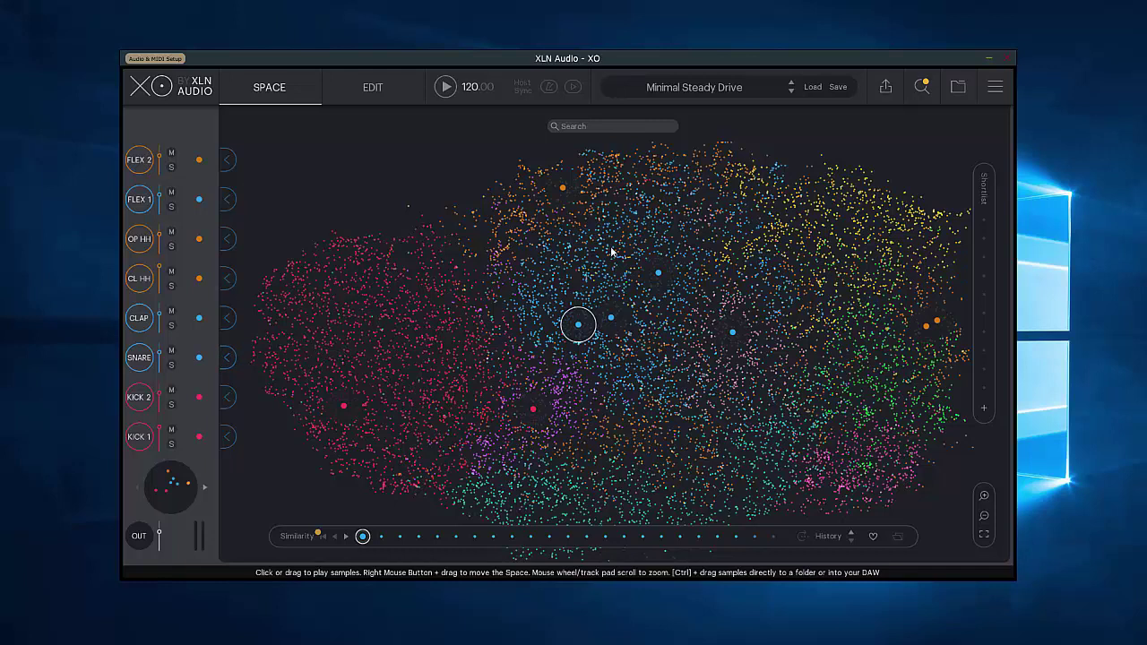
Step: Audition five kick samples in the pink cluster of the sample Space, including 28_Kick_SP_07
left_click(404, 365)
left_click(385, 412)
left_click(369, 444)
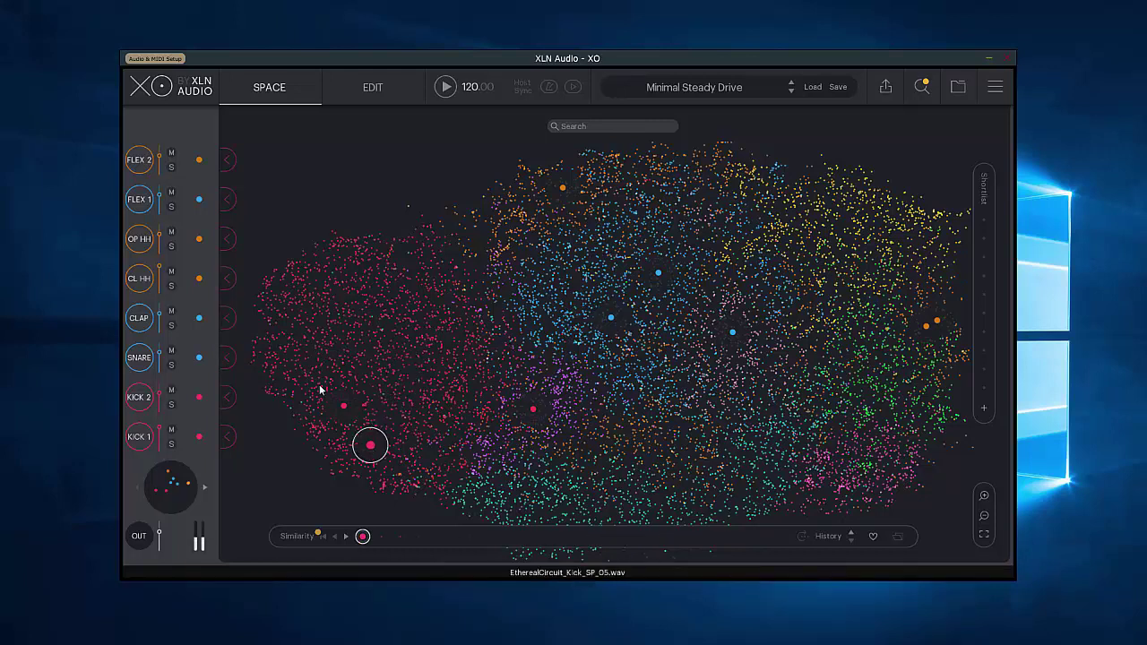
left_click(294, 279)
left_click(358, 292)
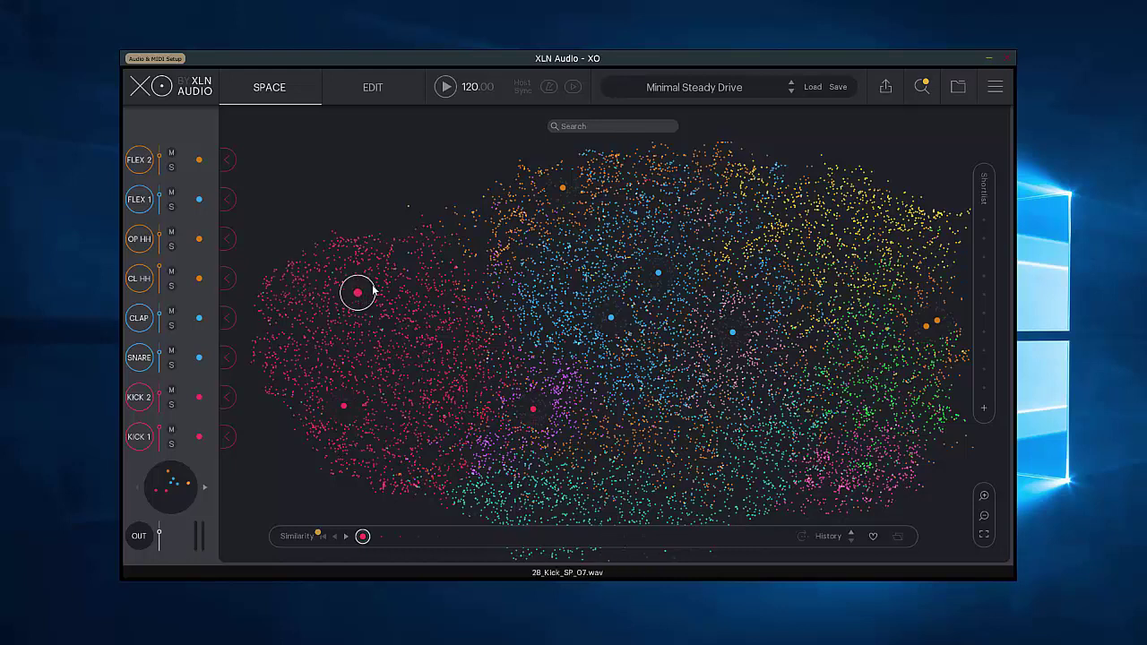
Step: Audition blue, orange, purple and clap samples, then show and close the About XO information
left_click(574, 301)
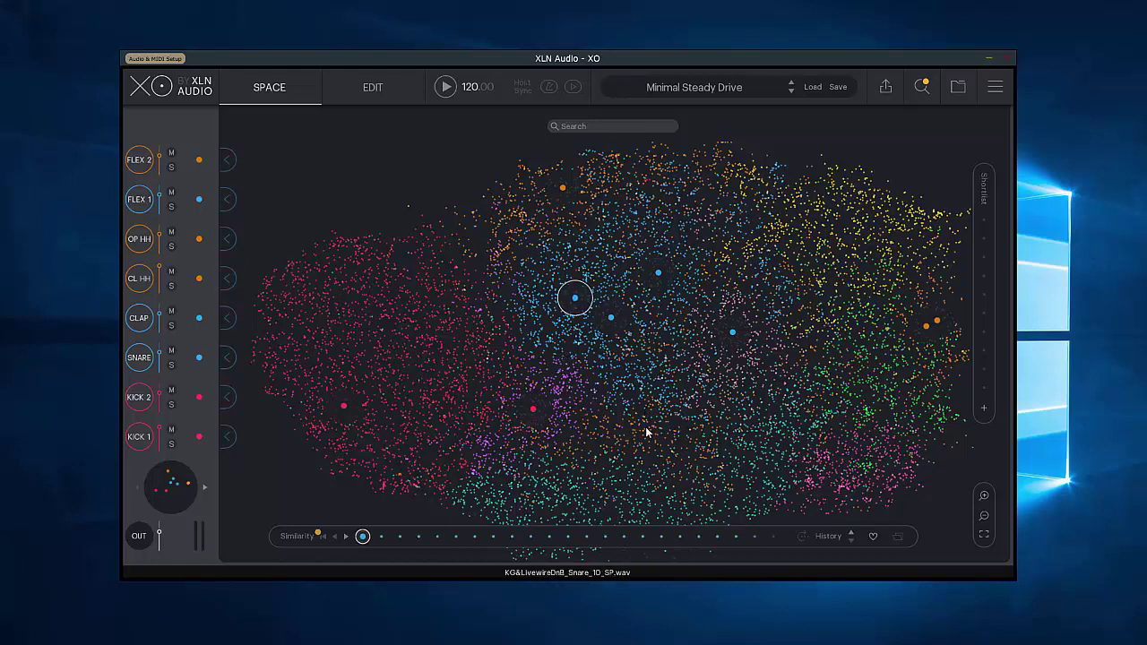
left_click(632, 432)
left_click(601, 437)
left_click(700, 347)
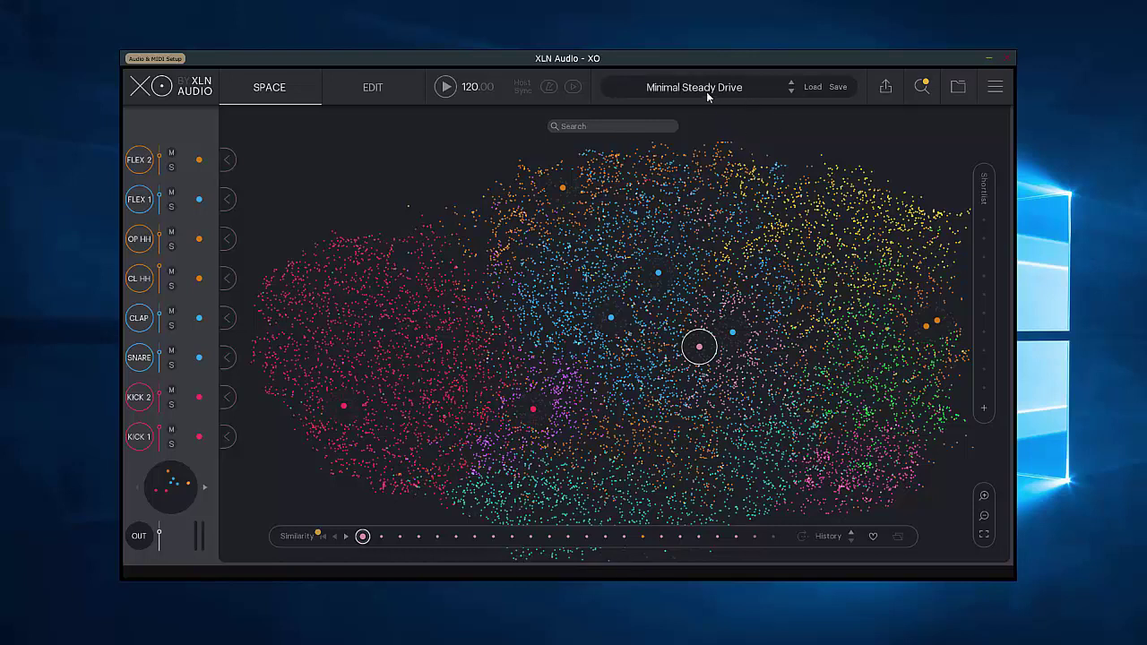
left_click(161, 88)
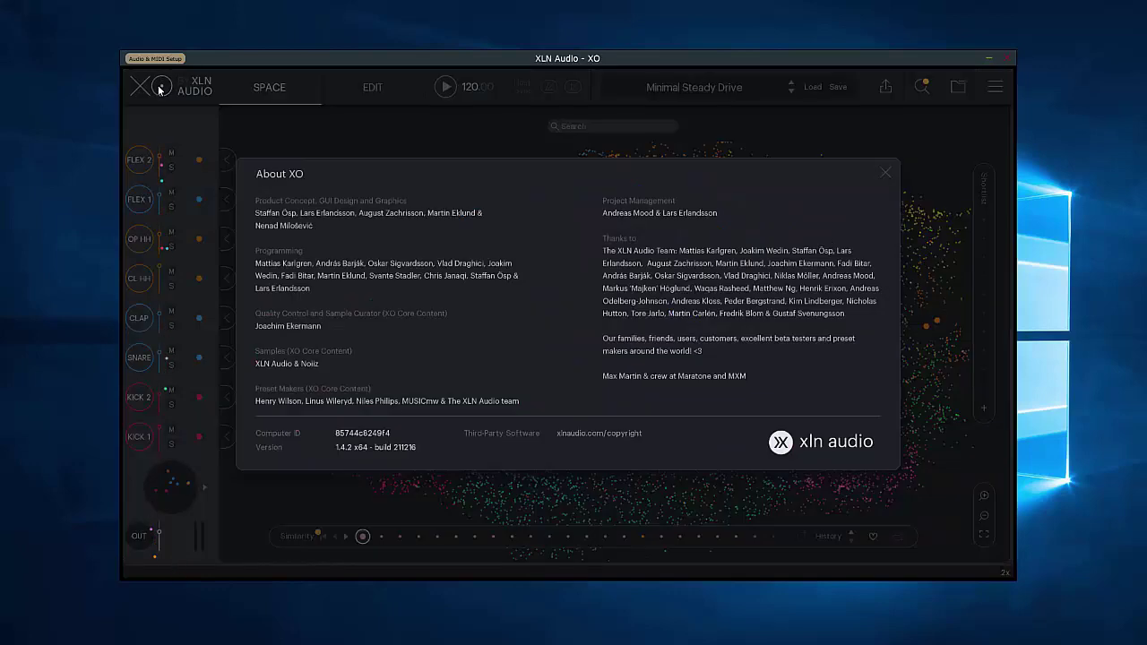
left_click(160, 89)
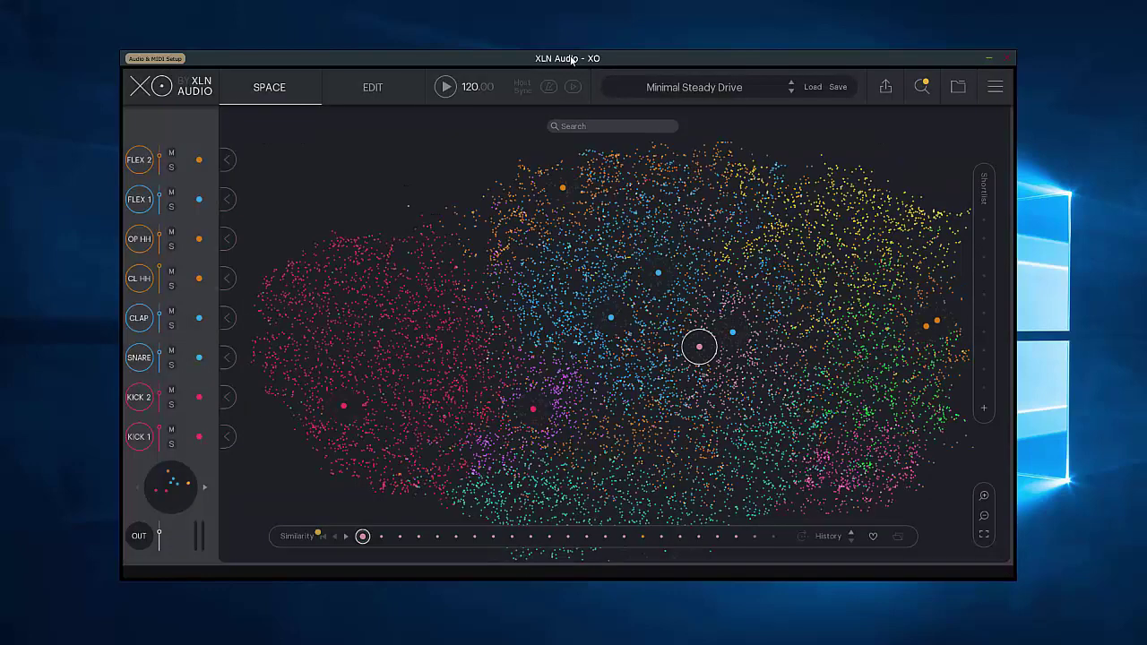
Step: In the preset browser, play Minimal Steady Drive, then load and play Mini Groove 2
left_click(740, 90)
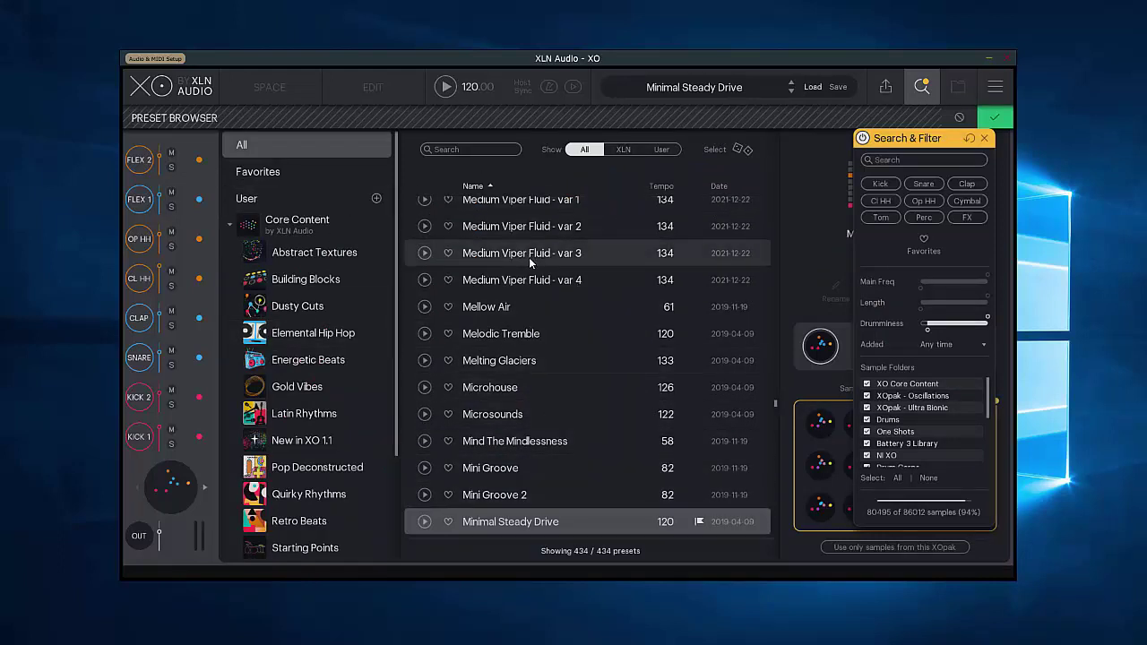
scroll(545, 412, "down", 2)
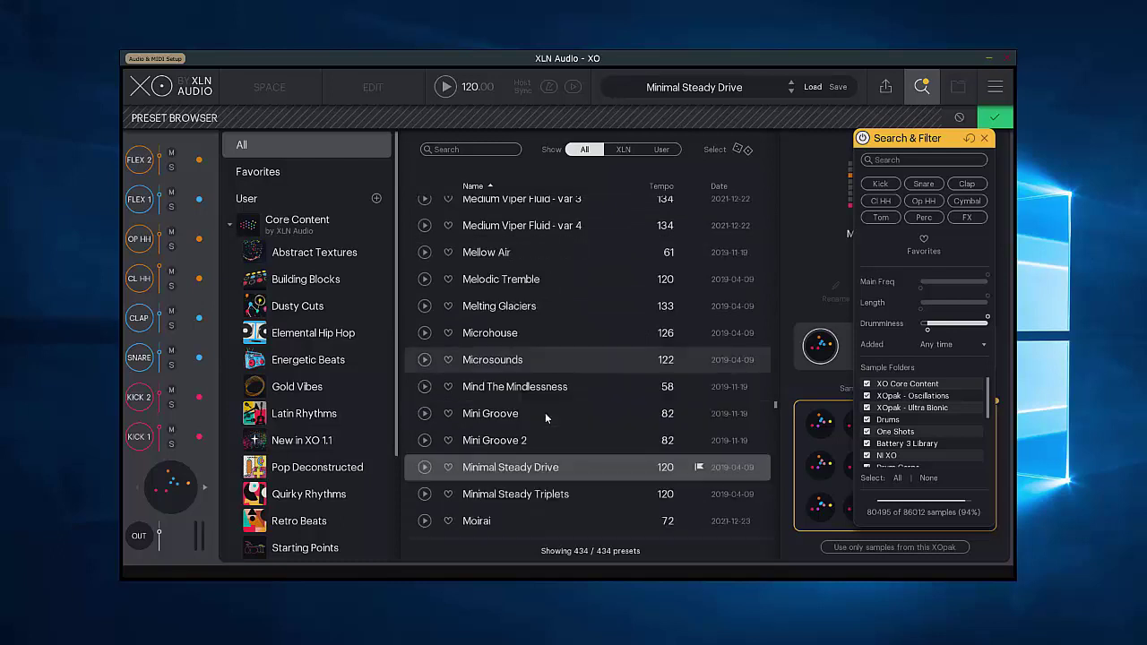
left_click(425, 413)
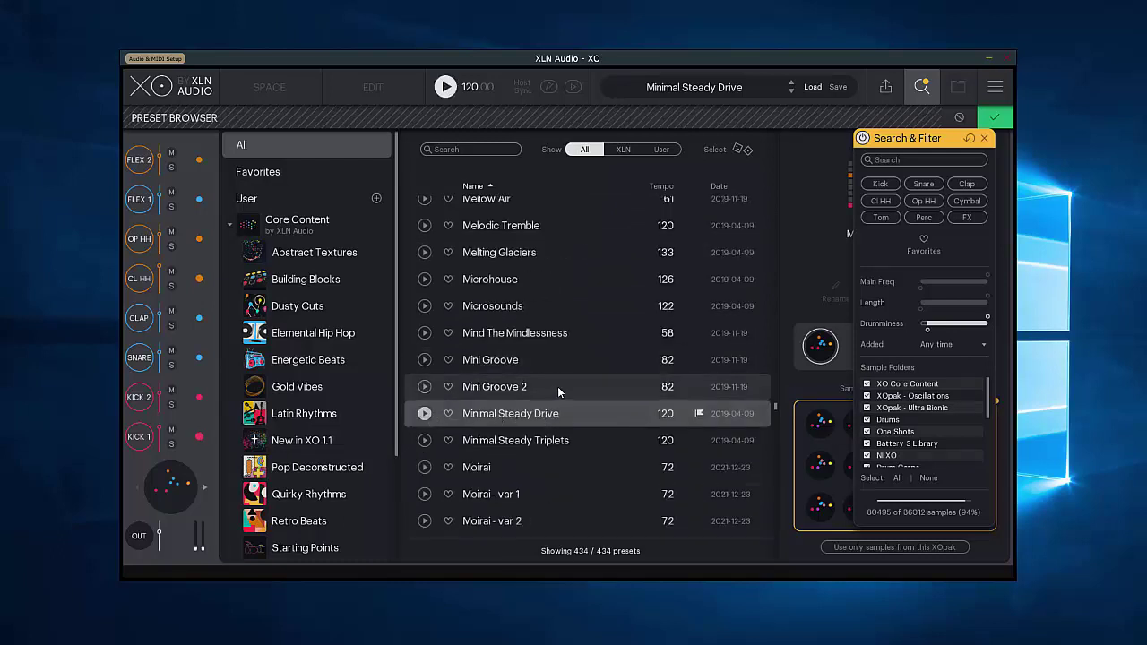
scroll(558, 394, "up", 1)
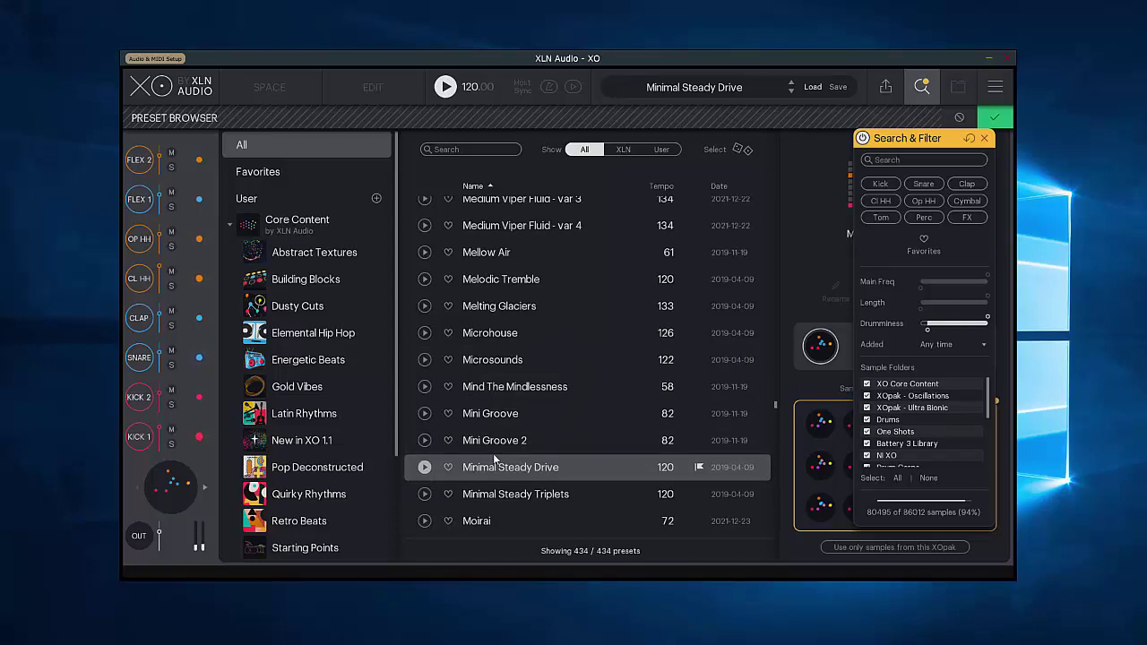
left_click(425, 440)
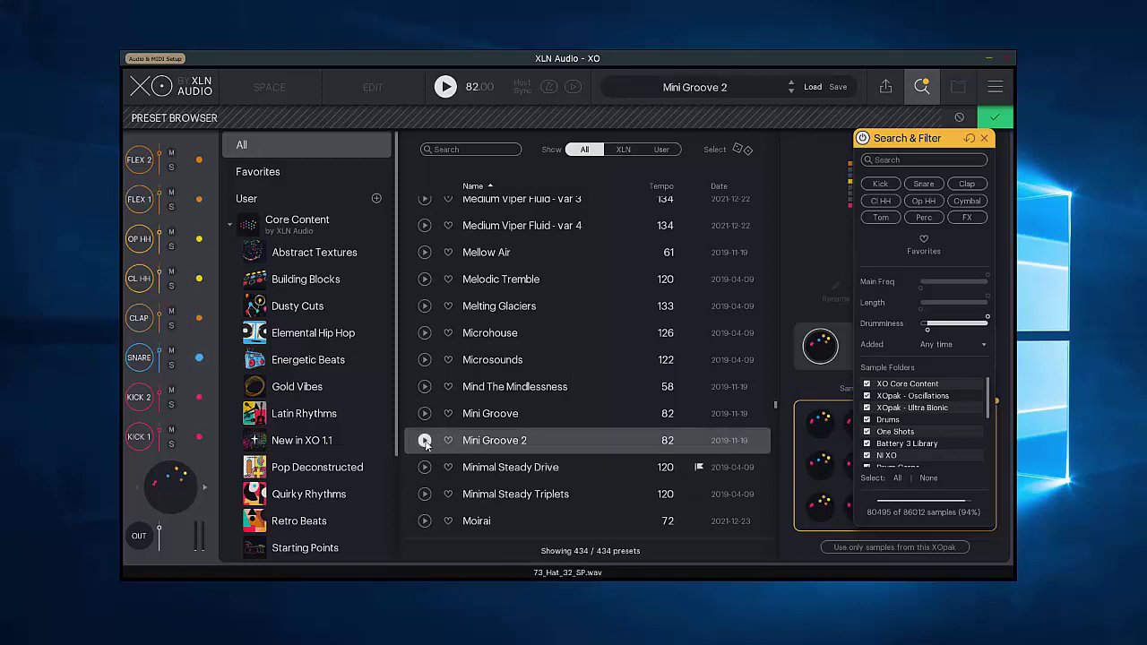
Step: Lock all channel sounds, then load Mind The Mindlessness at 58 BPM and stop playback
left_click(127, 461)
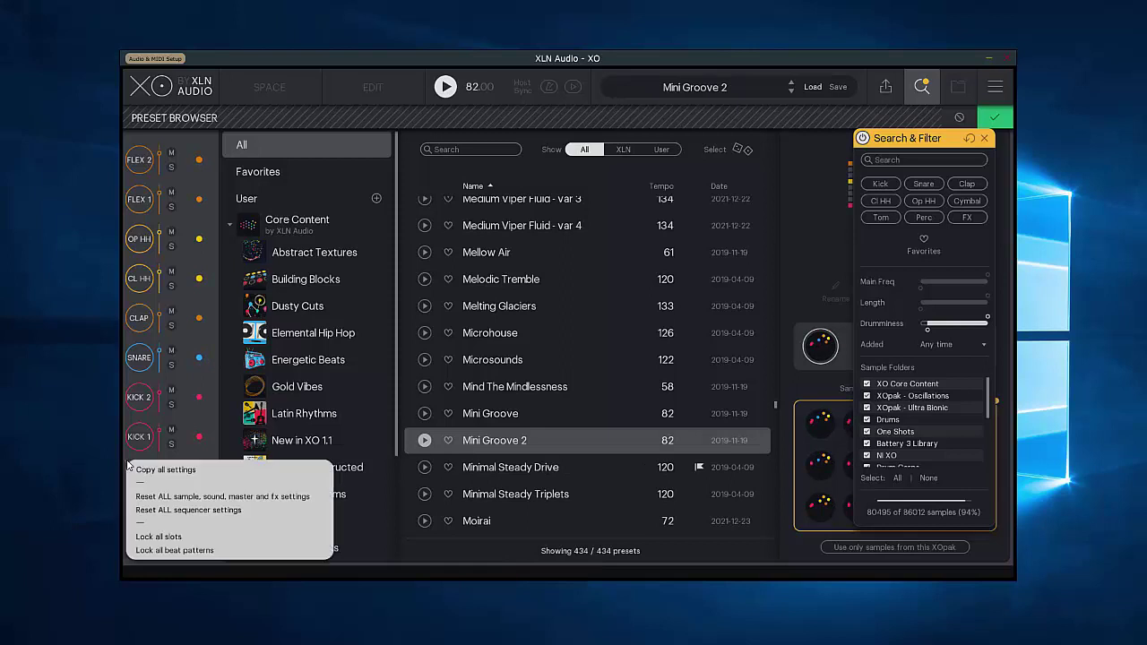
left_click(176, 538)
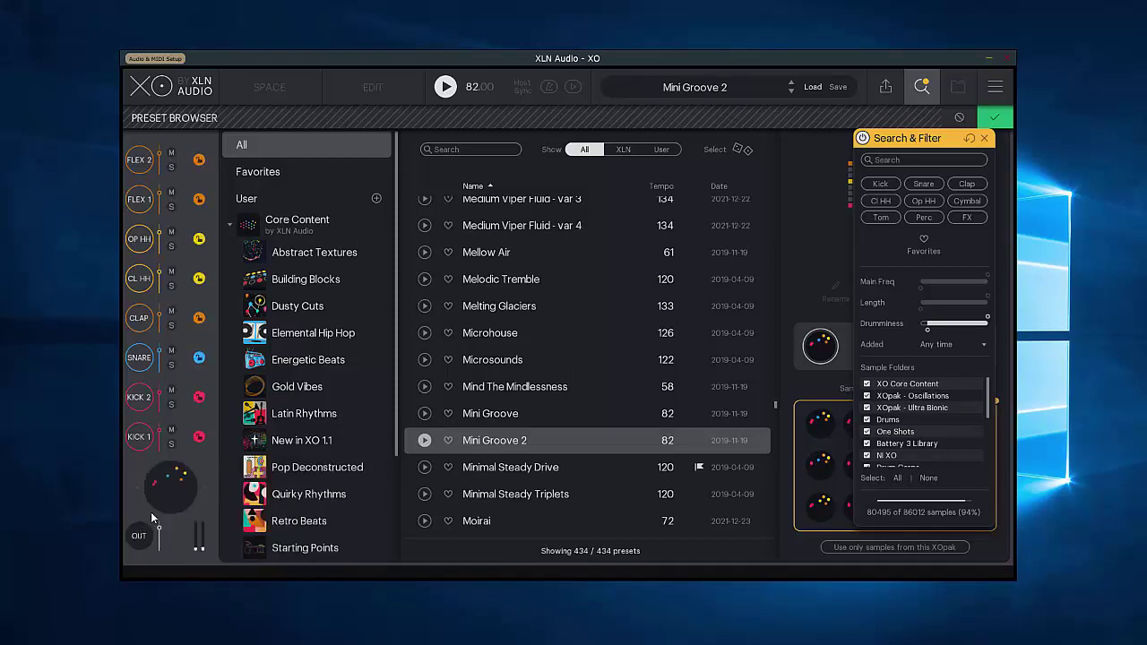
left_click(422, 387)
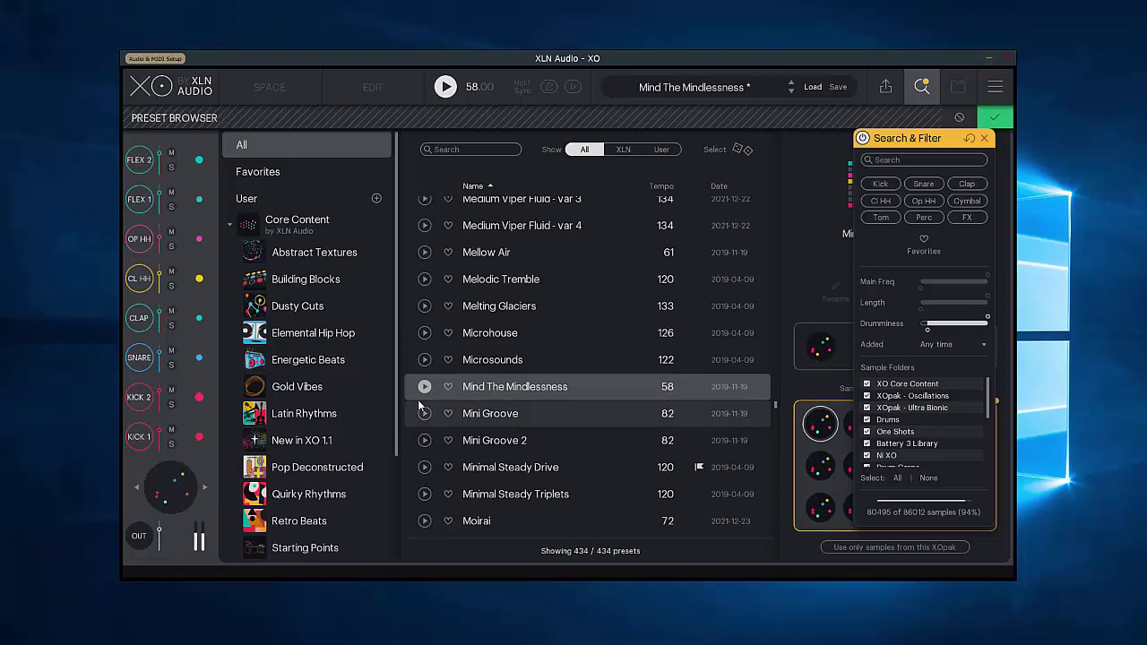
left_click(423, 388)
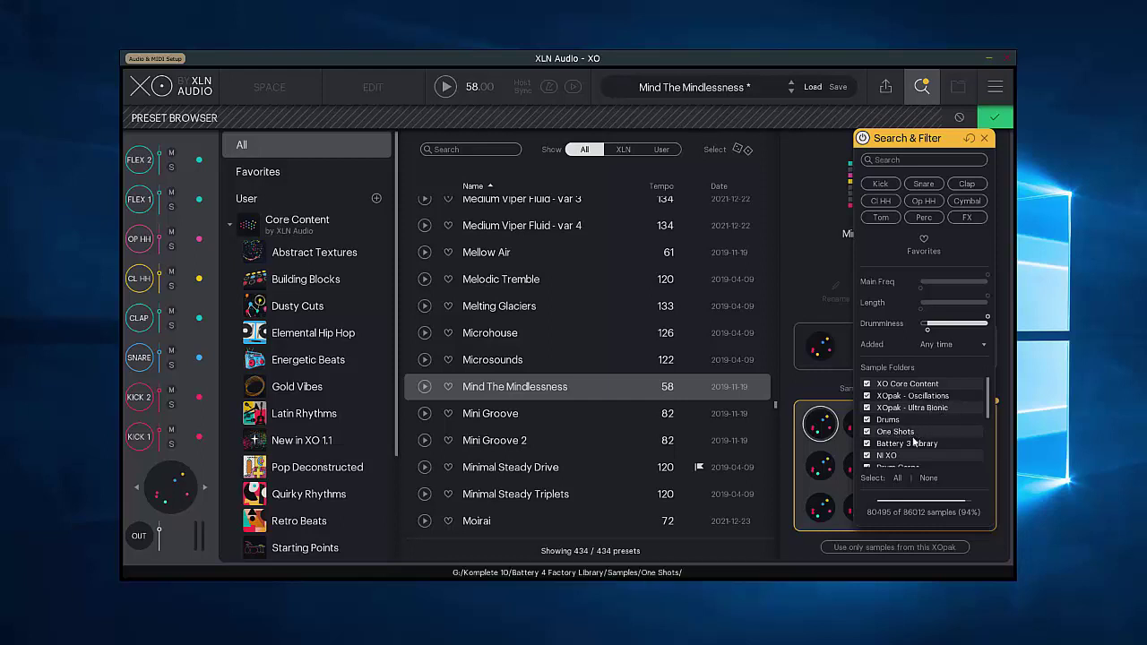
scroll(905, 430, "down", 1)
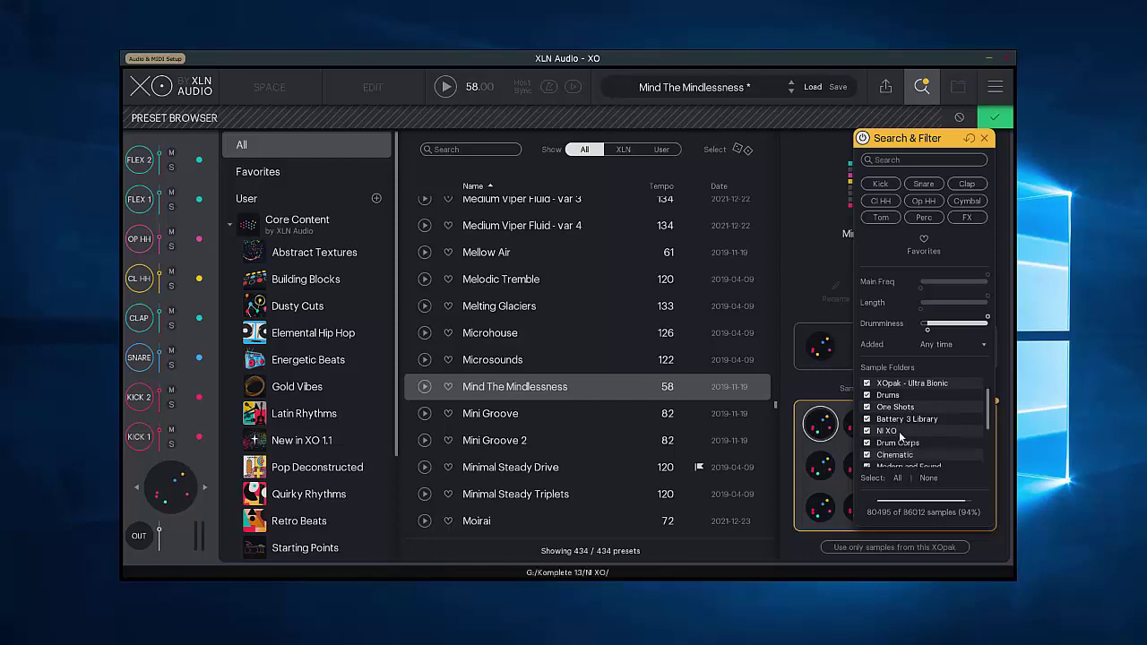
scroll(911, 435, "down", 1)
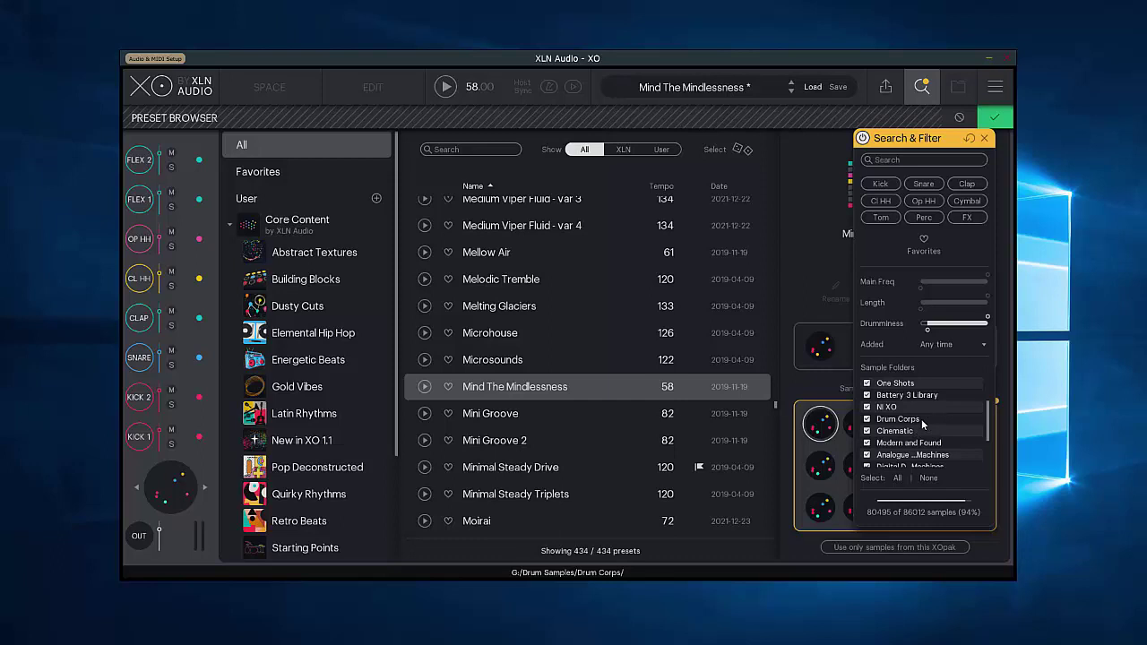
scroll(911, 431, "down", 1)
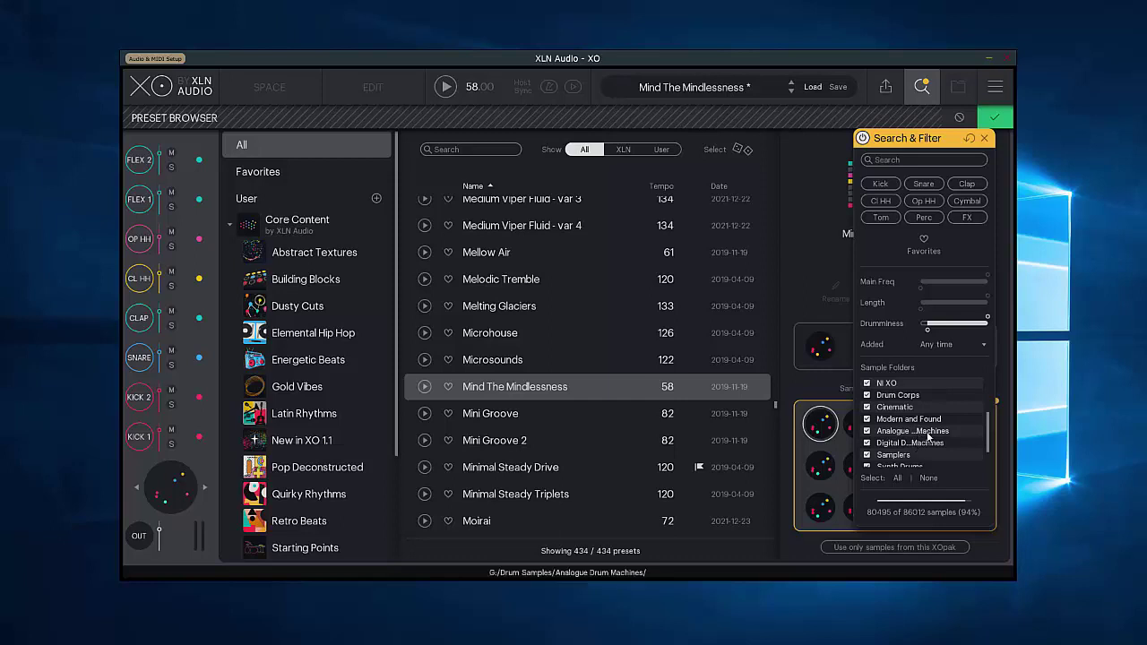
scroll(928, 437, "down", 1)
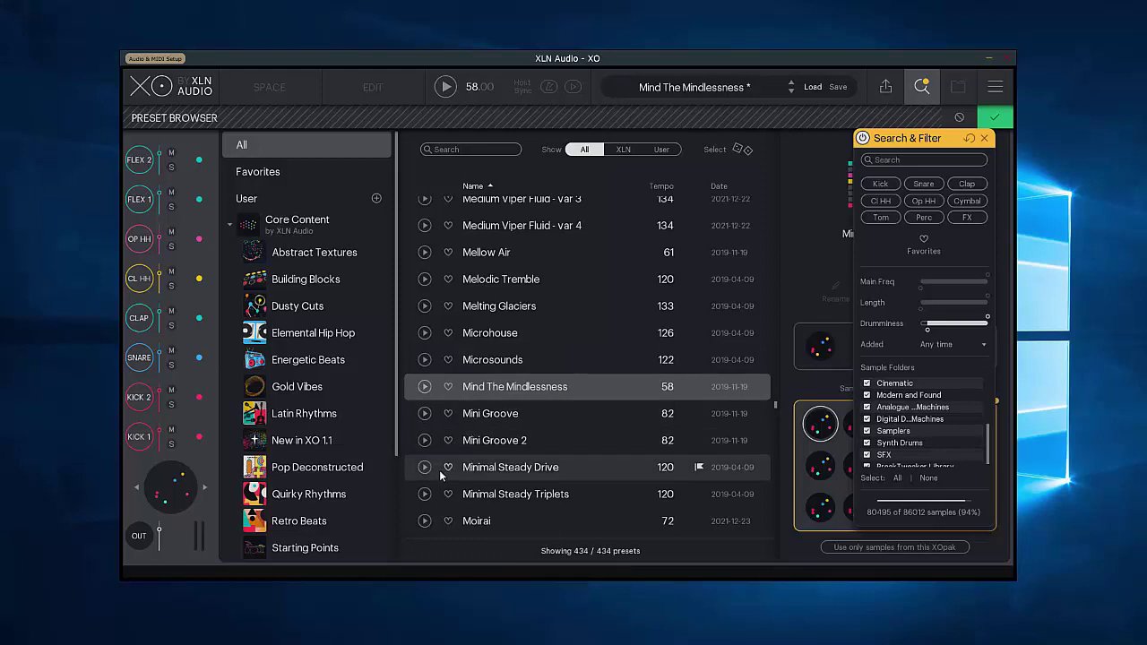
Step: Play Minimal Steady Drive and limit sample folders to Analogue Drum Machines only
left_click(561, 454)
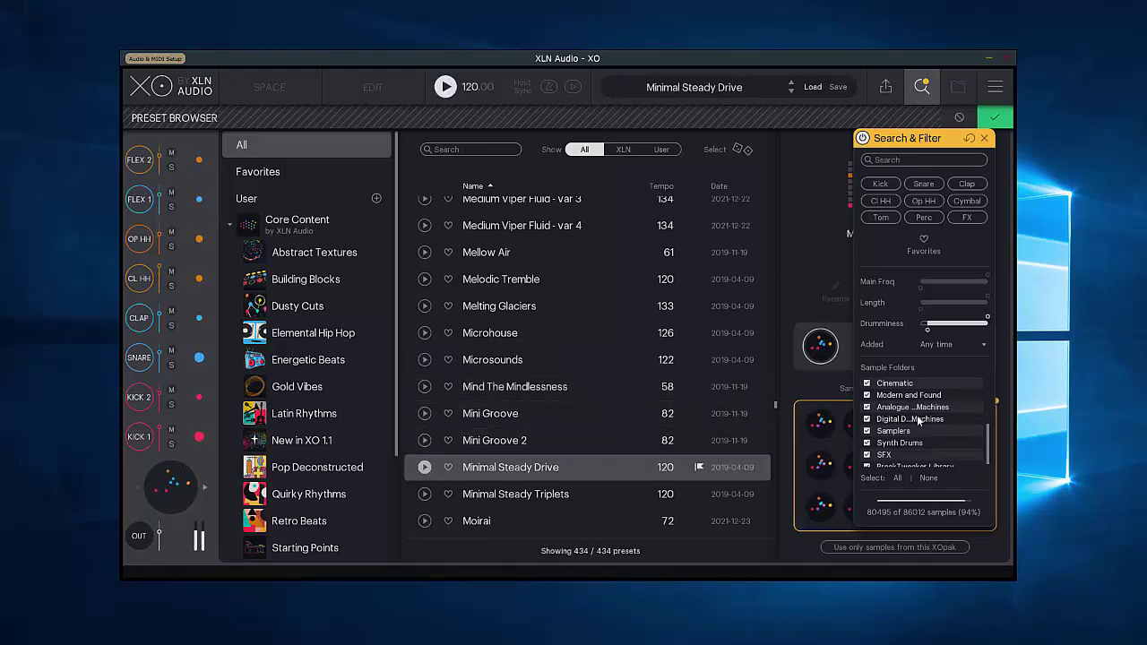
left_click(926, 480)
left_click(867, 407)
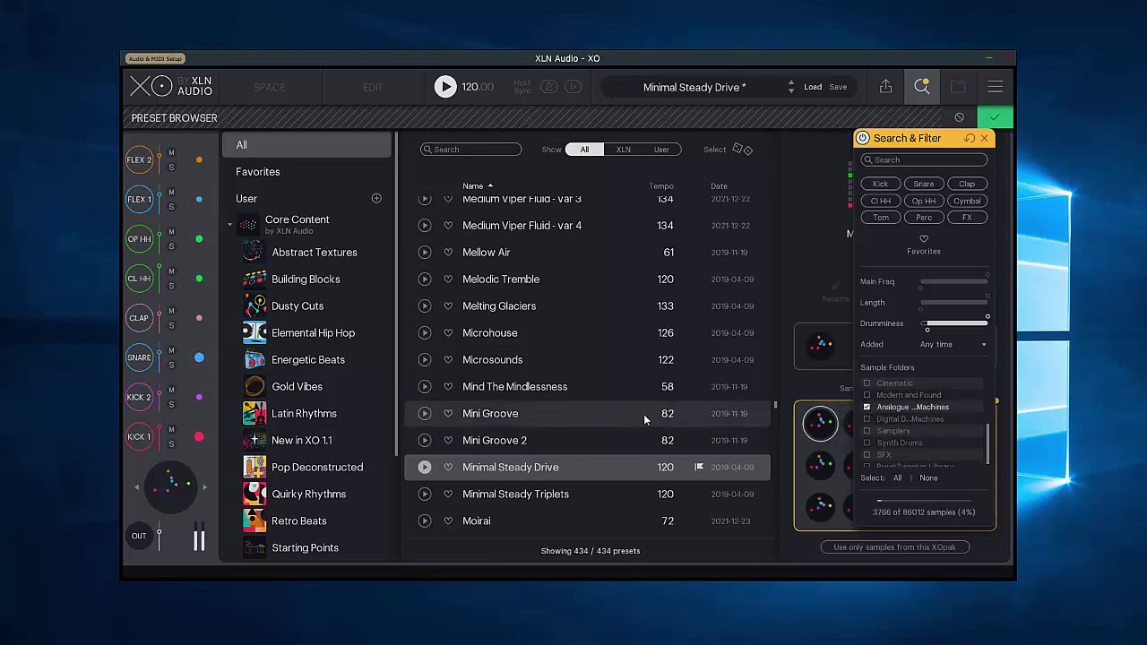
Step: Audition Moirai, More Moosebell and Motor One, then include all sample folders again
scroll(643, 414, "down", 1)
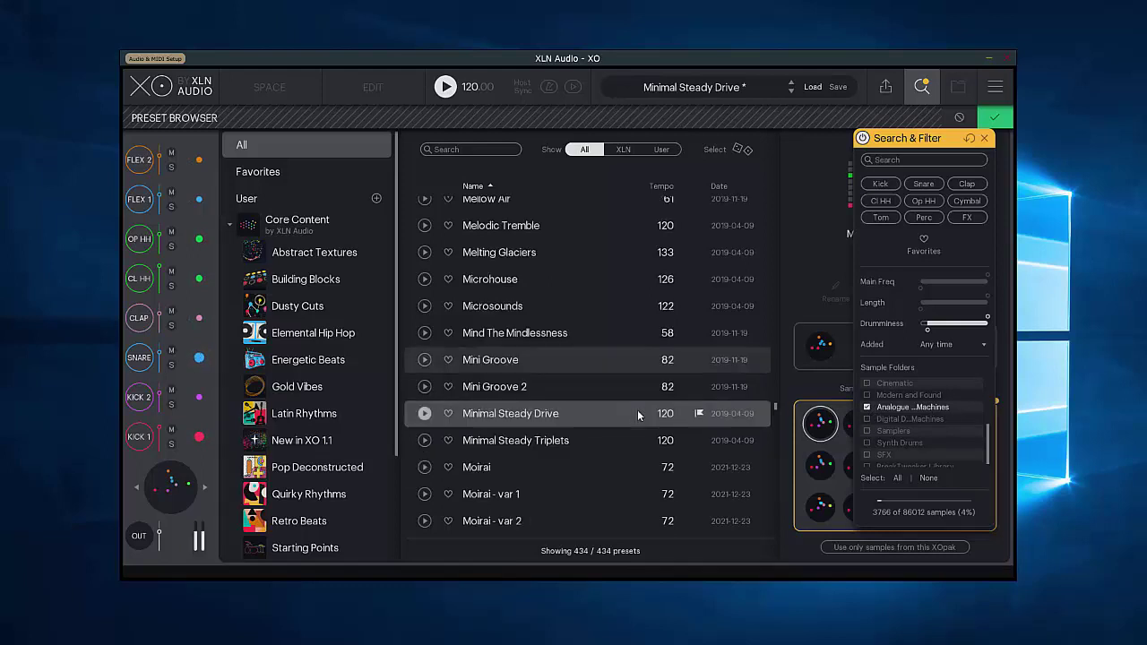
left_click(424, 466)
scroll(489, 457, "down", 2)
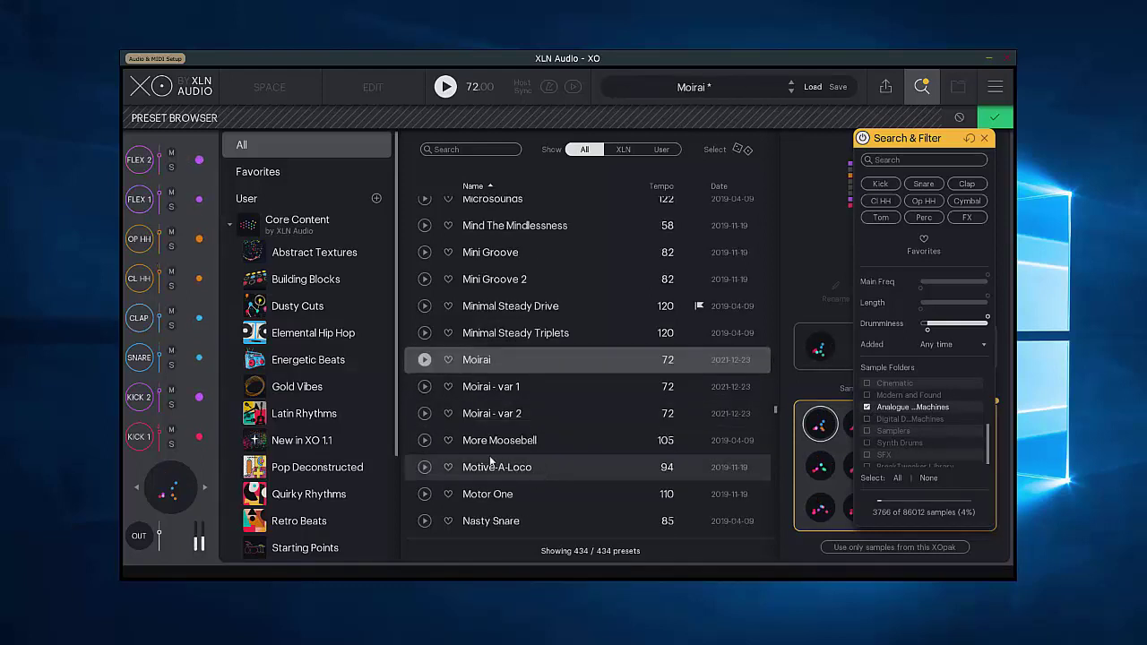
left_click(425, 440)
scroll(491, 394, "down", 2)
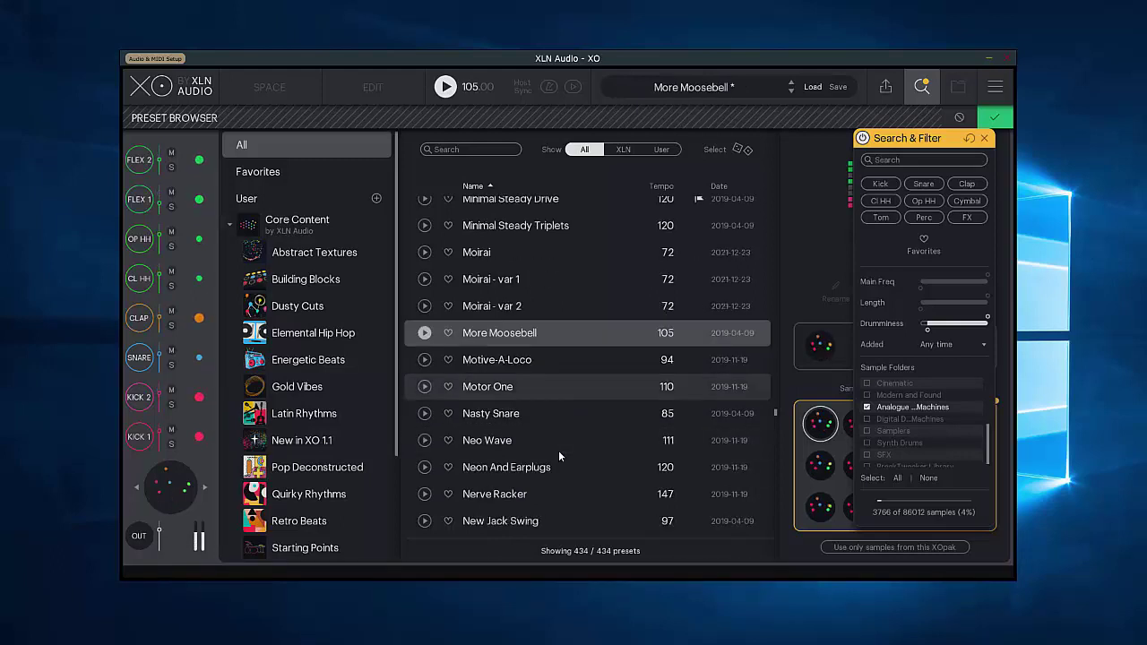
left_click(425, 387)
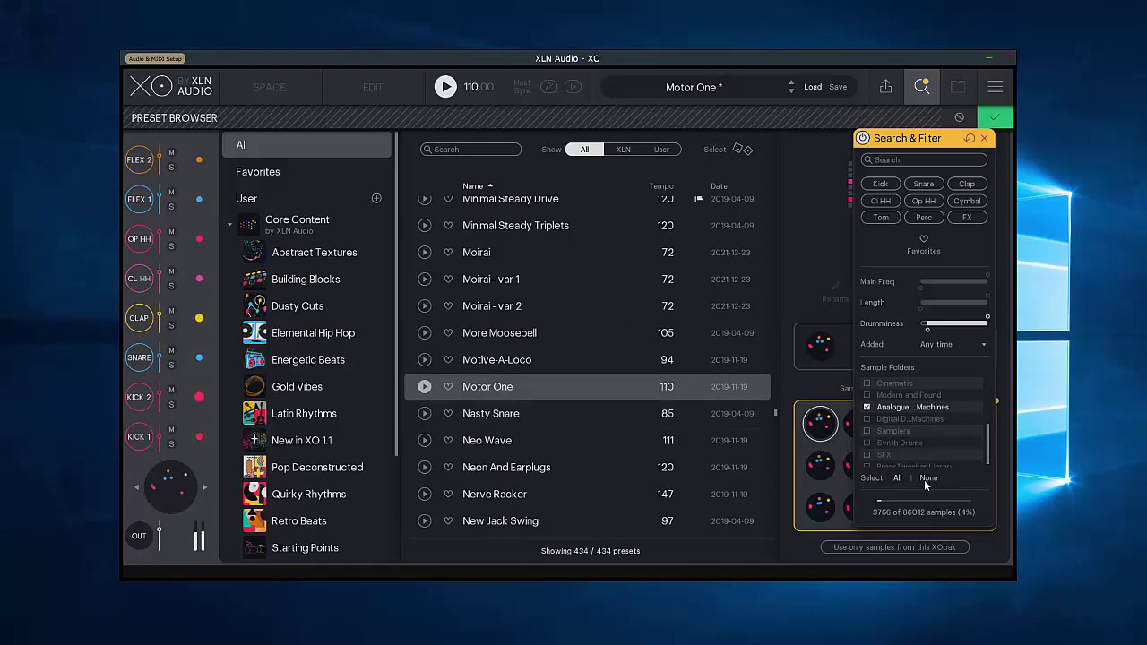
left_click(898, 478)
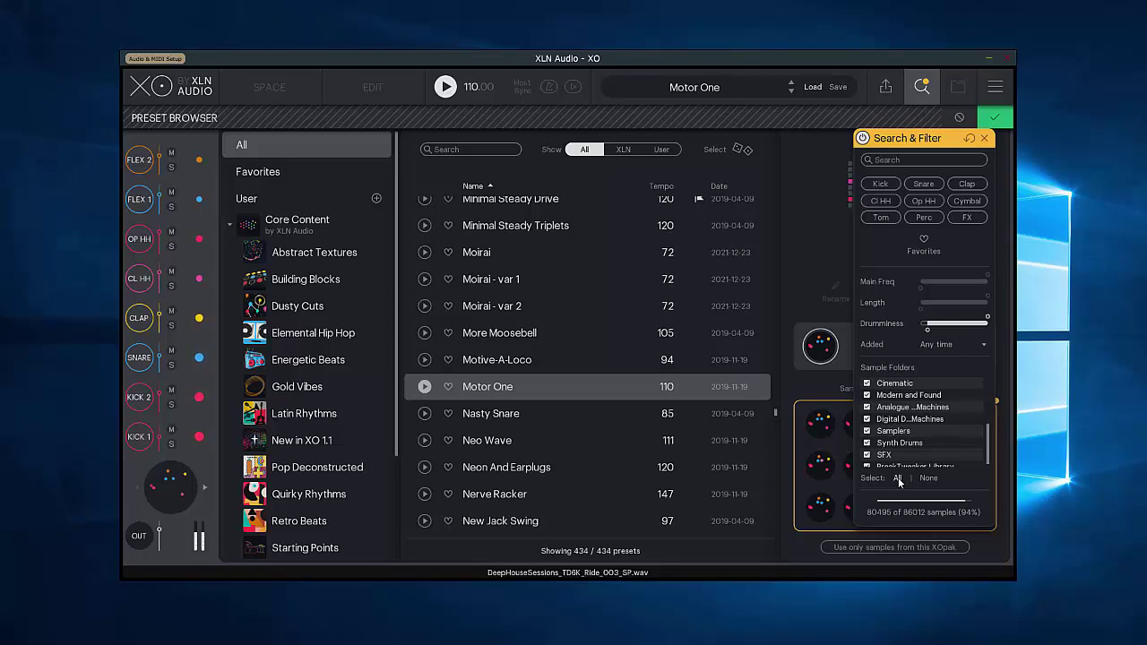
Step: Restrict samples to Analogue Drum Machines and search for 808
left_click(927, 478)
left_click(870, 405)
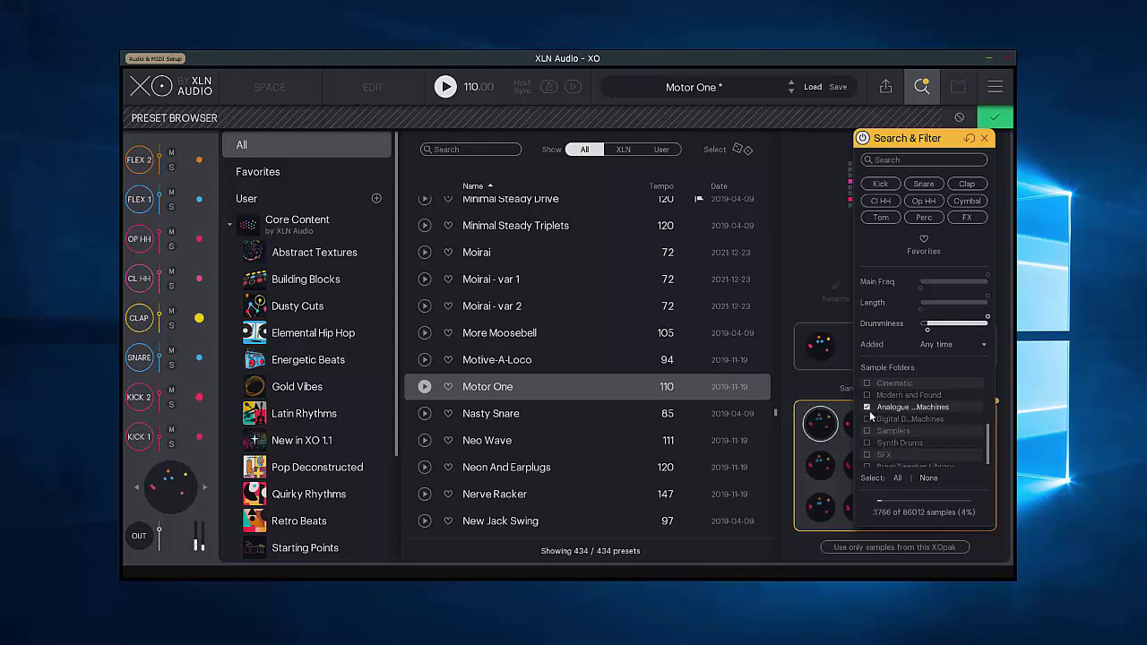
left_click(891, 160)
type("808")
key("BackSpace")
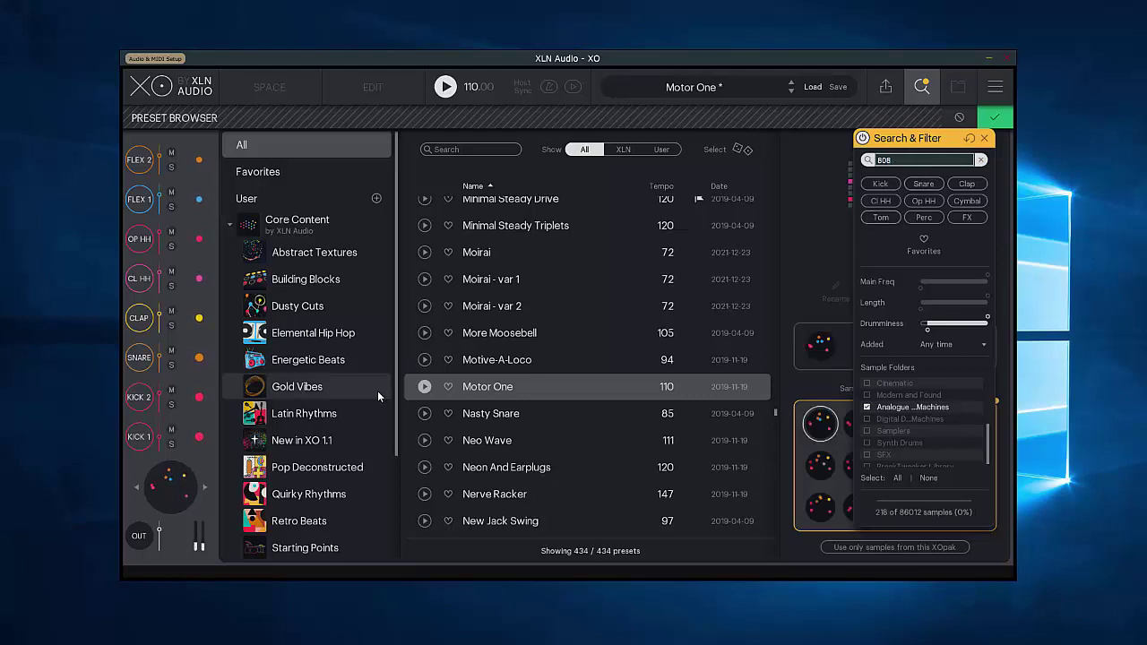
Step: Audition the Nasty Snare, Neo Wave and Neon And Earplugs presets
left_click(425, 413)
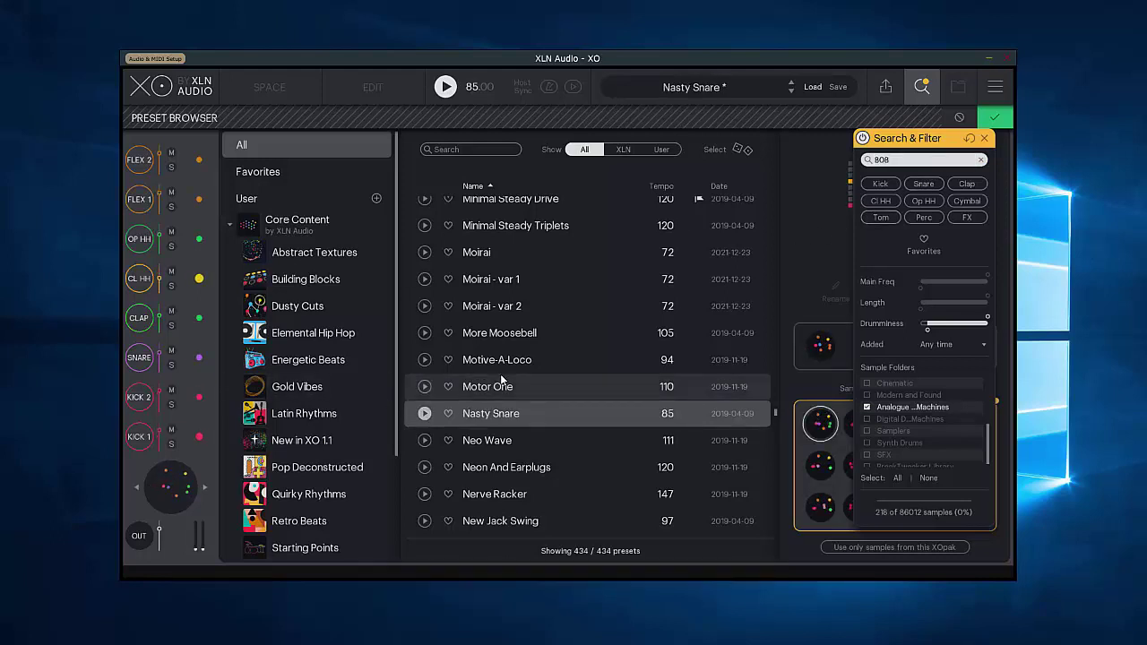
scroll(507, 380, "down", 2)
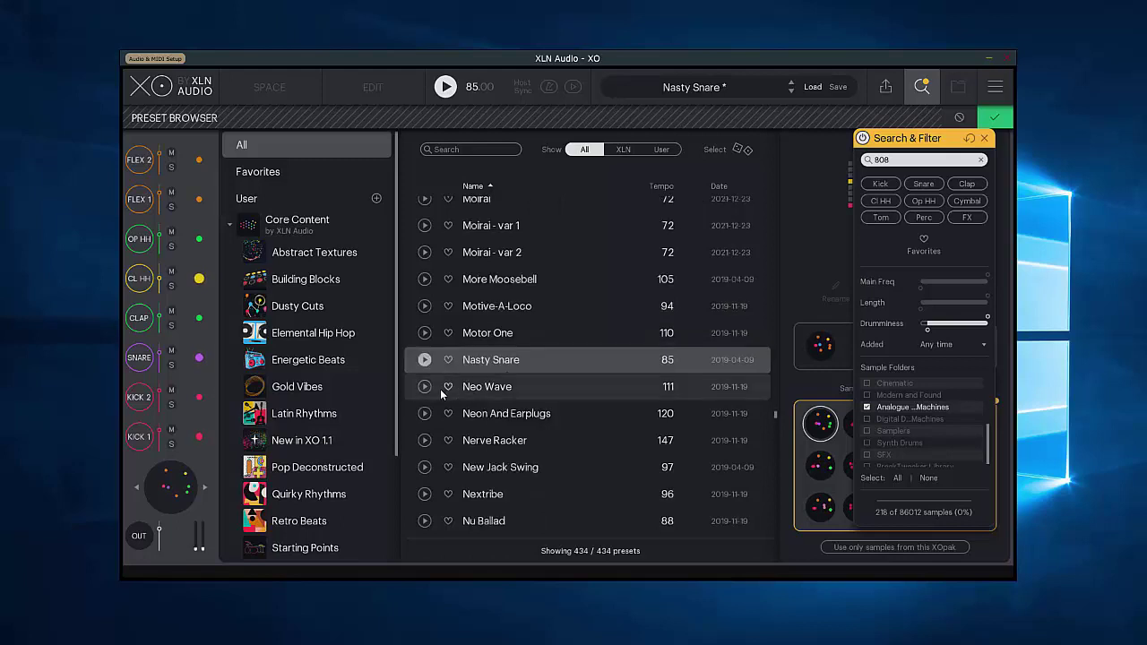
left_click(425, 386)
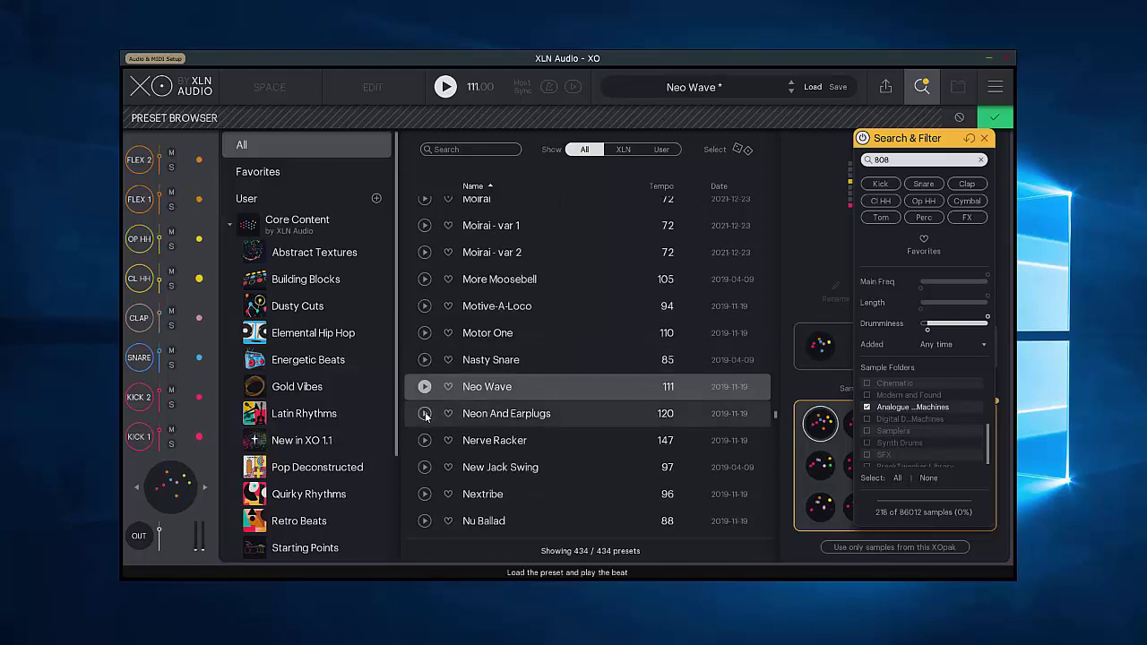
left_click(425, 413)
scroll(428, 413, "down", 2)
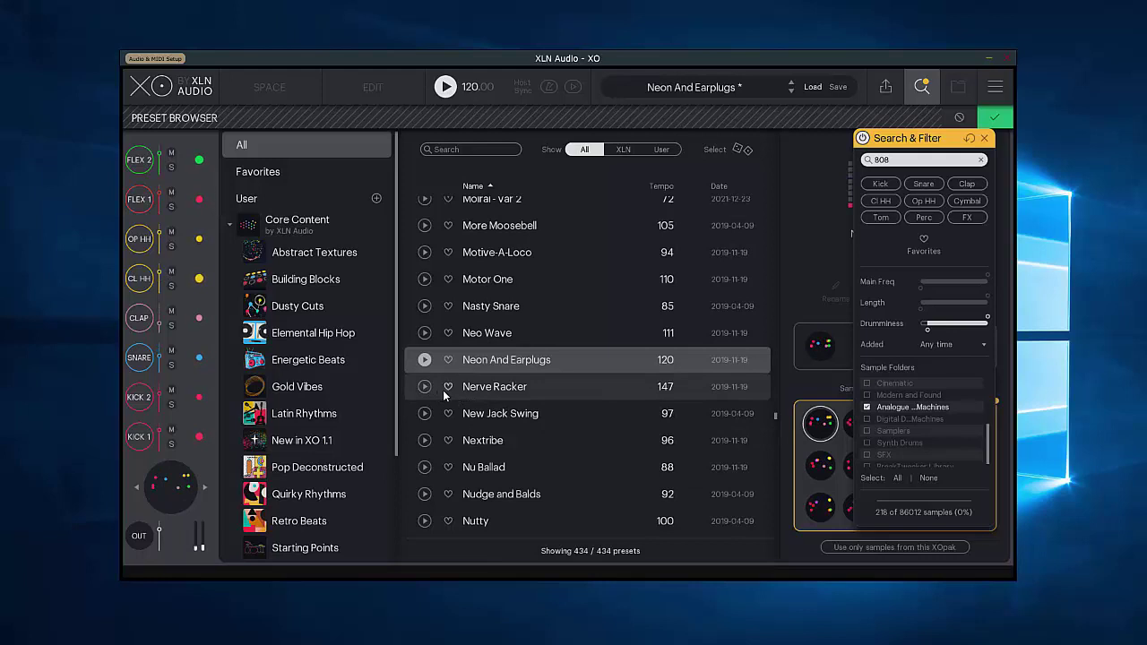
Step: Change the sample search to 909, then DR-55, and play New Jack Swing
double_click(887, 162)
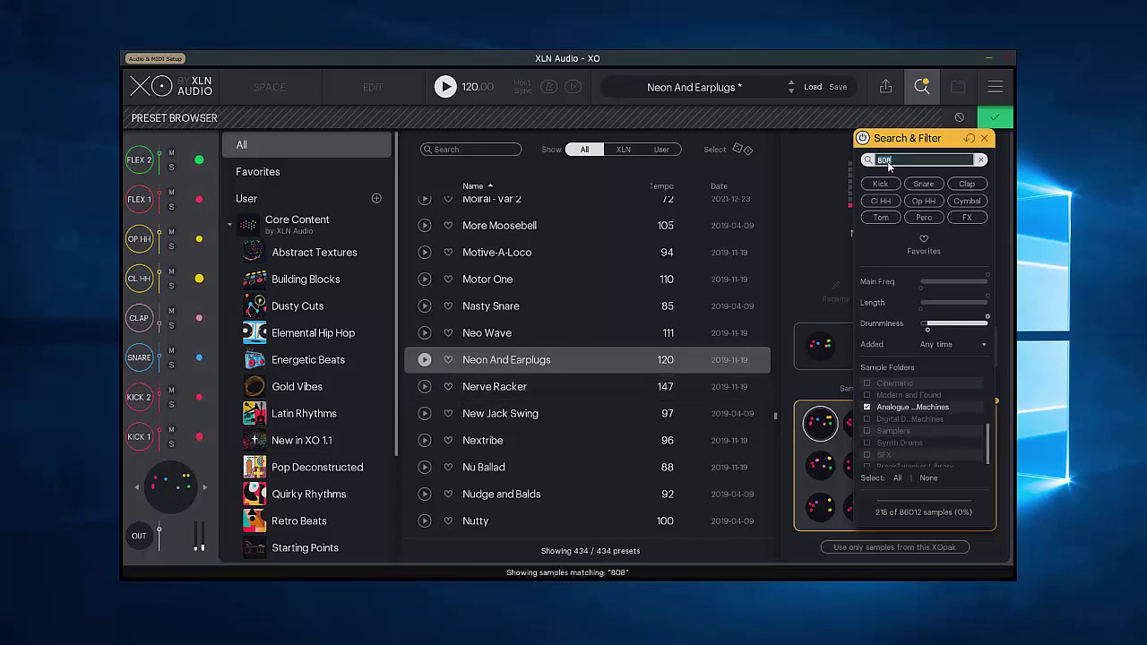
type("909")
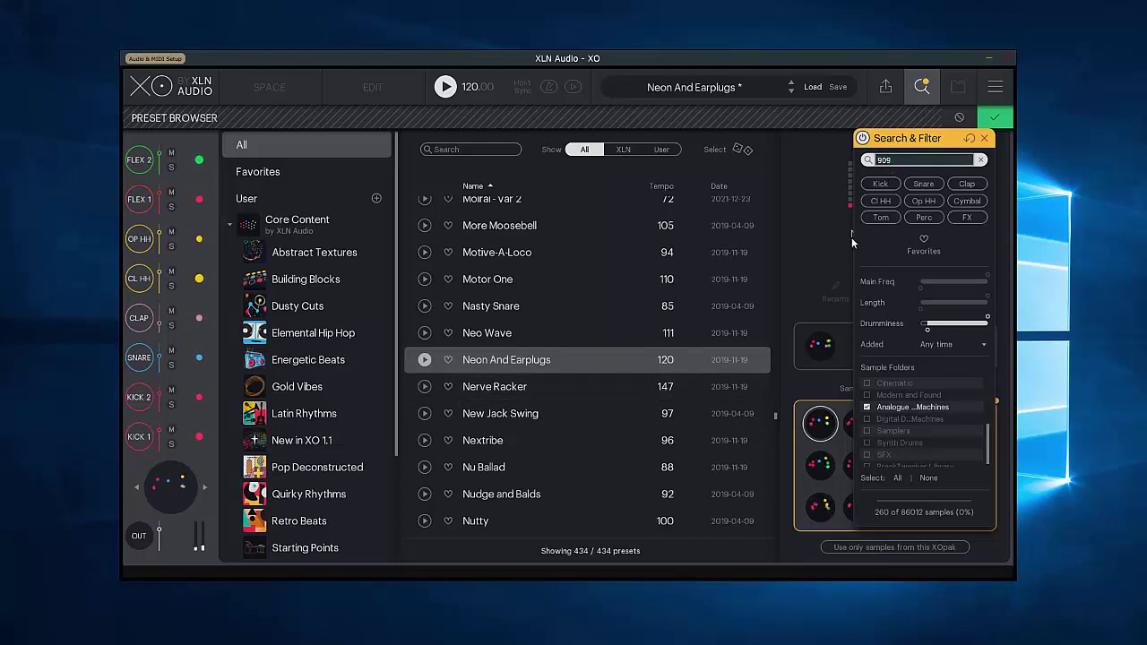
double_click(868, 159)
type("DR-")
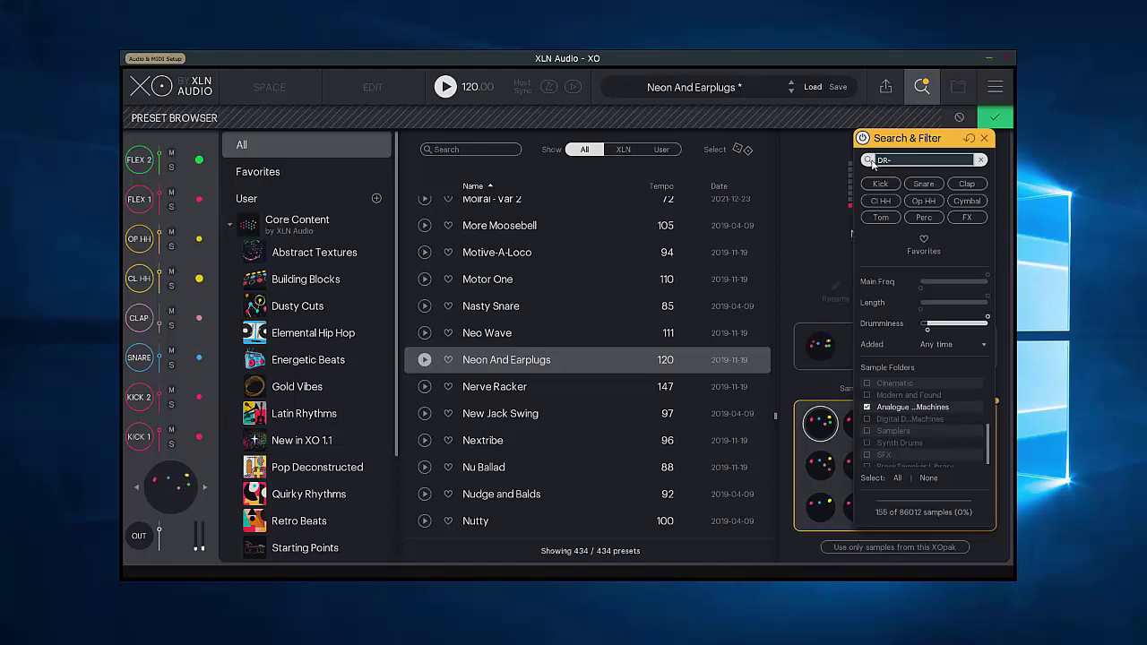
type("55")
left_click(428, 413)
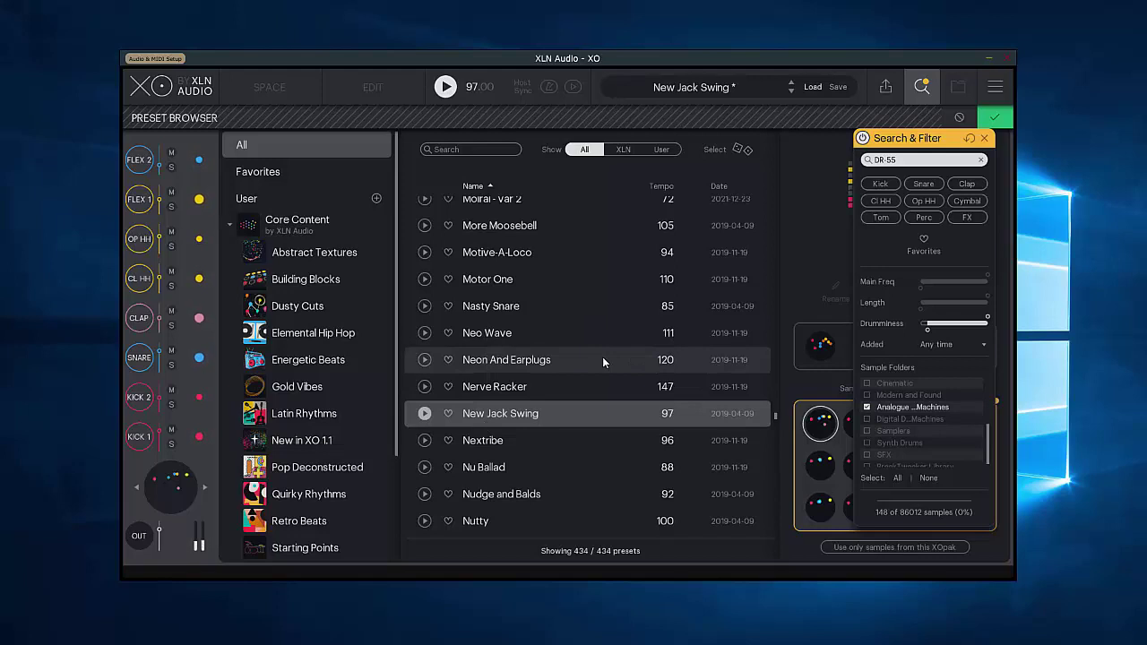
Step: Search samples for hip hop across all sample folders
left_click(890, 162)
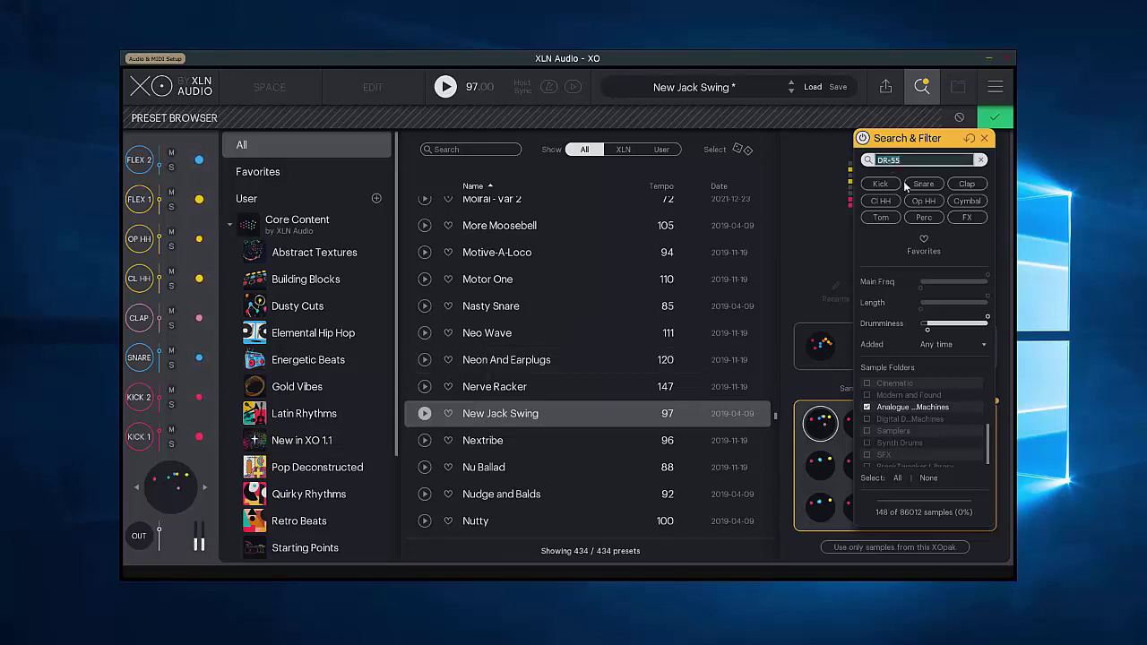
type("hip hop")
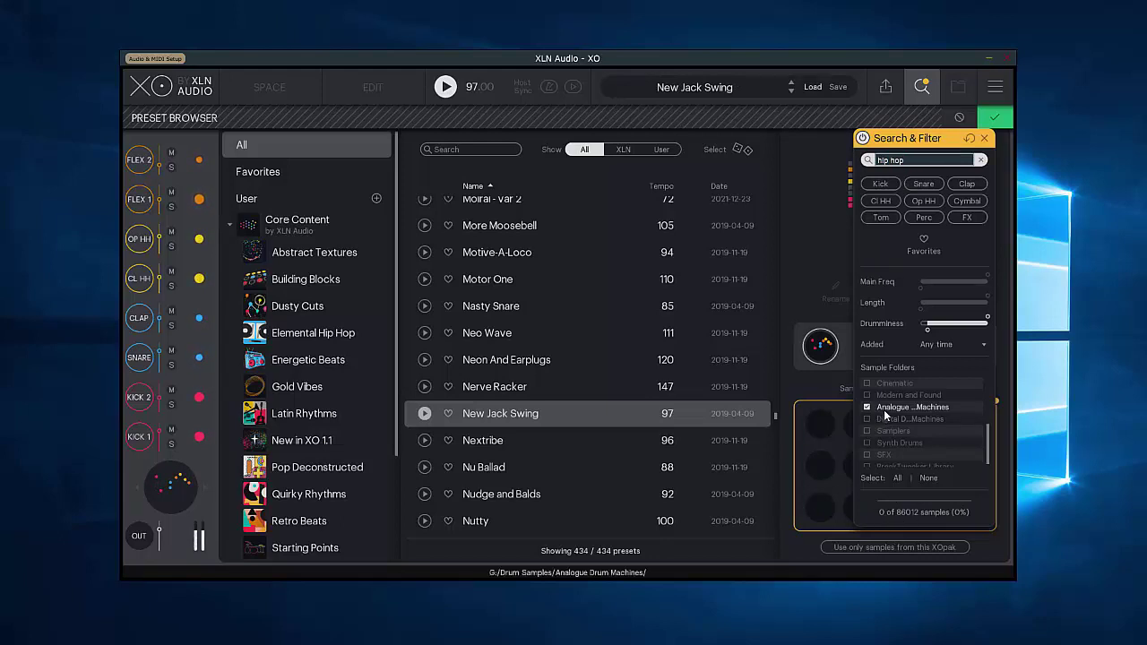
left_click(898, 477)
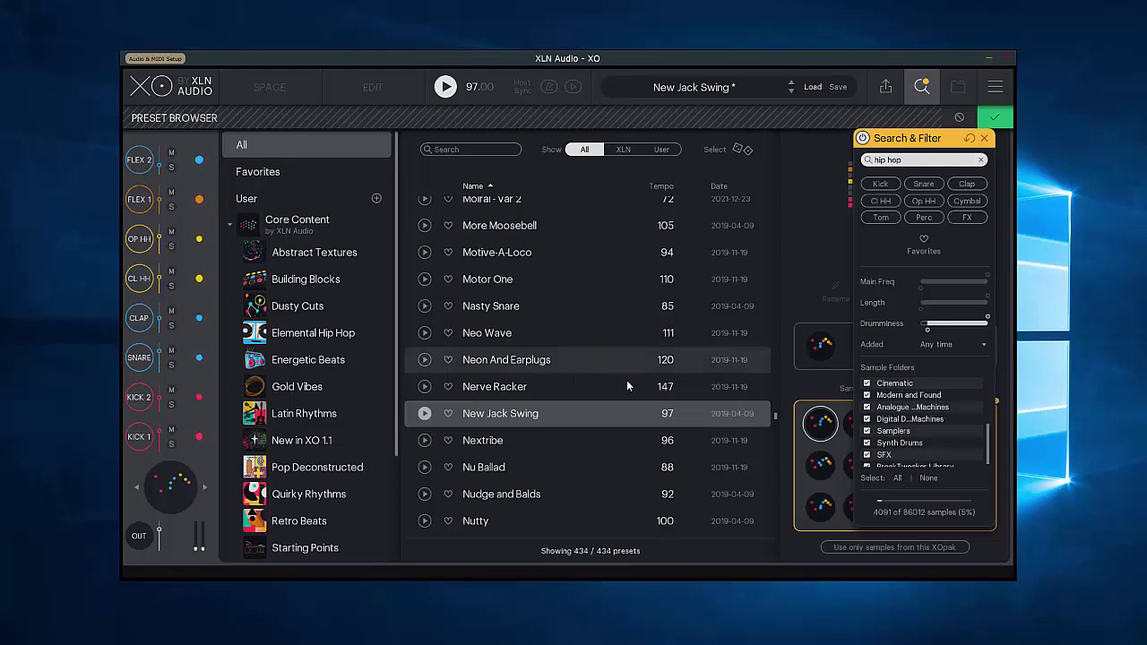
Step: Sort presets by tempo and audition True Flavor, then Almost Jungle at 95 BPM
left_click(659, 186)
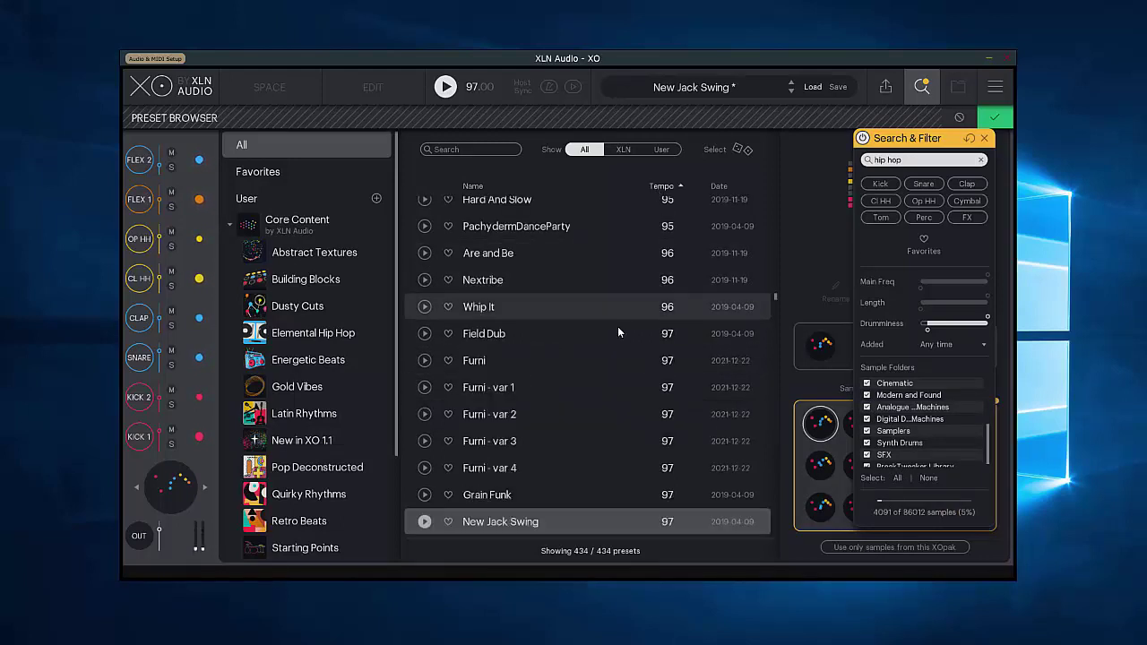
scroll(610, 355, "up", 4)
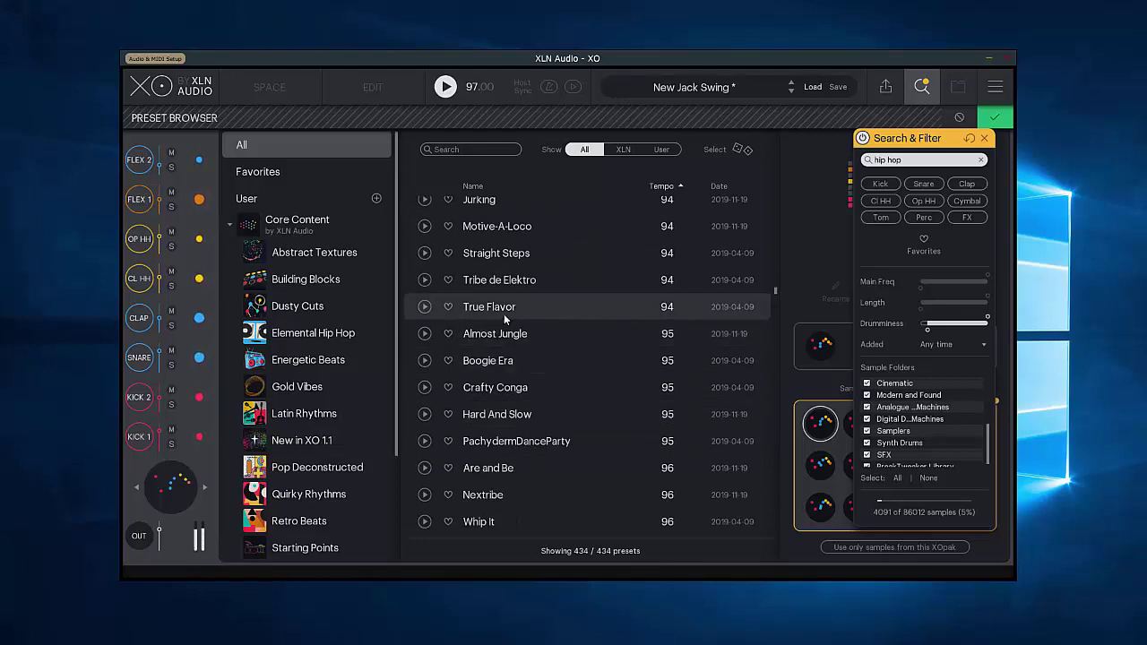
left_click(425, 306)
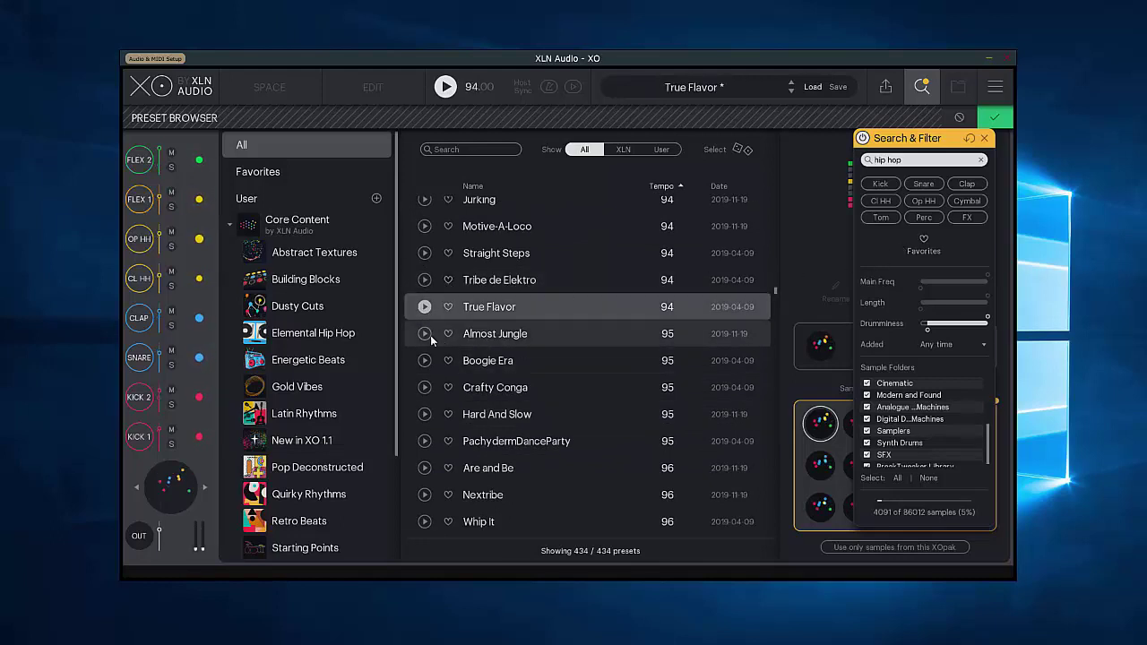
left_click(425, 333)
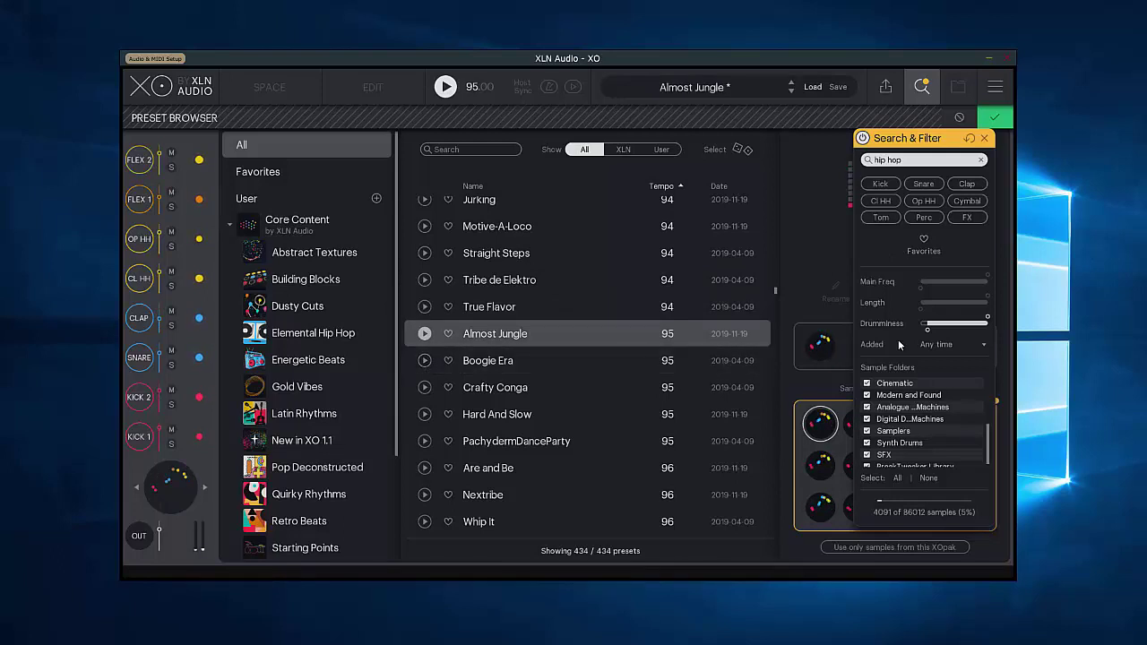
left_click(913, 160)
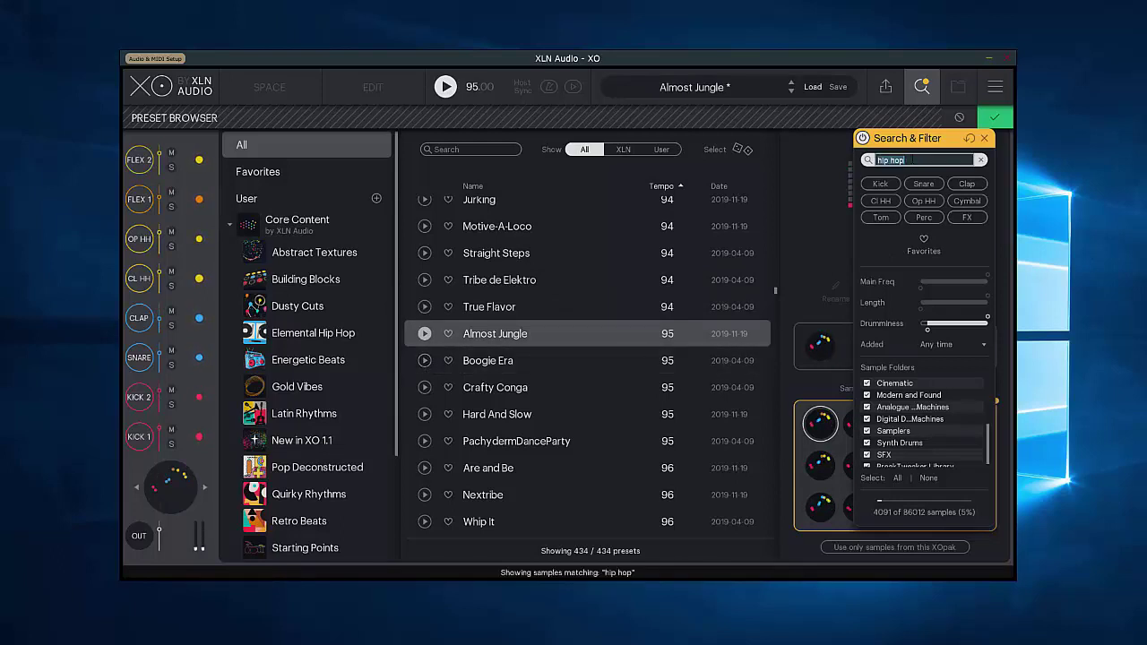
Step: Search samples for dubstep; audition Tfardkcab, Balkan Kazoo, Cassiopeia, Ring A Bell and Familiar Familiarity
type("dubst")
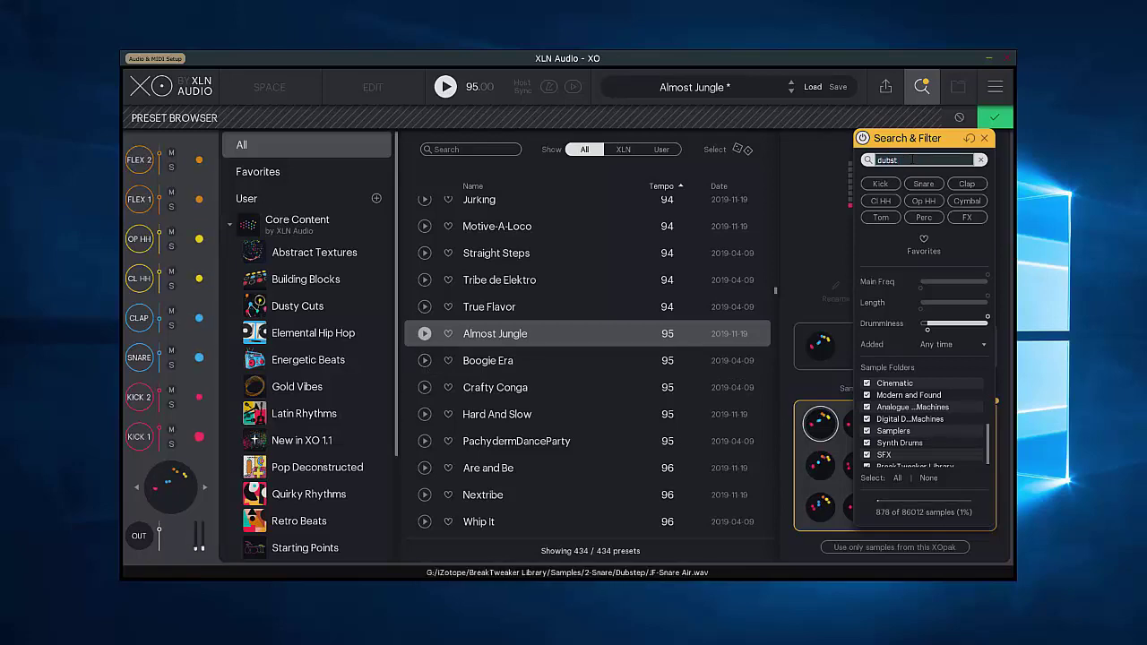
type("ep")
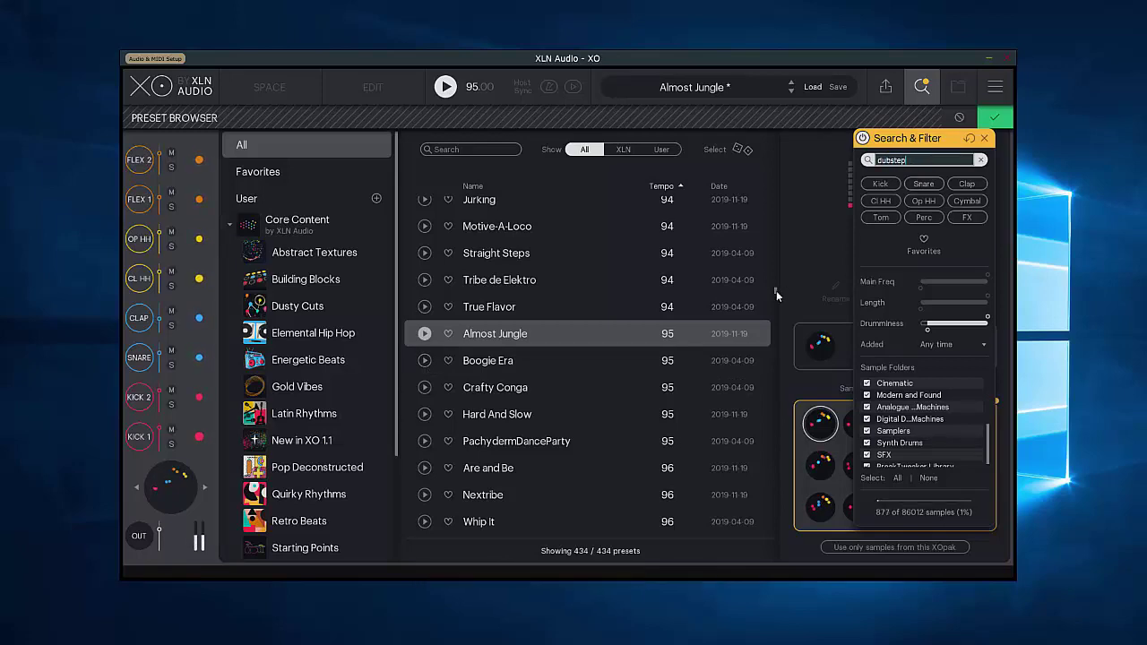
left_click_drag(776, 291, 774, 463)
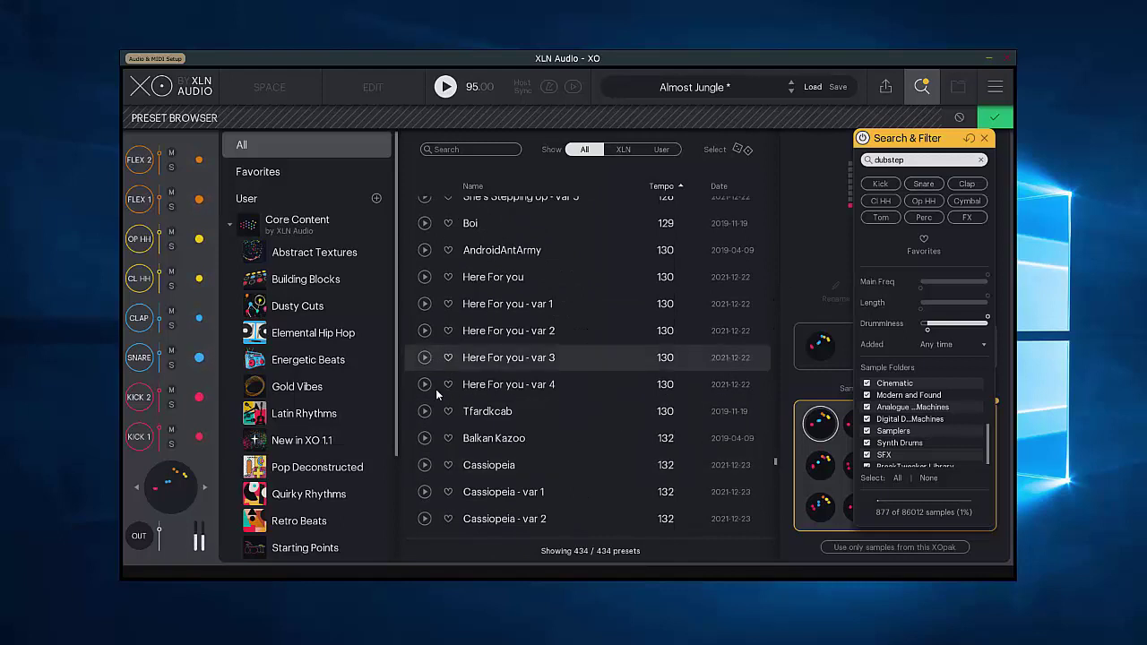
left_click(425, 412)
scroll(503, 392, "down", 2)
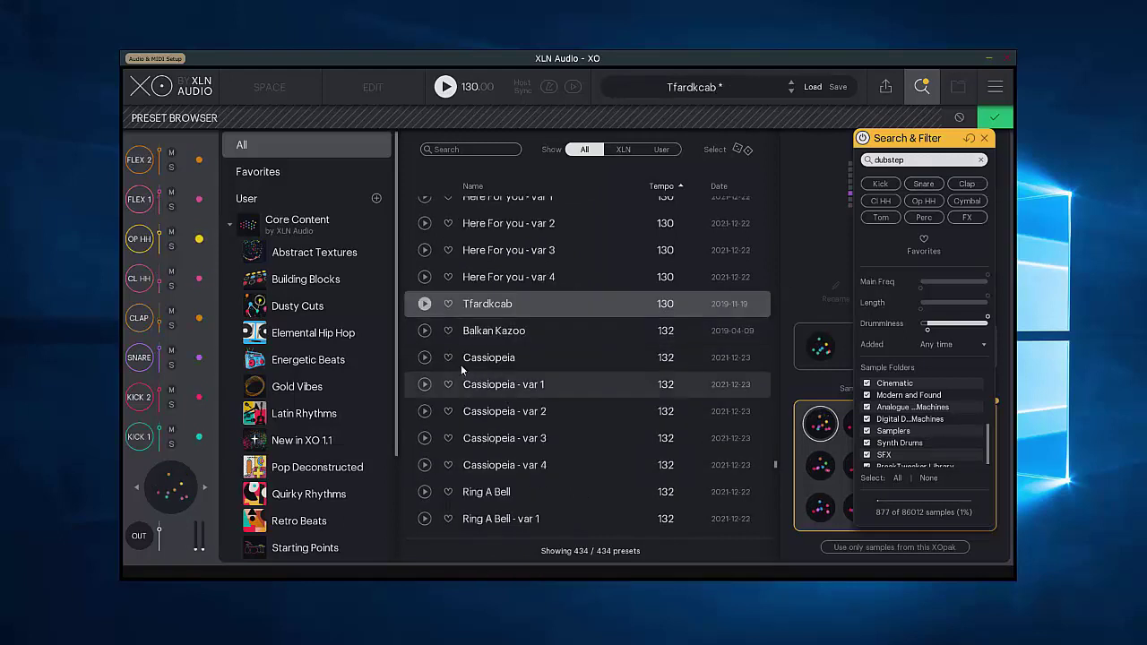
left_click(425, 333)
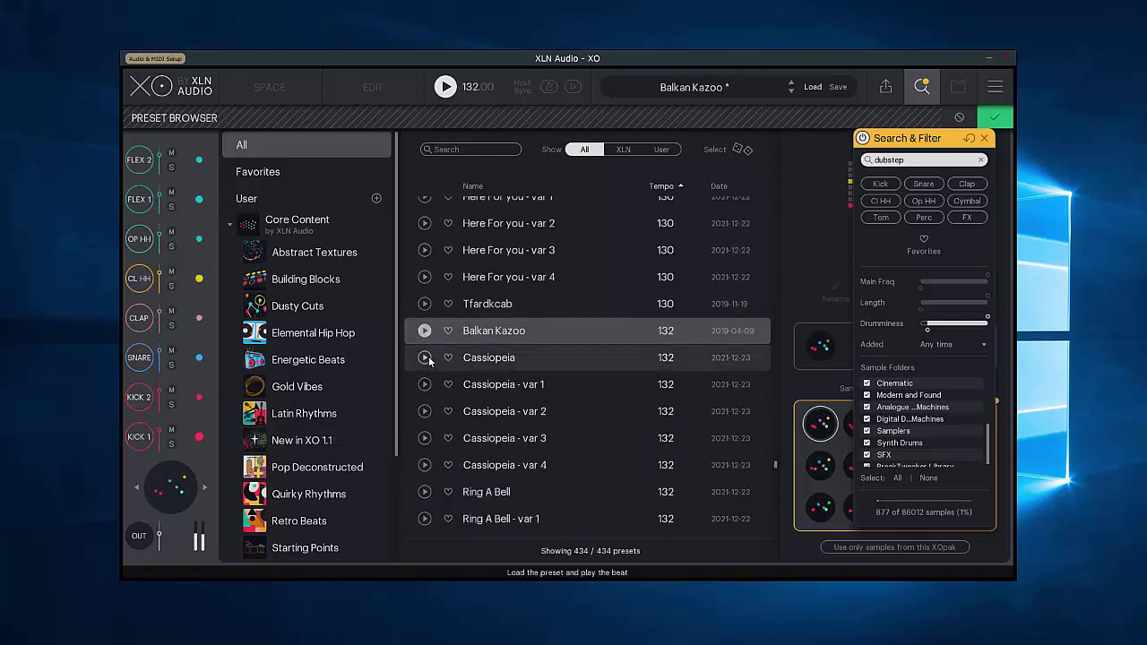
left_click(426, 357)
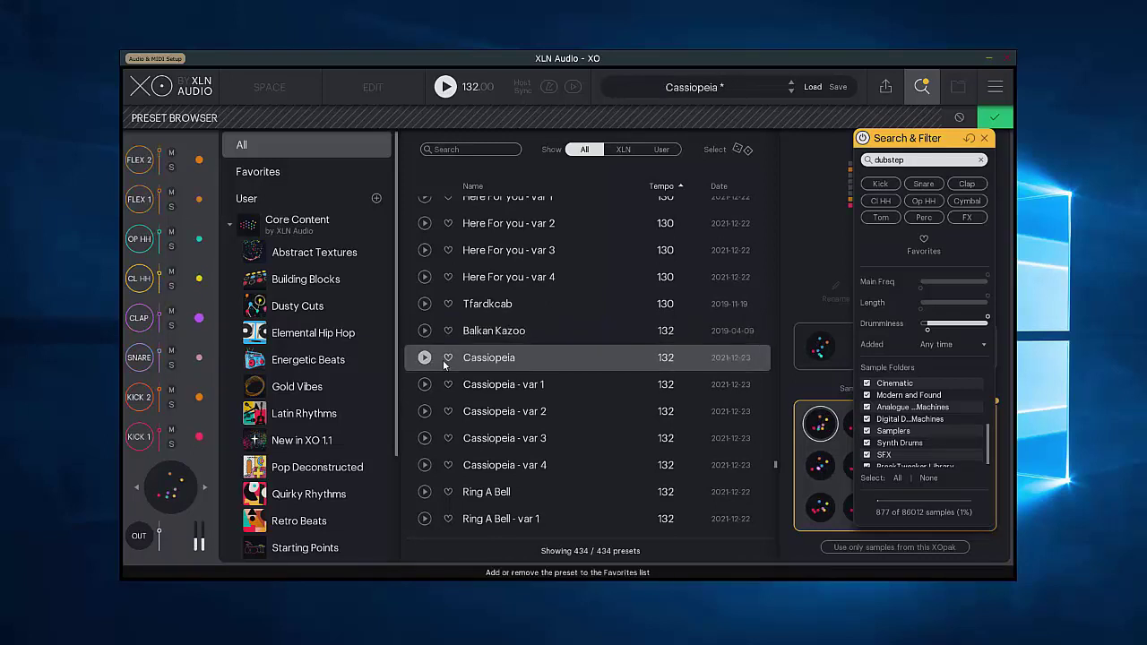
scroll(428, 362, "down", 2)
left_click(427, 385)
scroll(439, 385, "down", 3)
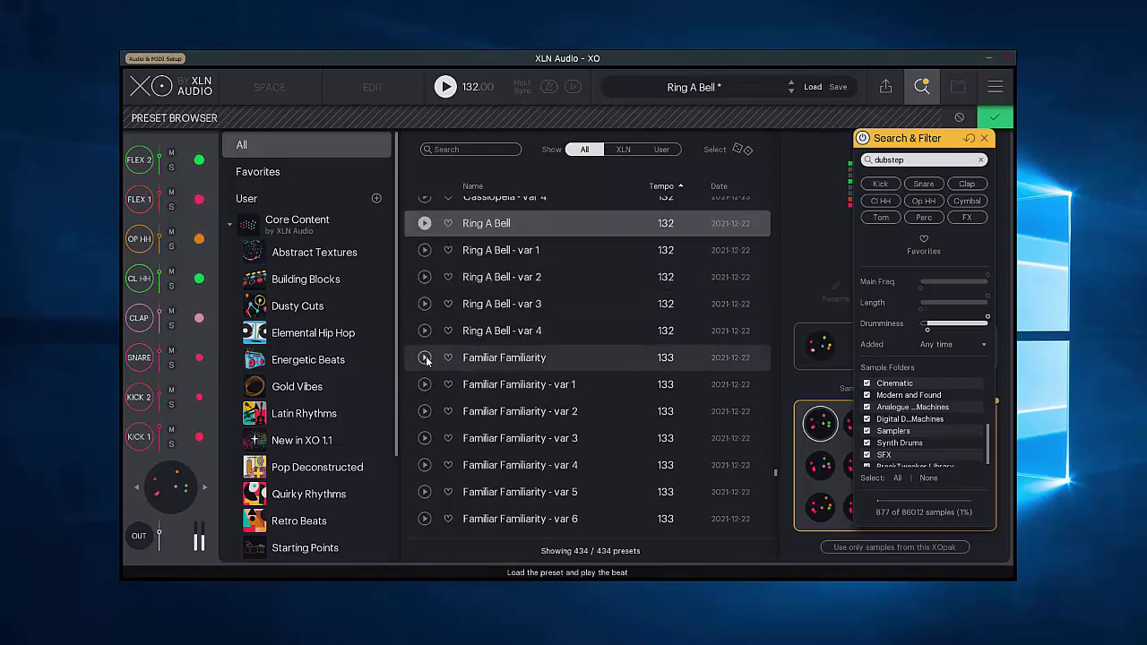
left_click(425, 358)
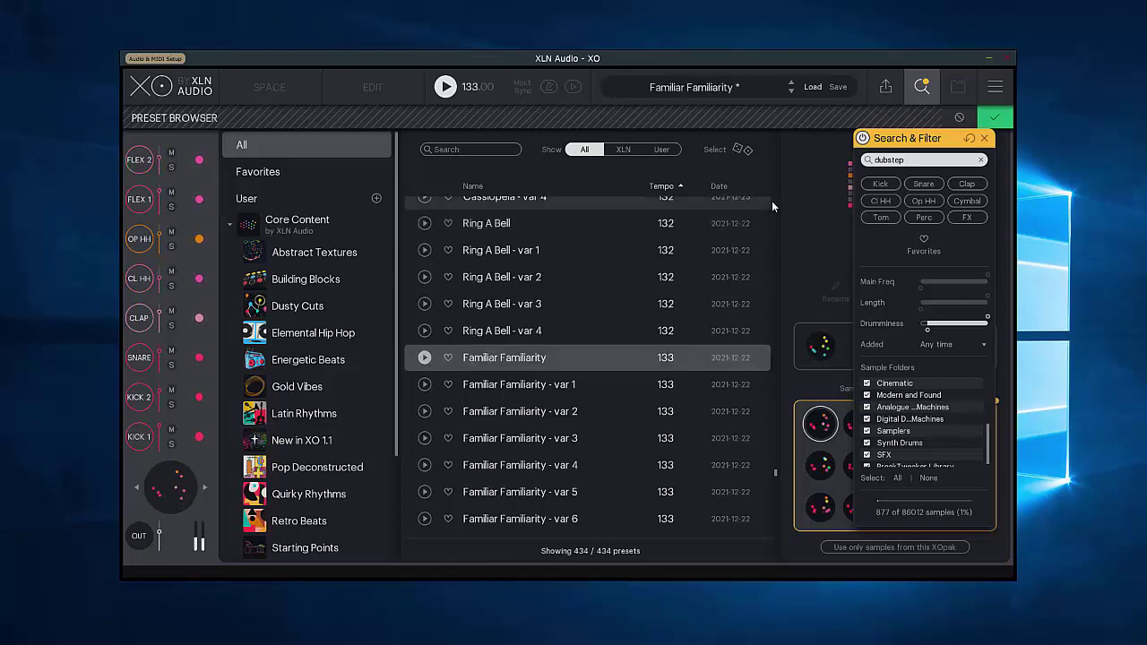
left_click(895, 159)
Step: Search samples for india; audition Cassiopeia, Balkan Kazoo, Tfardkcab, AndroidAntArmy and Here For you
type("india")
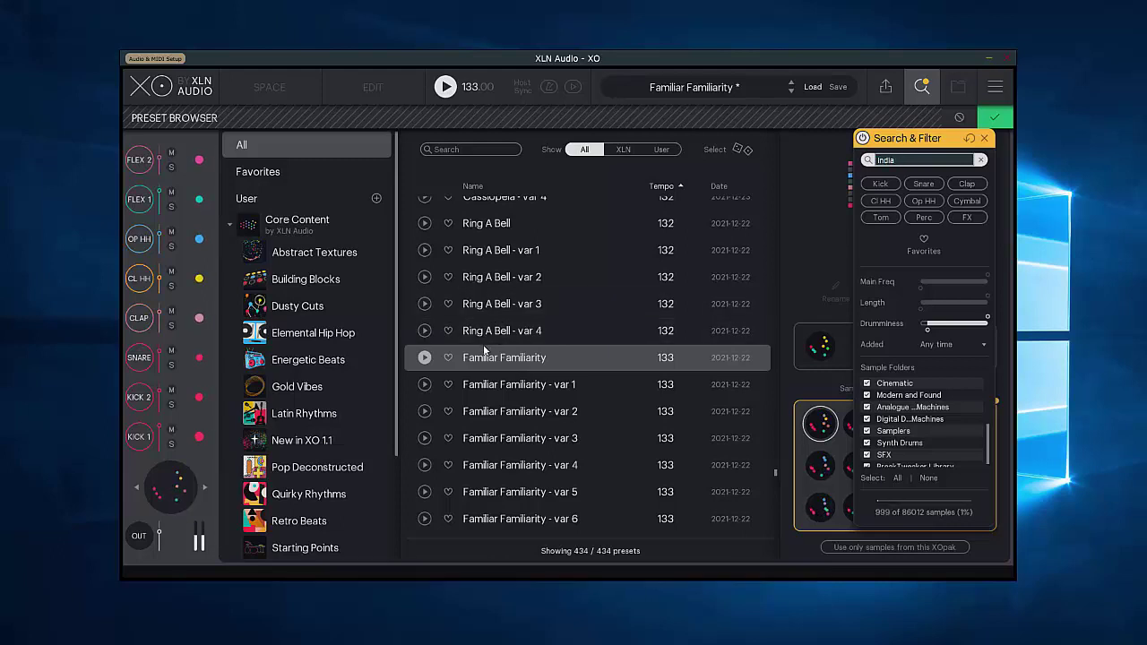
scroll(483, 344, "up", 2)
left_click(488, 250)
scroll(502, 318, "up", 2)
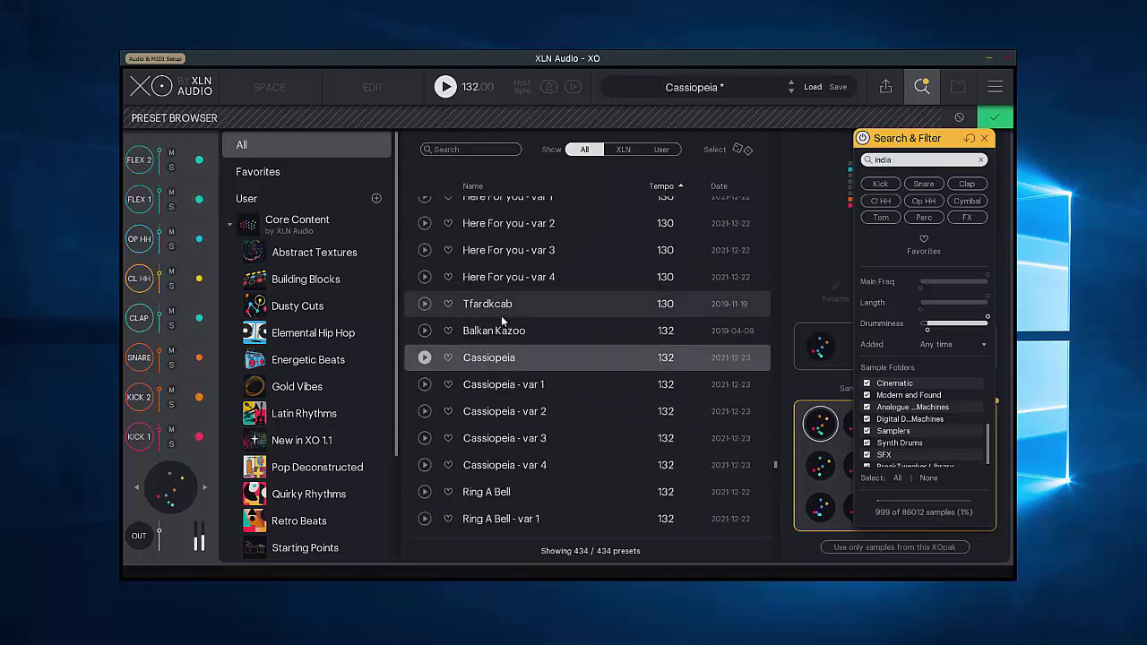
left_click(425, 332)
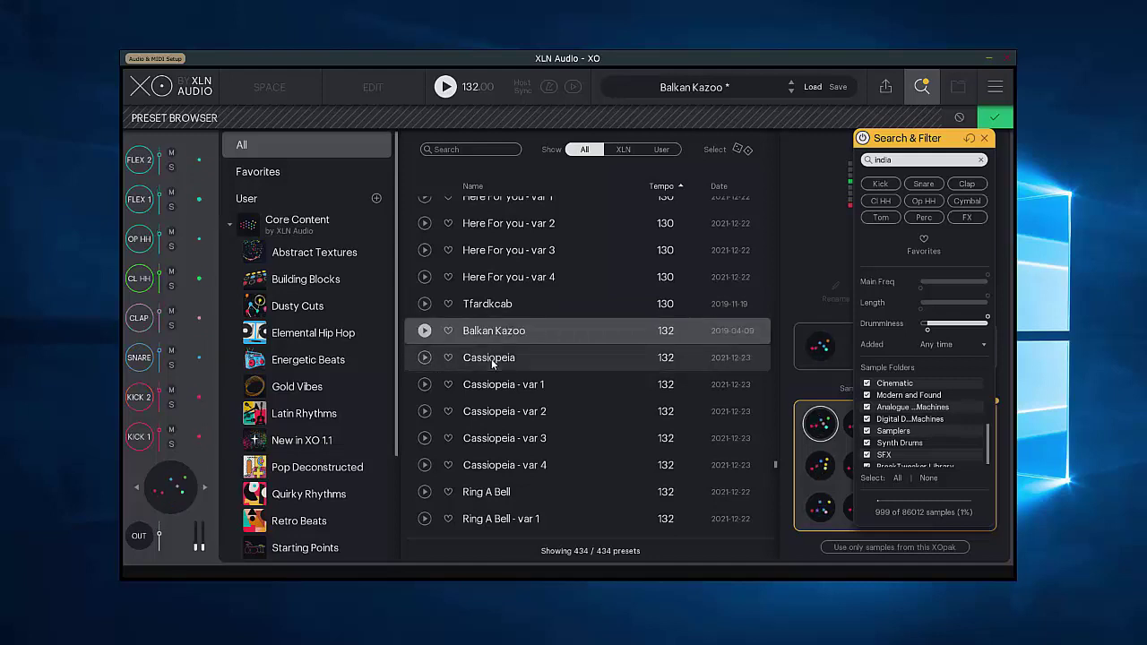
scroll(491, 358, "up", 1)
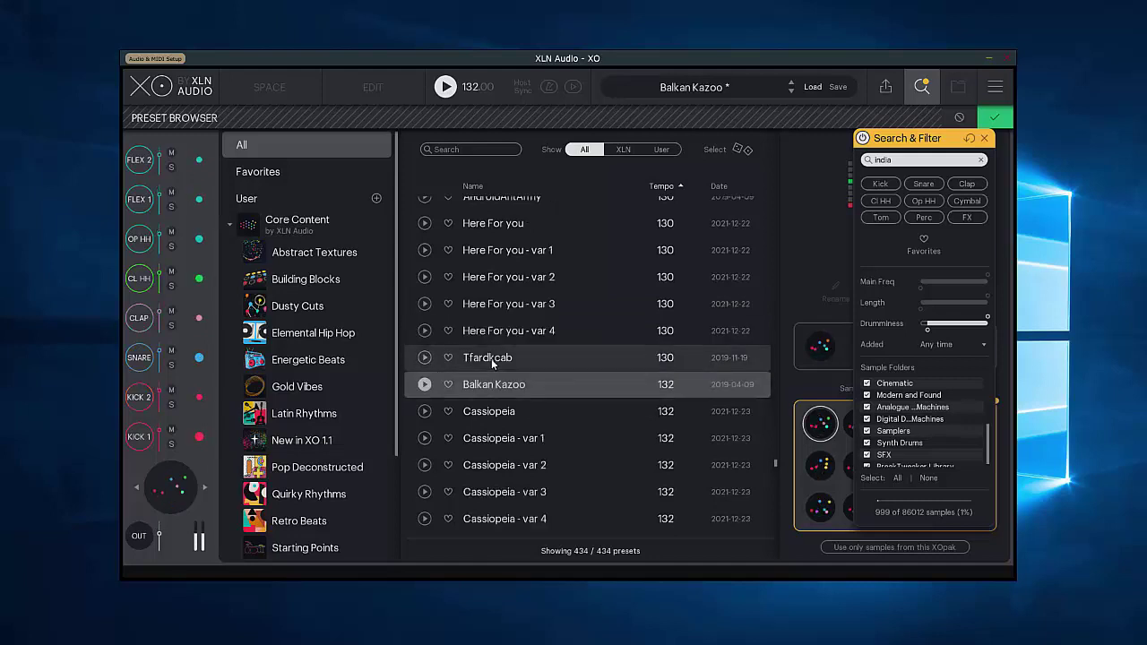
left_click(427, 358)
scroll(540, 383, "up", 3)
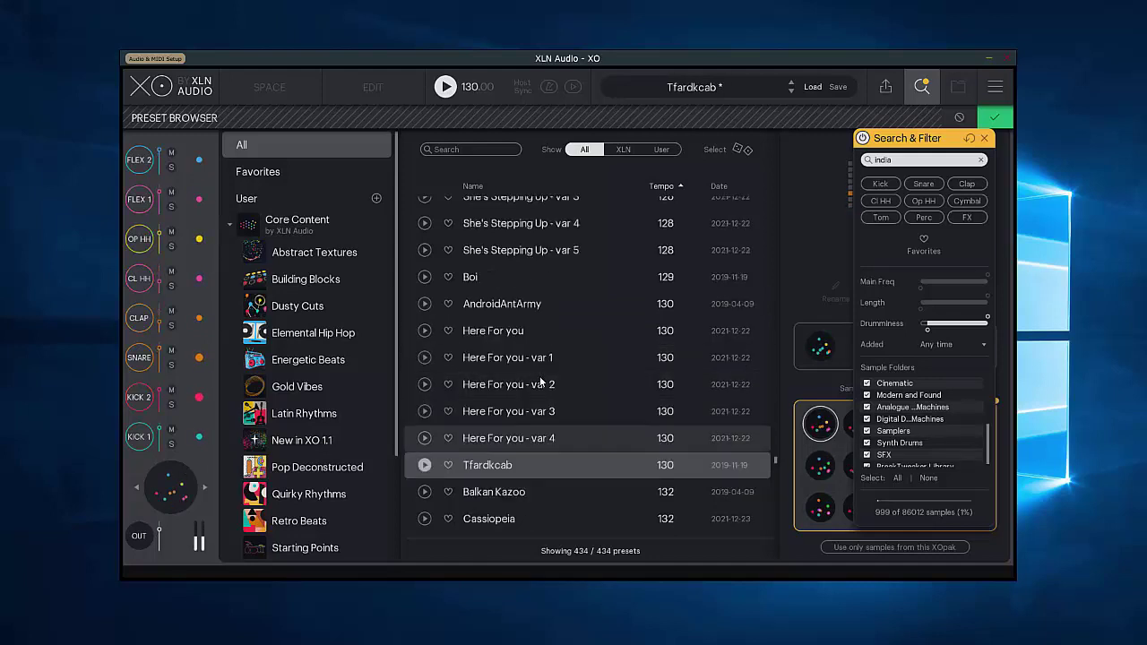
left_click(425, 358)
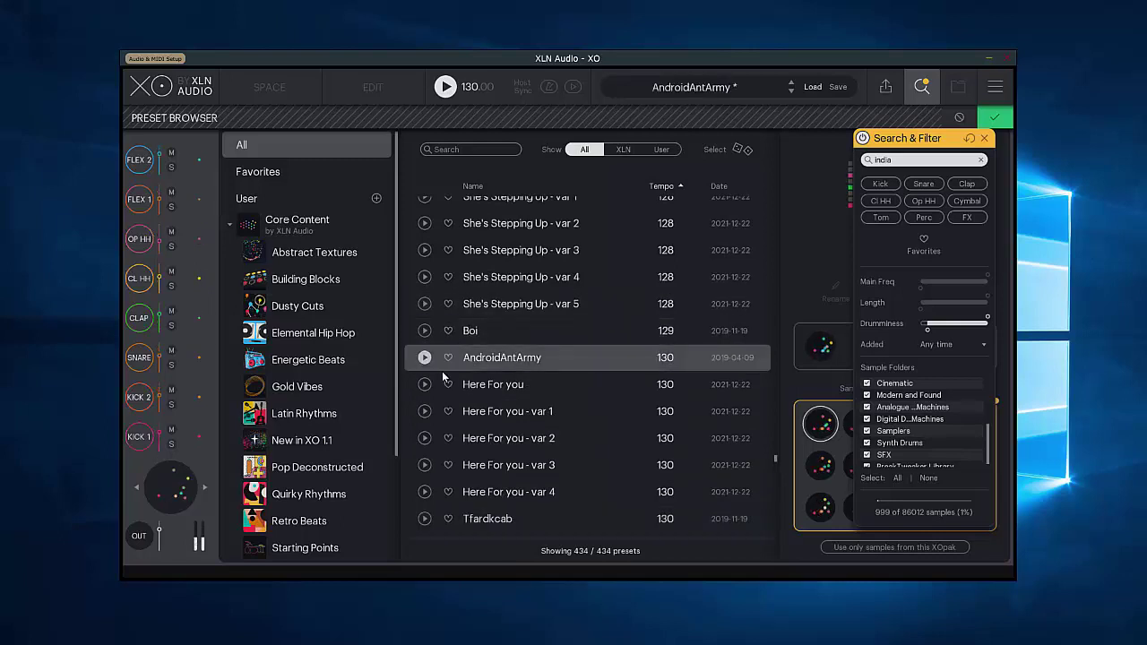
left_click(565, 384)
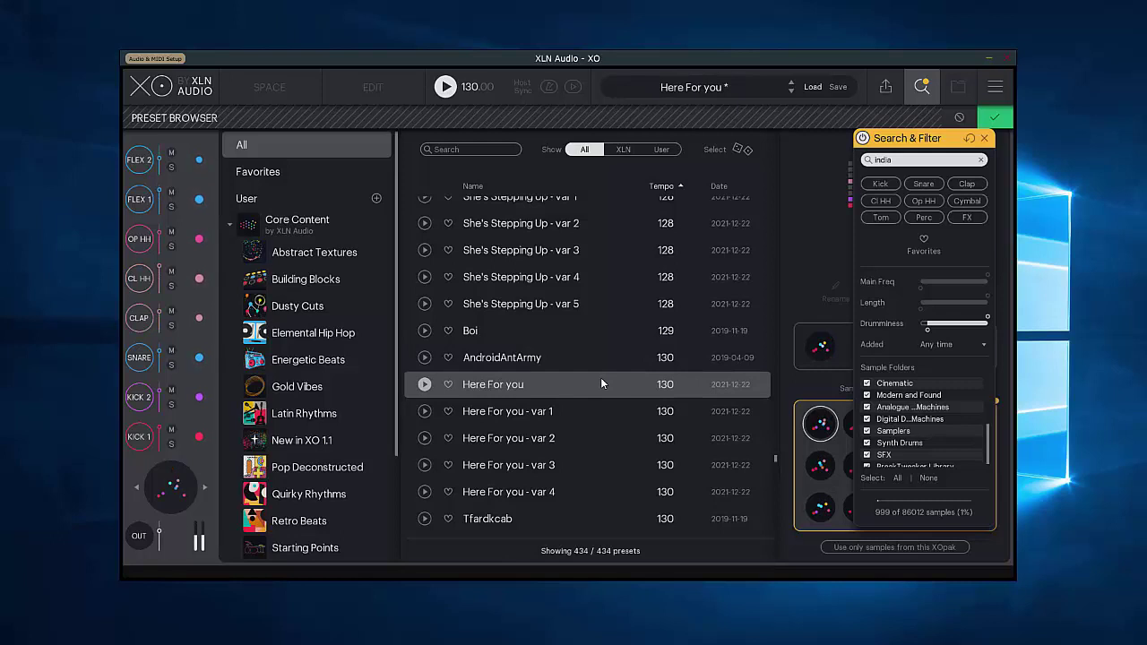
double_click(882, 162)
Step: Search samples for zap; audition AndroidAntArmy, Boi, Tfardkcab, Balkan Kazoo, Cassiopeia and Ring A Bell
type("zap")
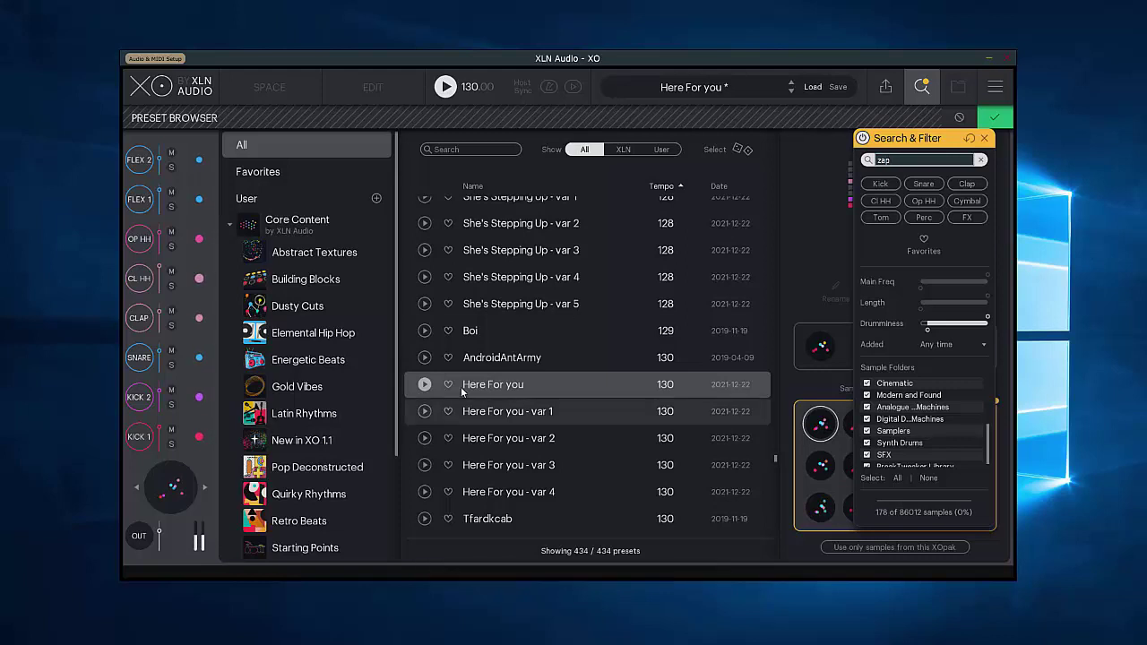
left_click(429, 358)
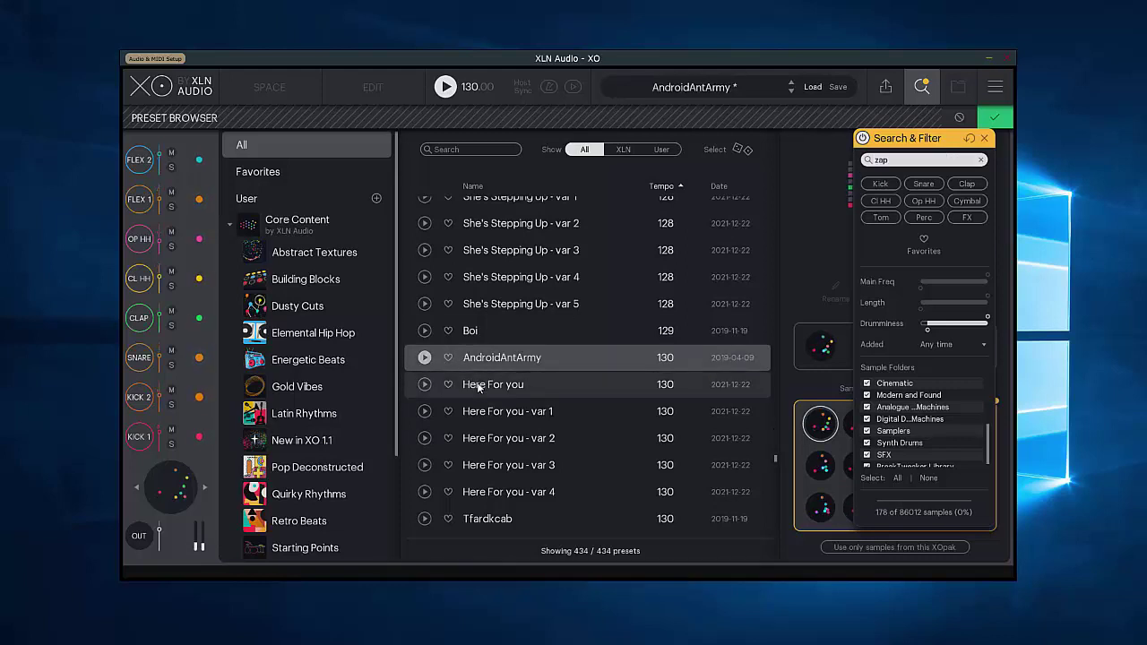
left_click(425, 331)
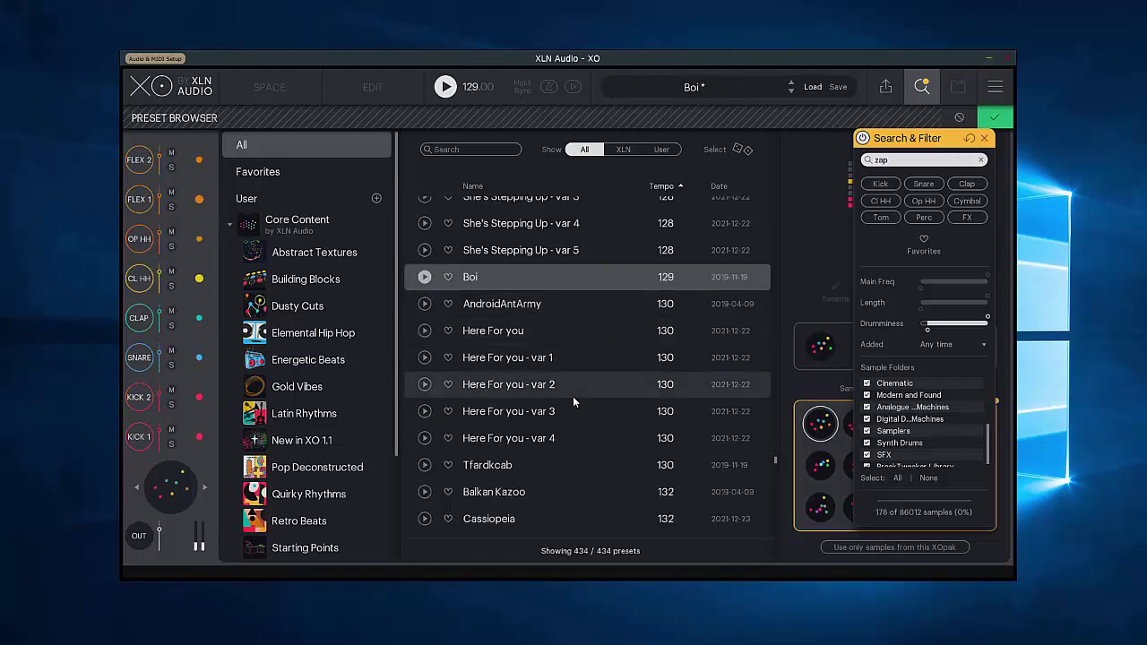
scroll(573, 401, "down", 4)
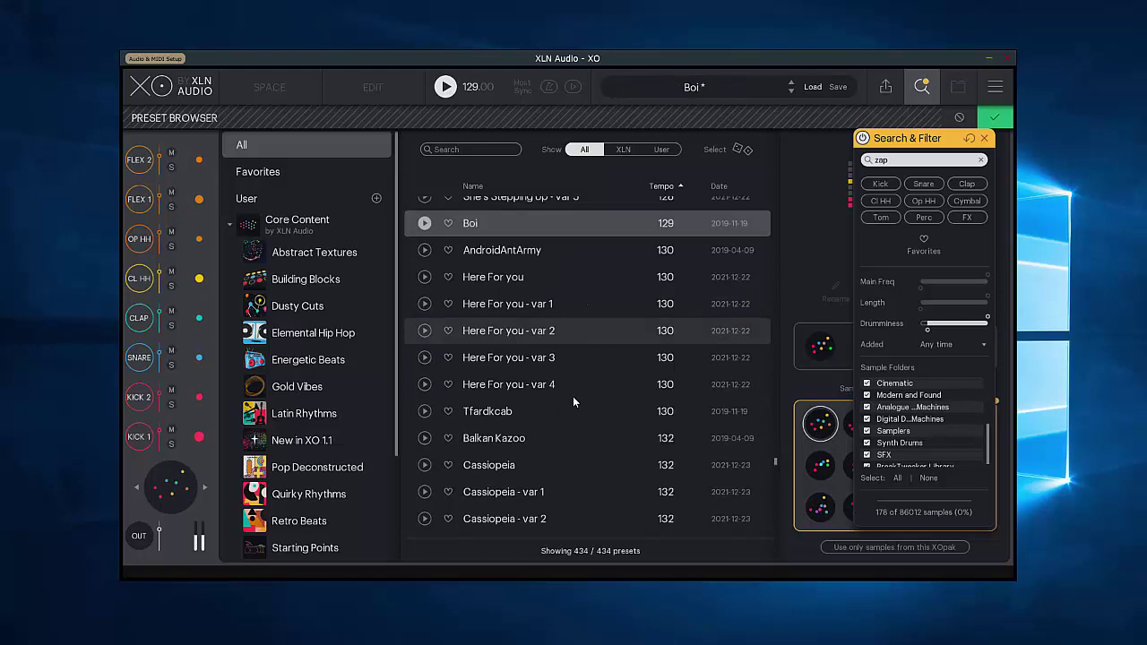
left_click(425, 412)
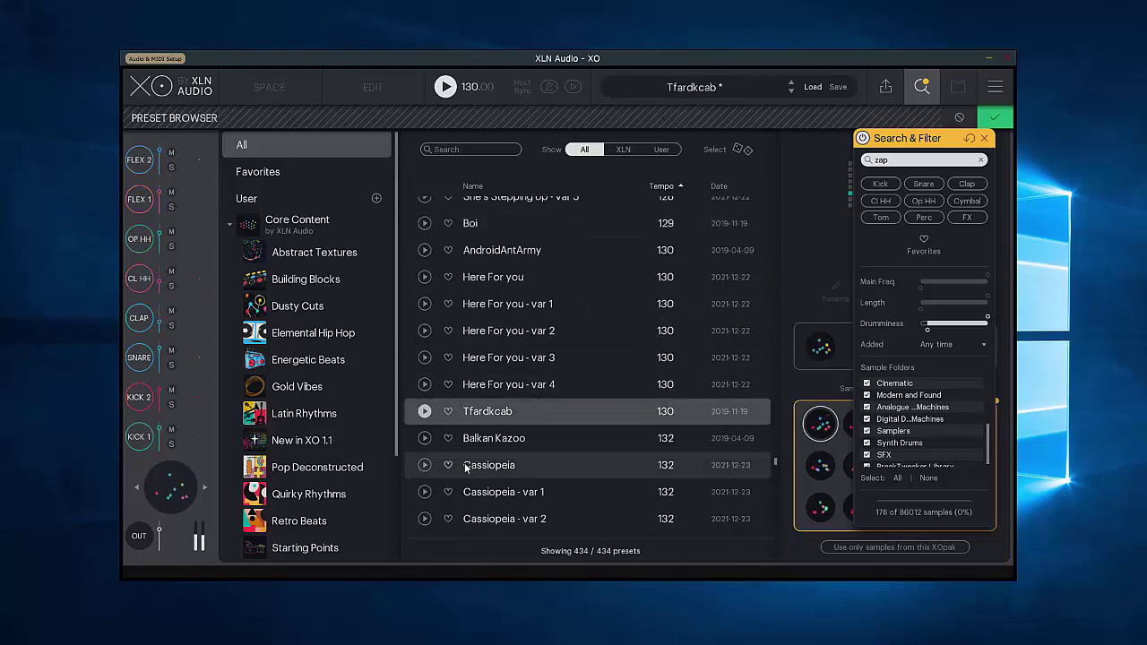
left_click(424, 438)
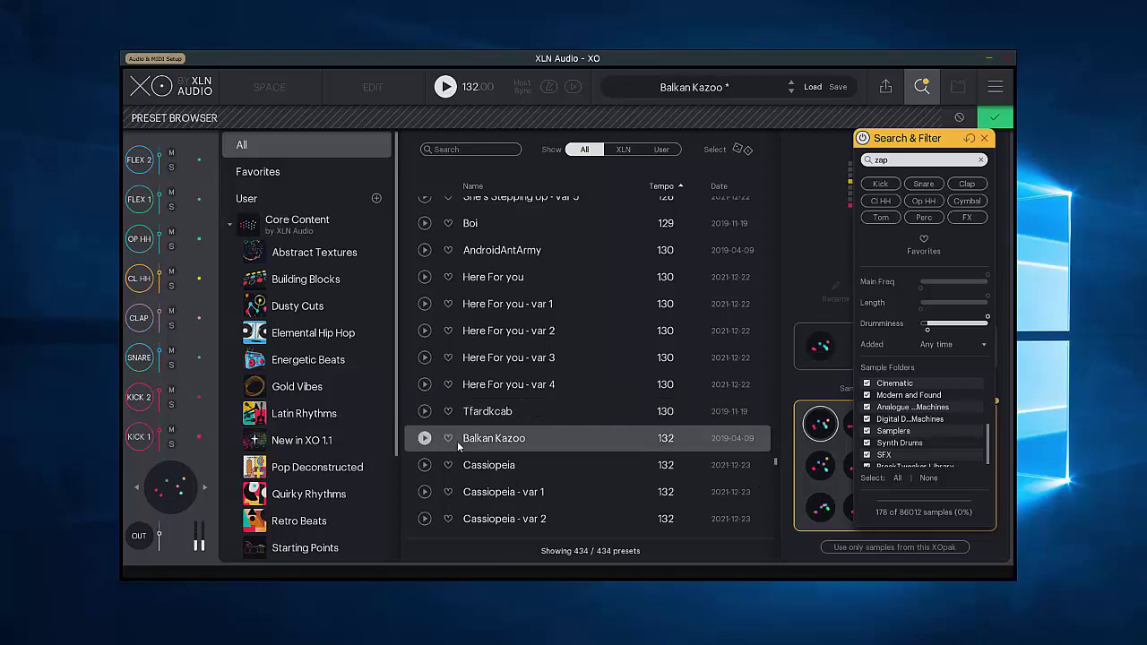
scroll(457, 441, "down", 4)
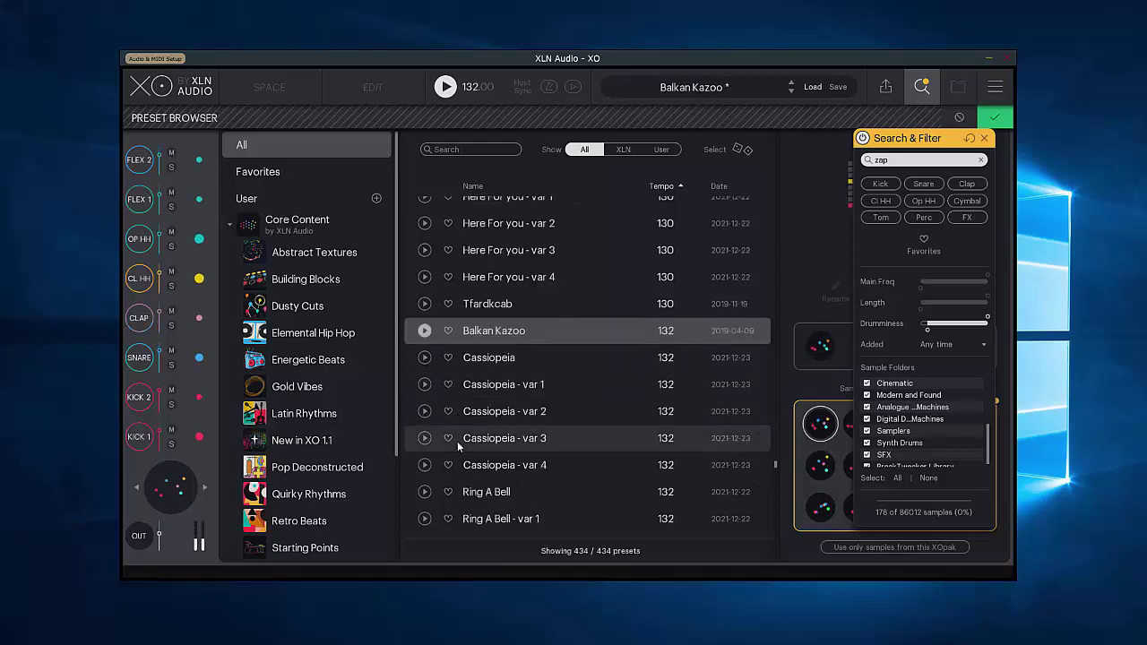
left_click(424, 358)
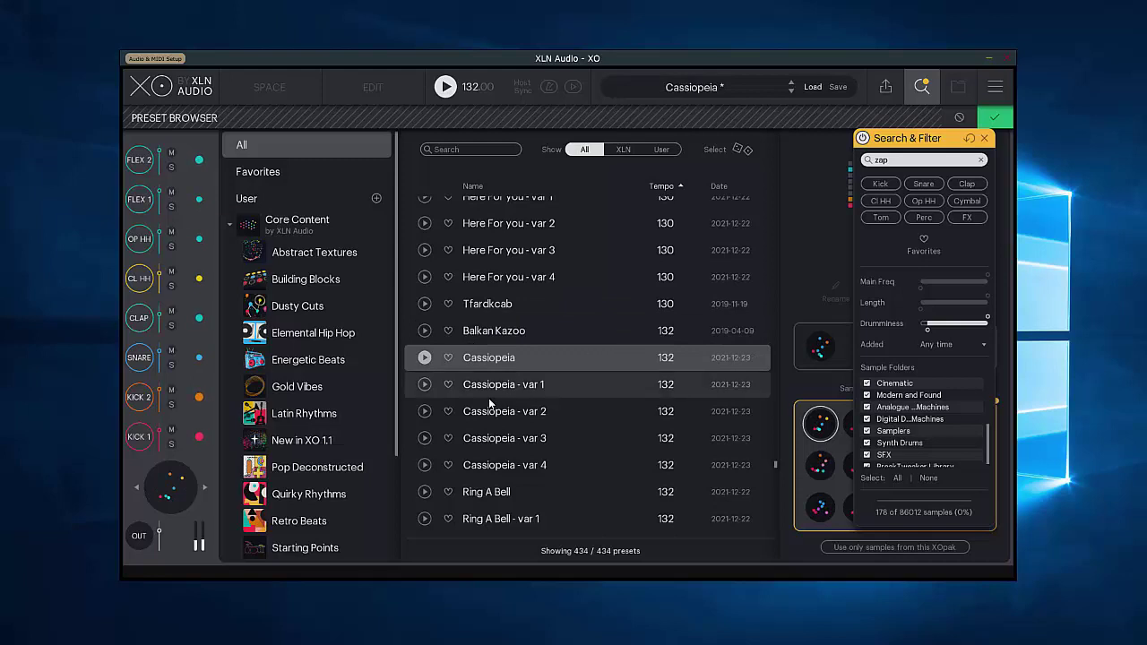
left_click(425, 492)
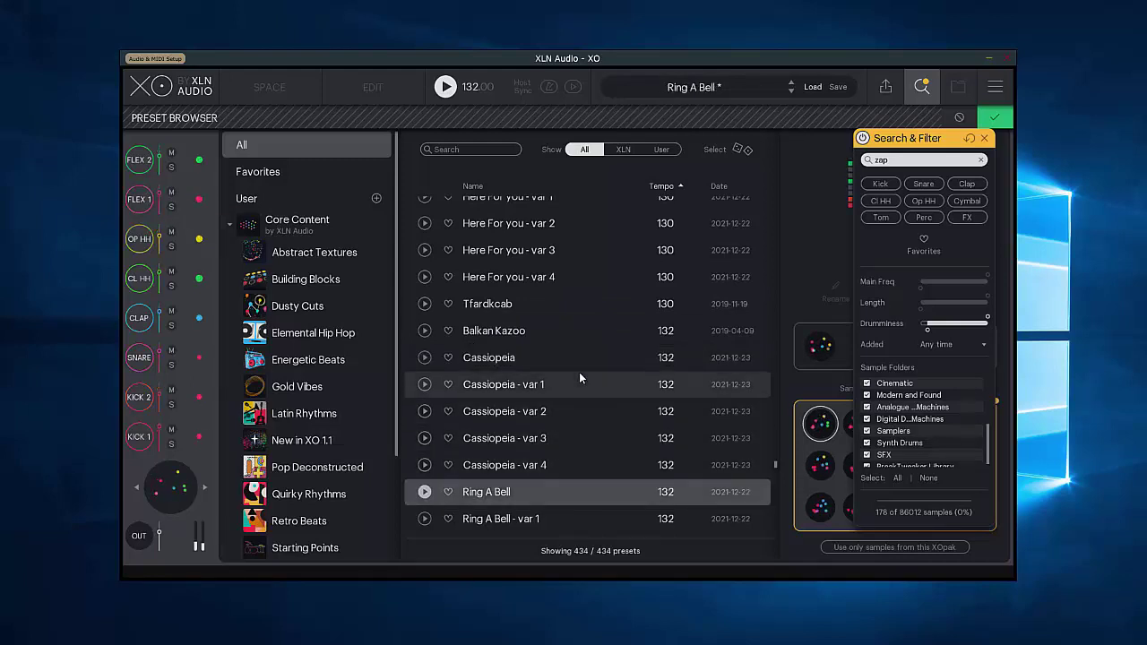
scroll(579, 374, "down", 2)
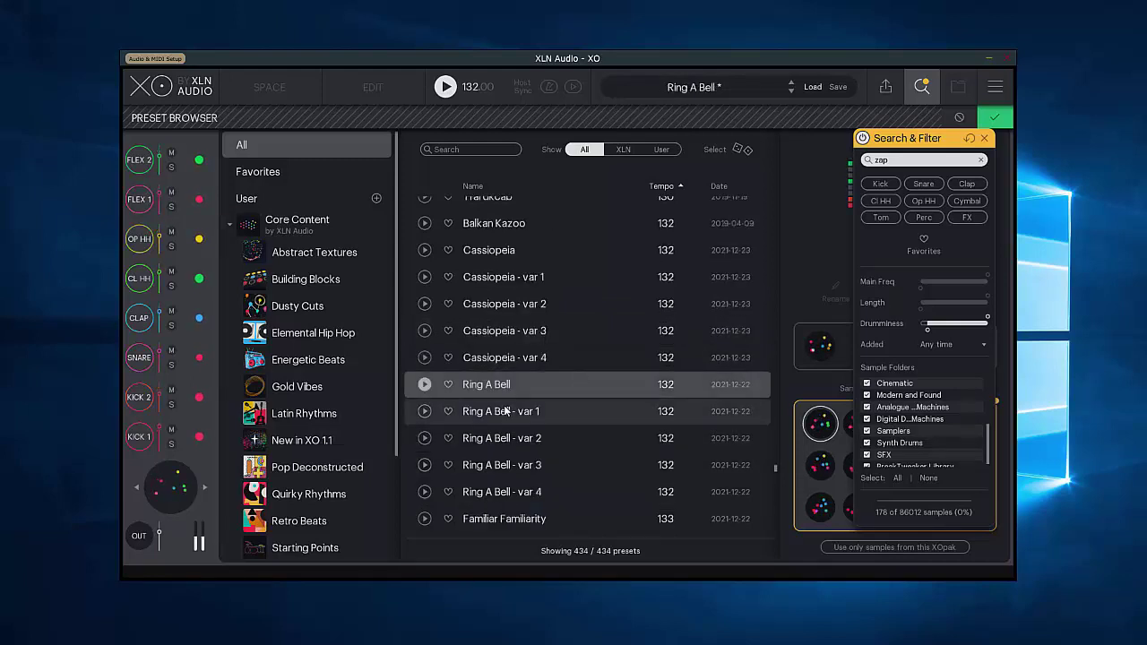
left_click(895, 161)
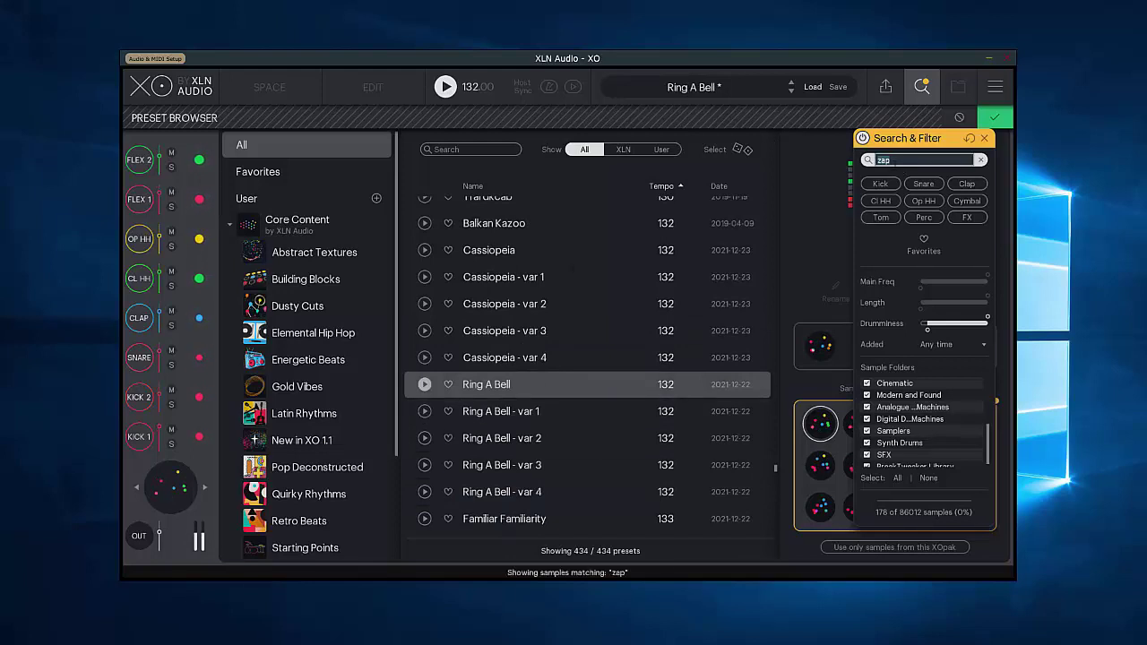
Step: Search samples for vocal and audition Furni - var 3 and Hard And Slow
type("vocal")
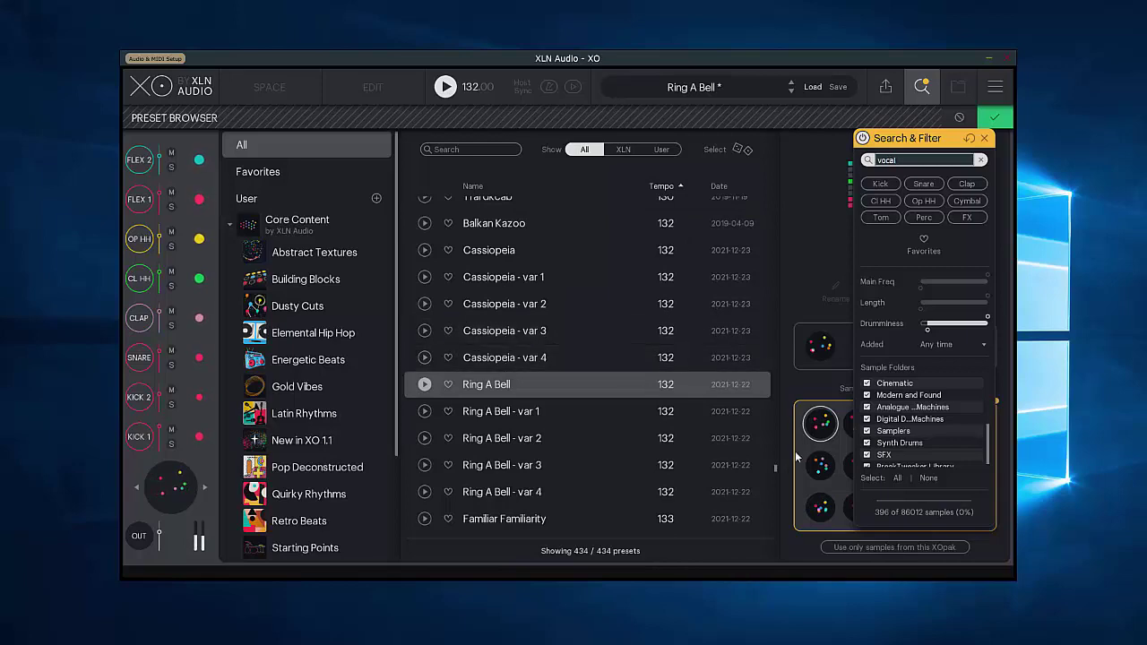
left_click_drag(777, 470, 777, 302)
left_click(423, 279)
scroll(535, 361, "up", 3)
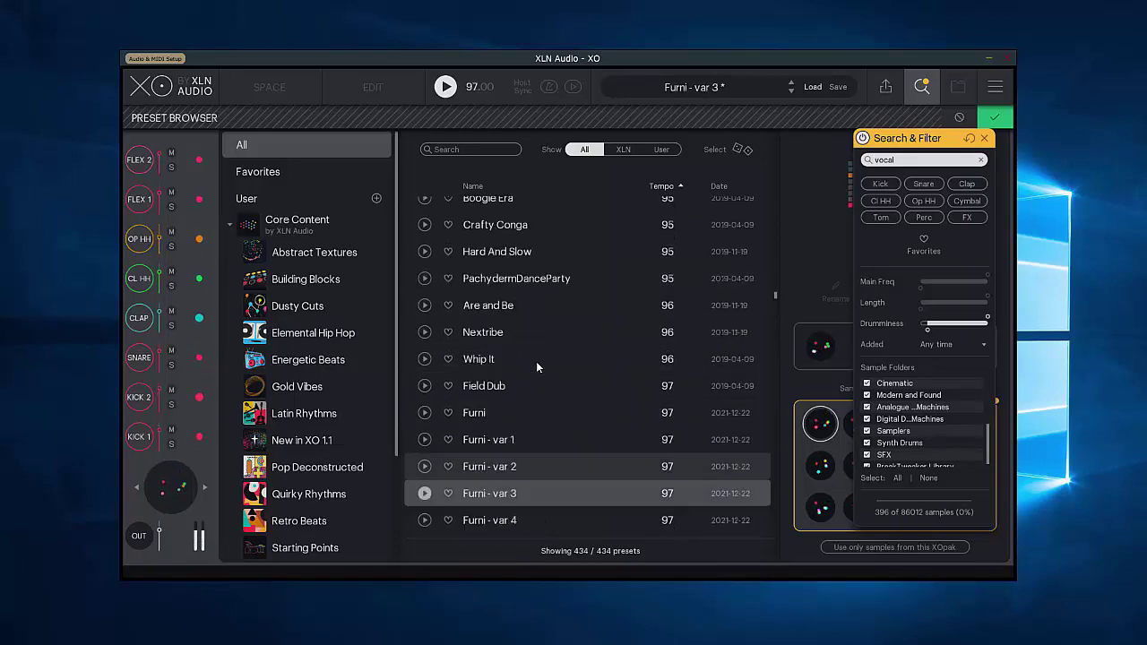
left_click(426, 254)
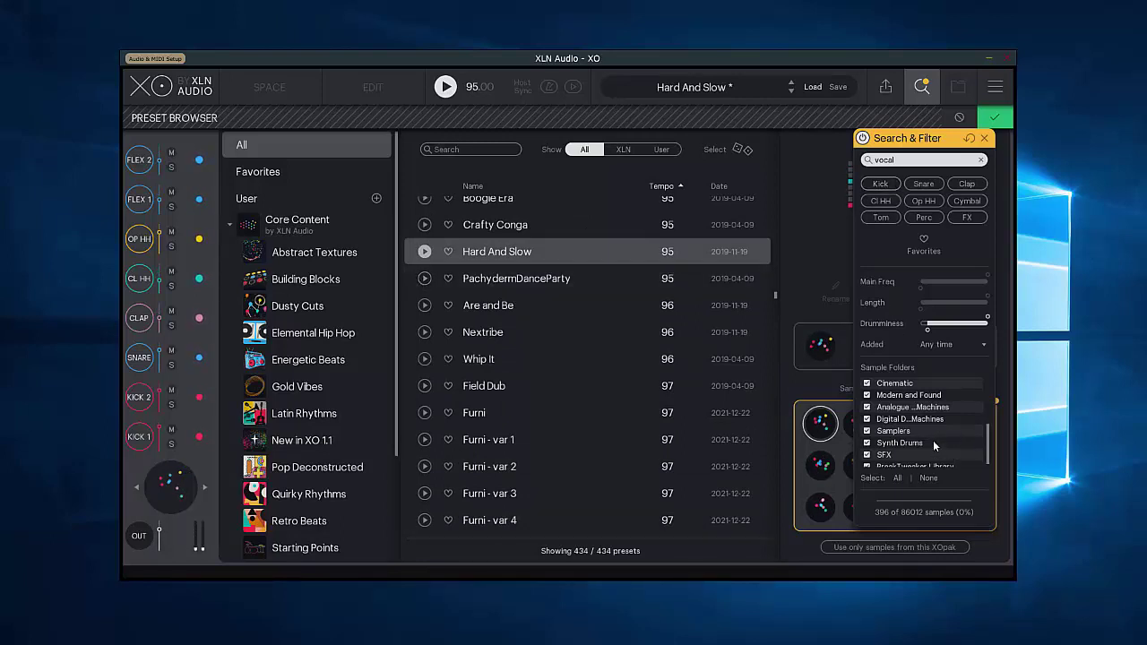
Step: Change the sample search to eliot and play PachydermDanceParty at 95 BPM
double_click(894, 161)
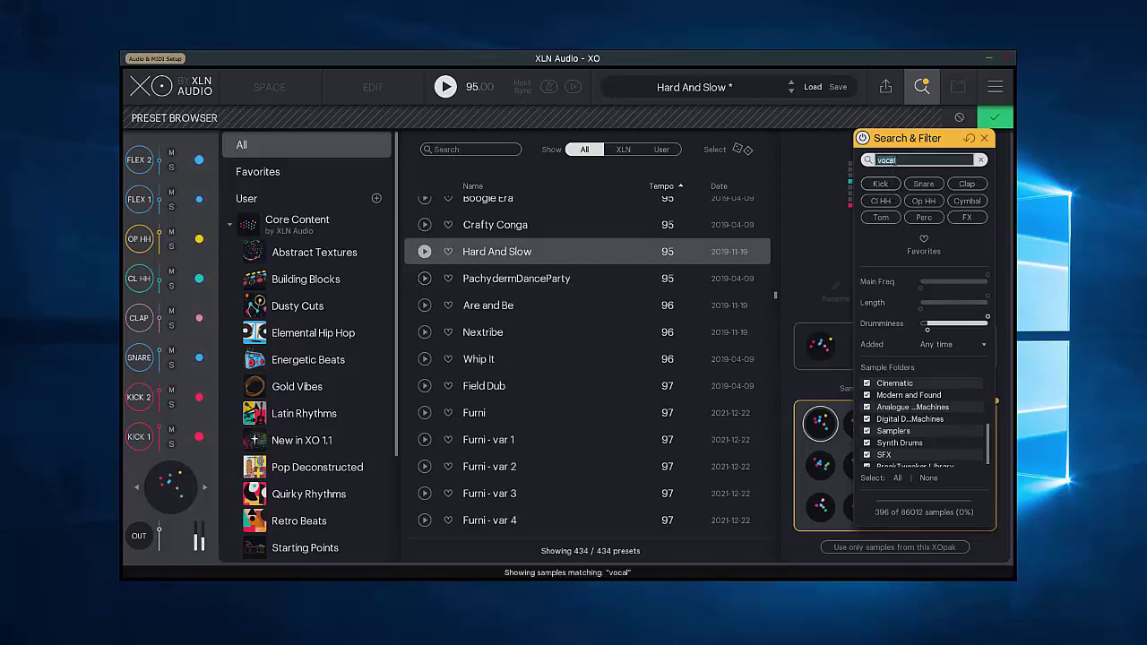
type("eliot")
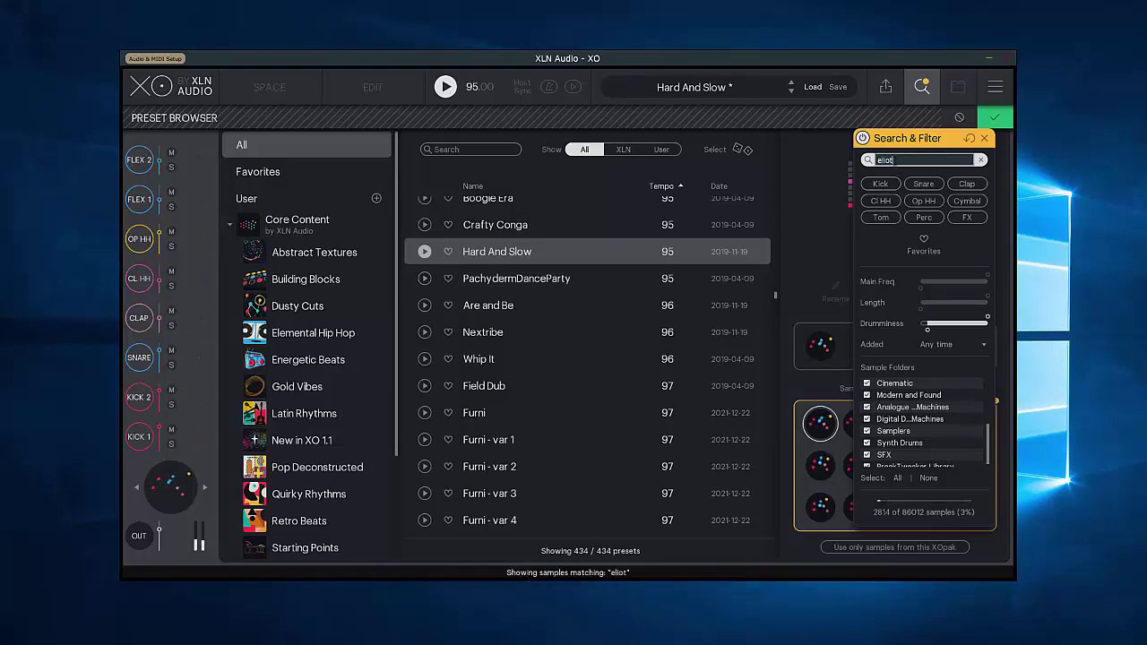
left_click(425, 279)
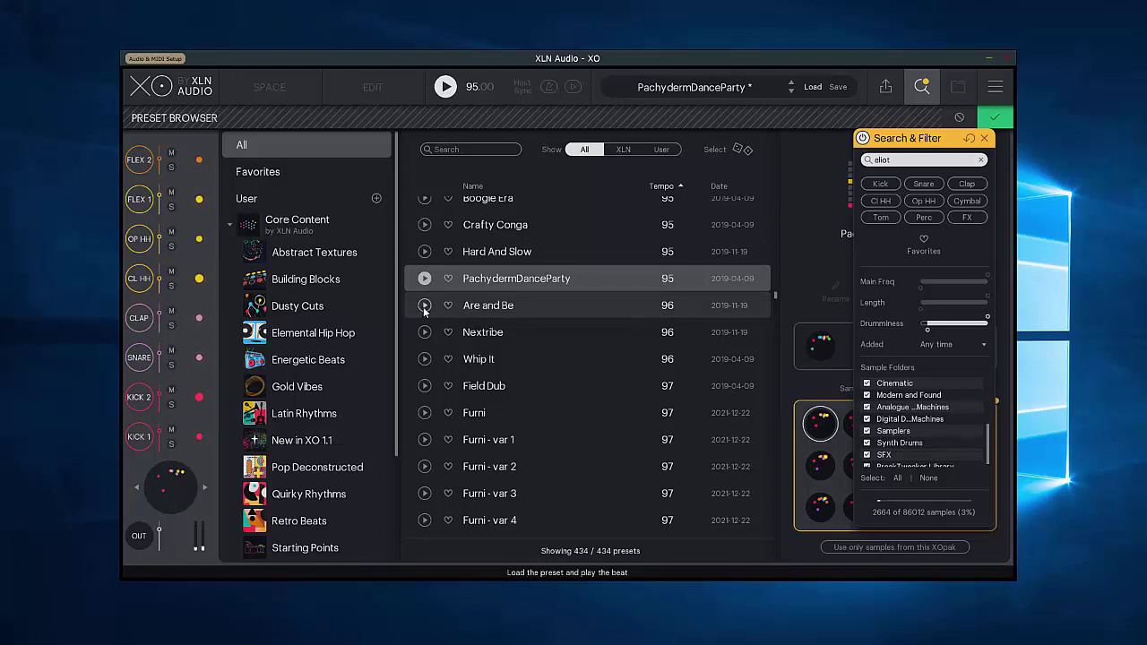
Step: Limit sample folders to SFX only and search samples for guns
left_click(927, 480)
left_click(877, 456)
double_click(884, 159)
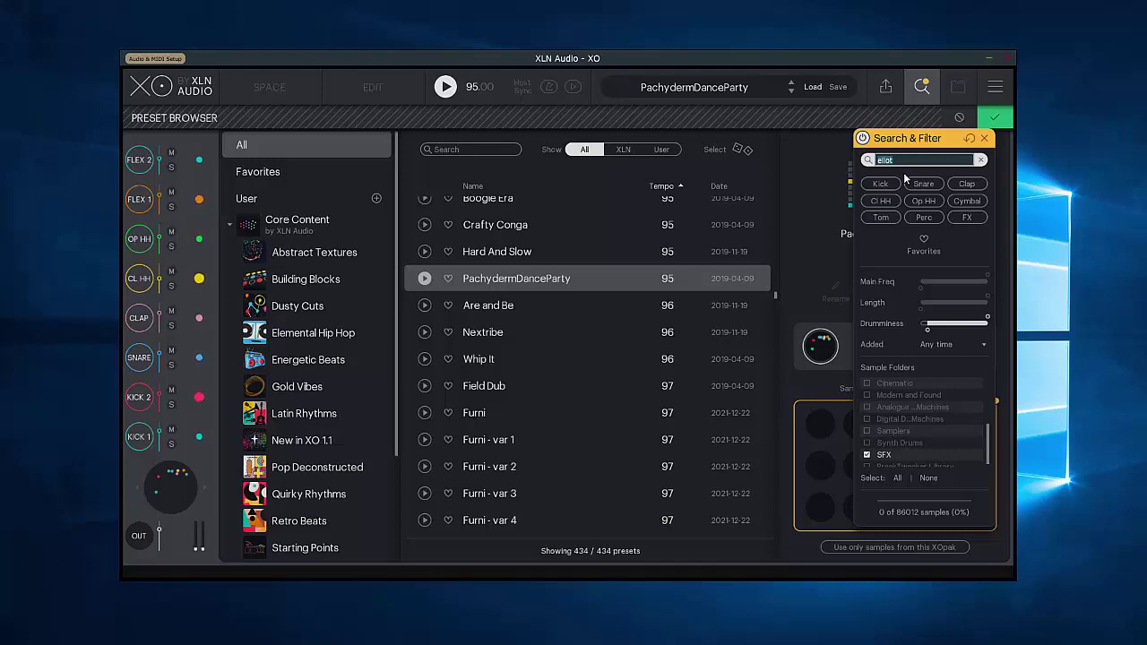
type("uns")
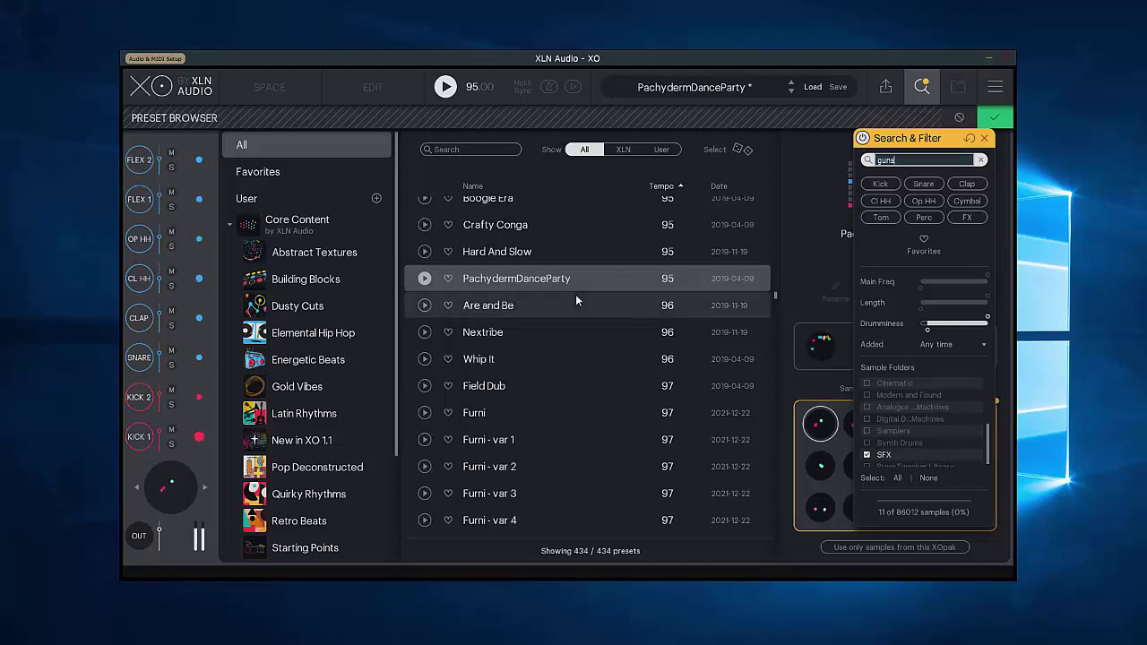
Step: Audition Frisky Triangle, Hat Flow, Nutty, Nyx and Ordinary Fours, then move the Drum Samples window over XO
scroll(576, 296, "down", 8)
double_click(475, 302)
scroll(484, 335, "down", 2)
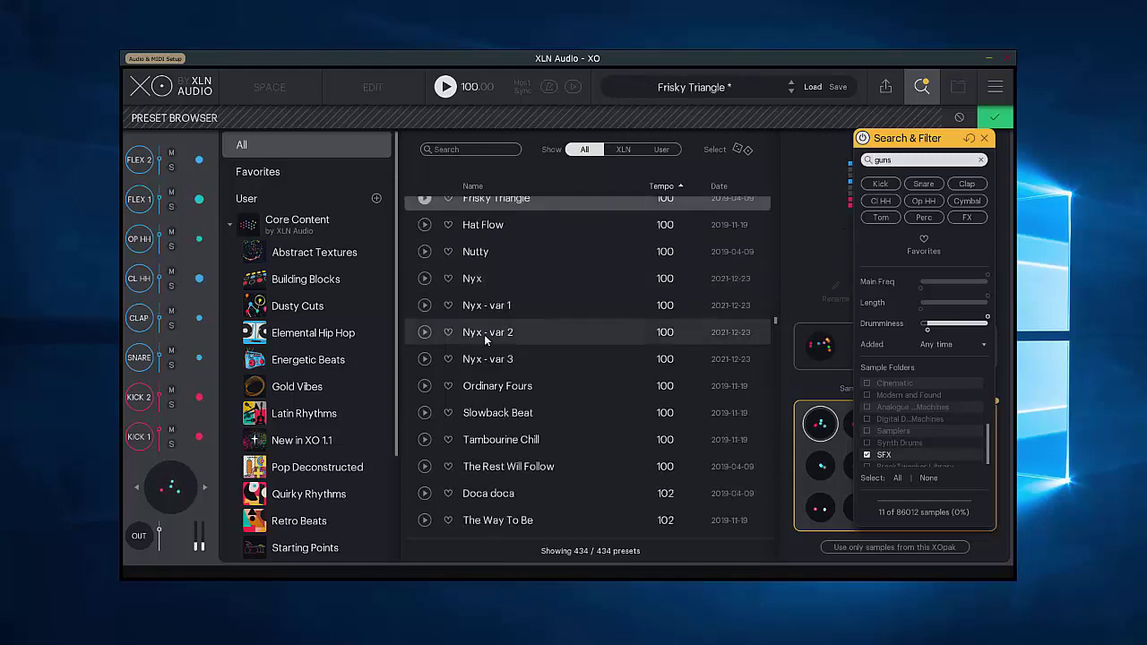
left_click(424, 224)
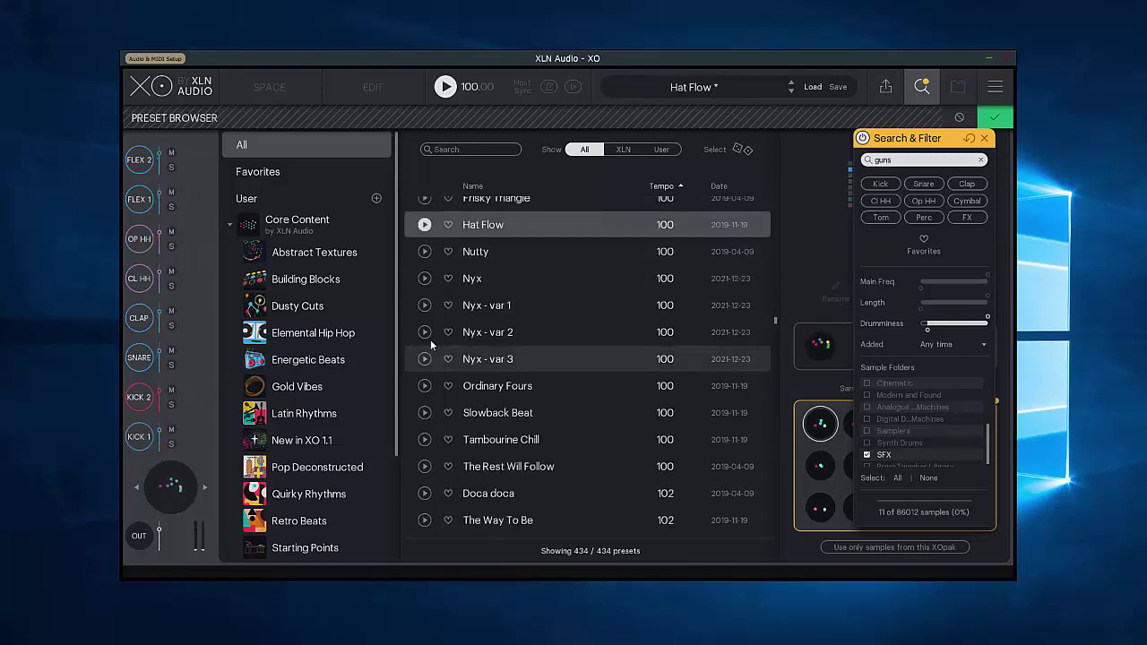
left_click(425, 252)
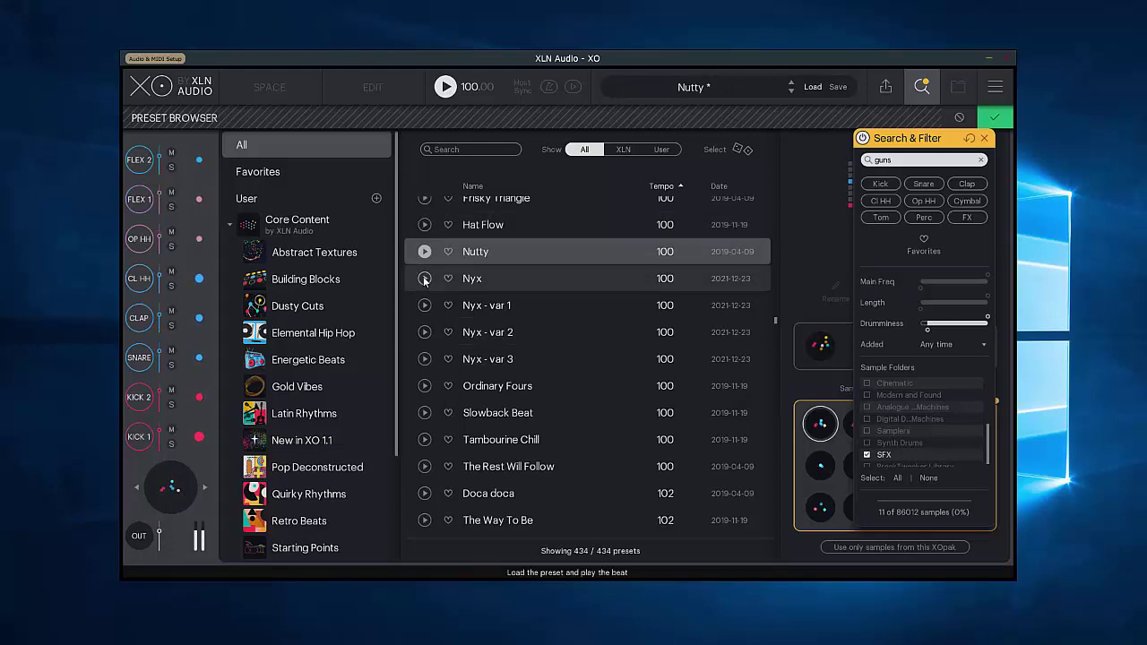
left_click(424, 279)
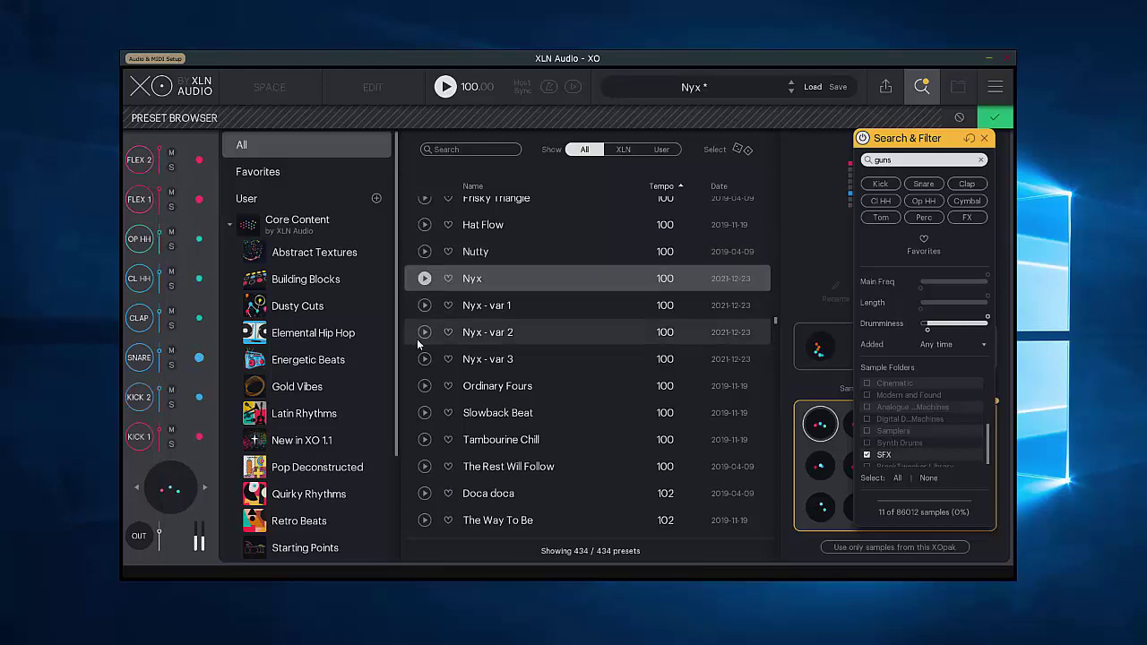
left_click(424, 386)
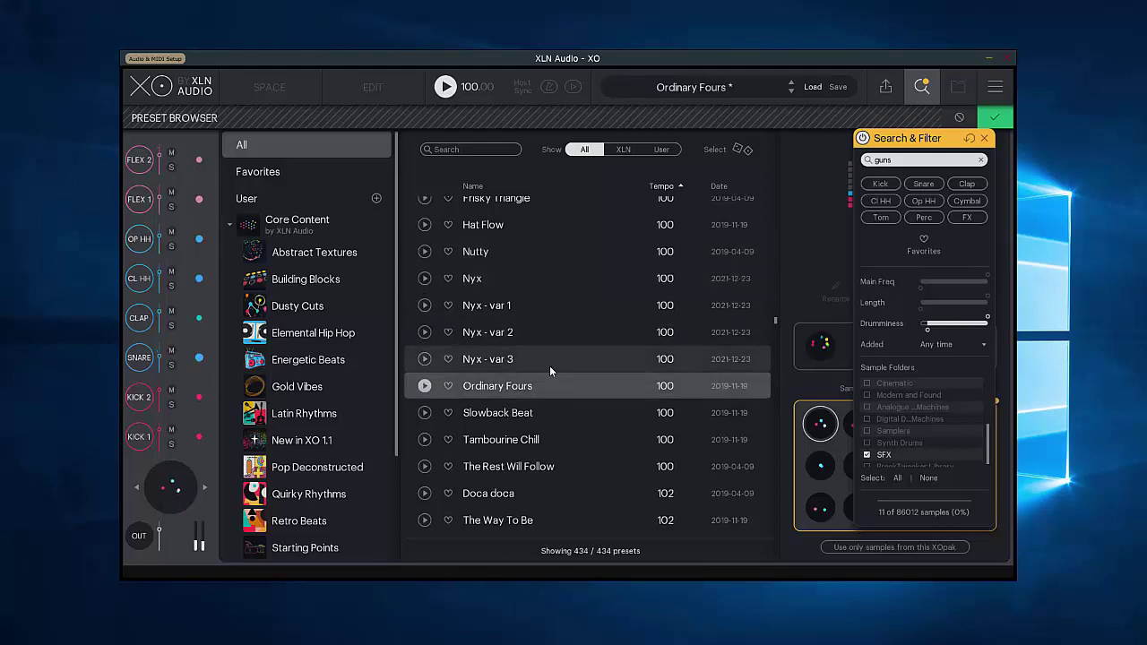
scroll(549, 366, "down", 4)
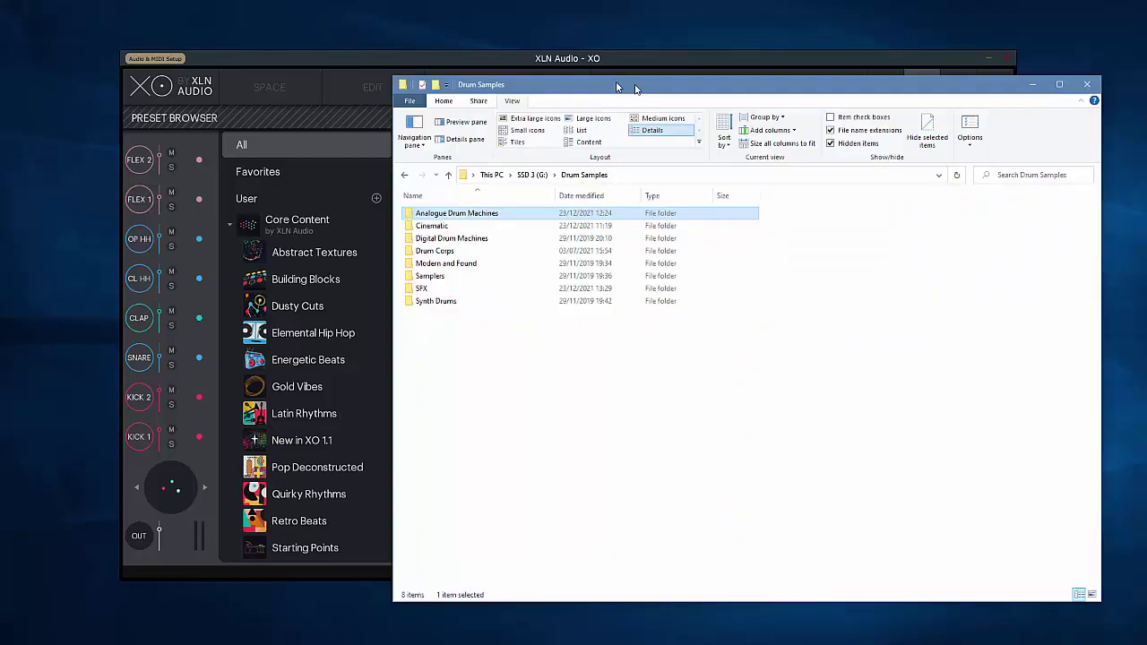
left_click_drag(632, 74, 490, 74)
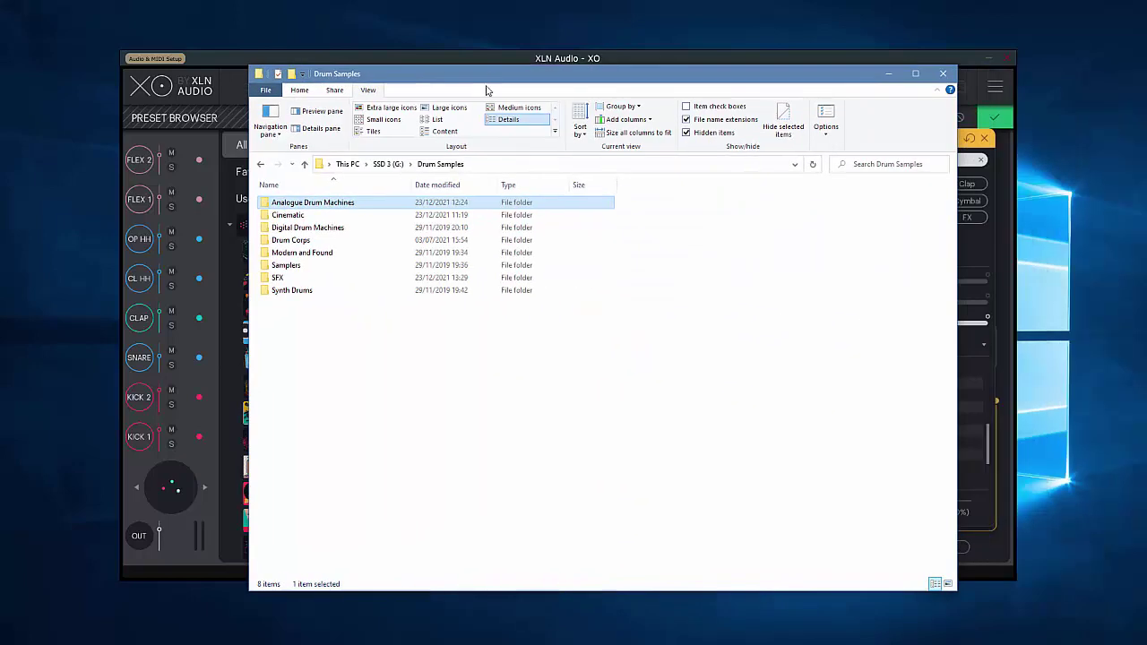
double_click(315, 203)
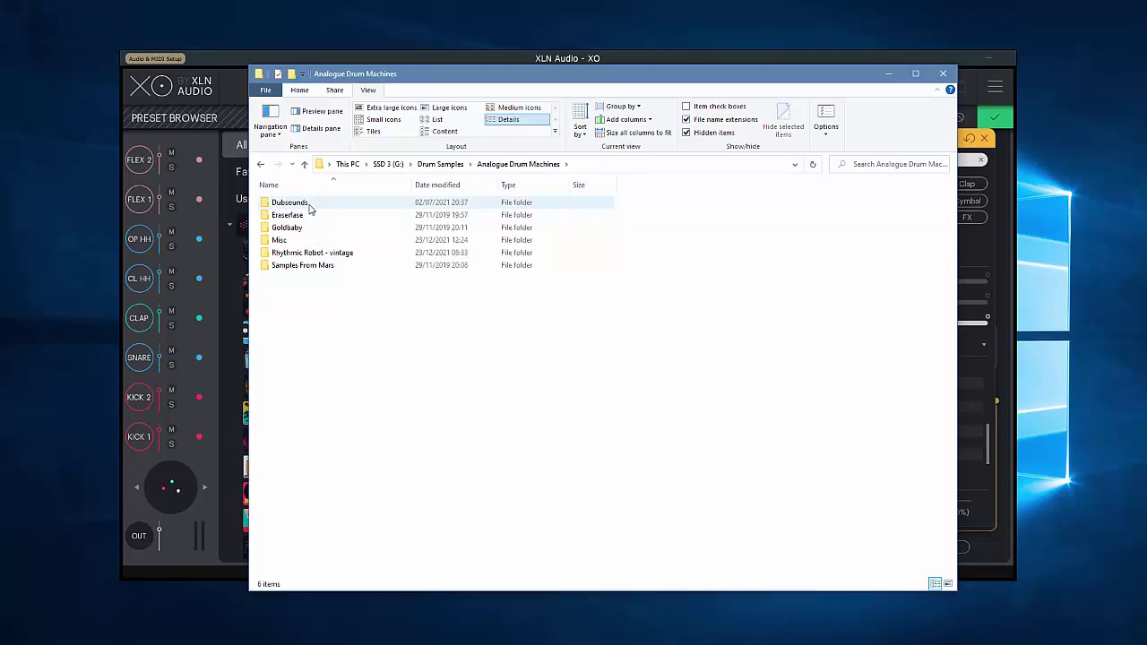
double_click(305, 217)
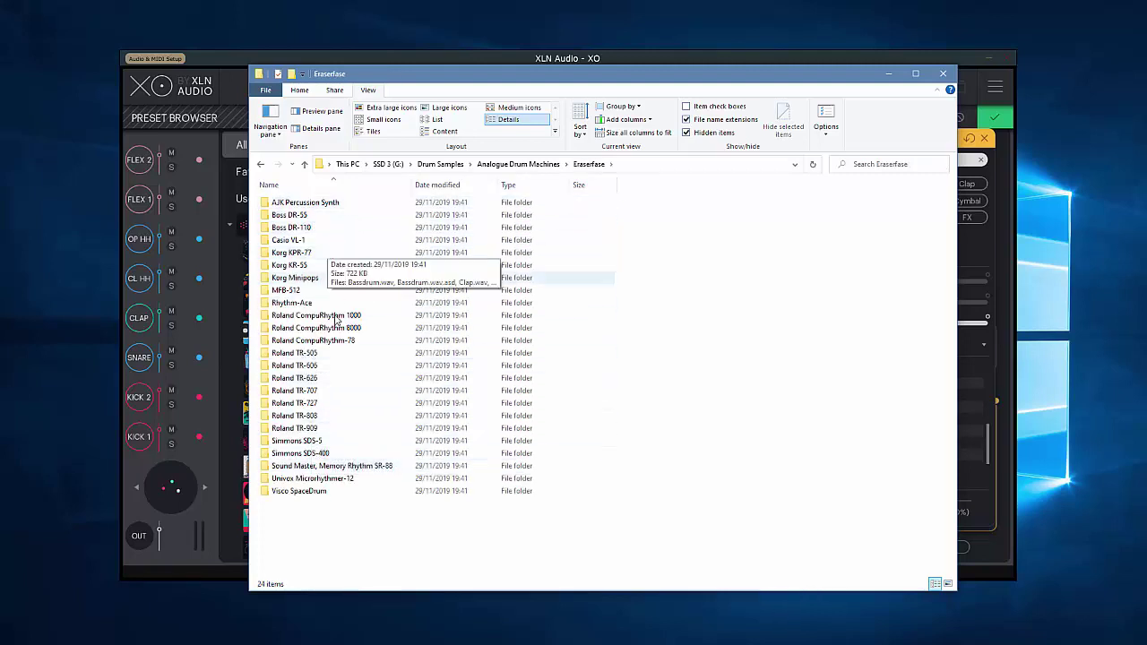
double_click(309, 417)
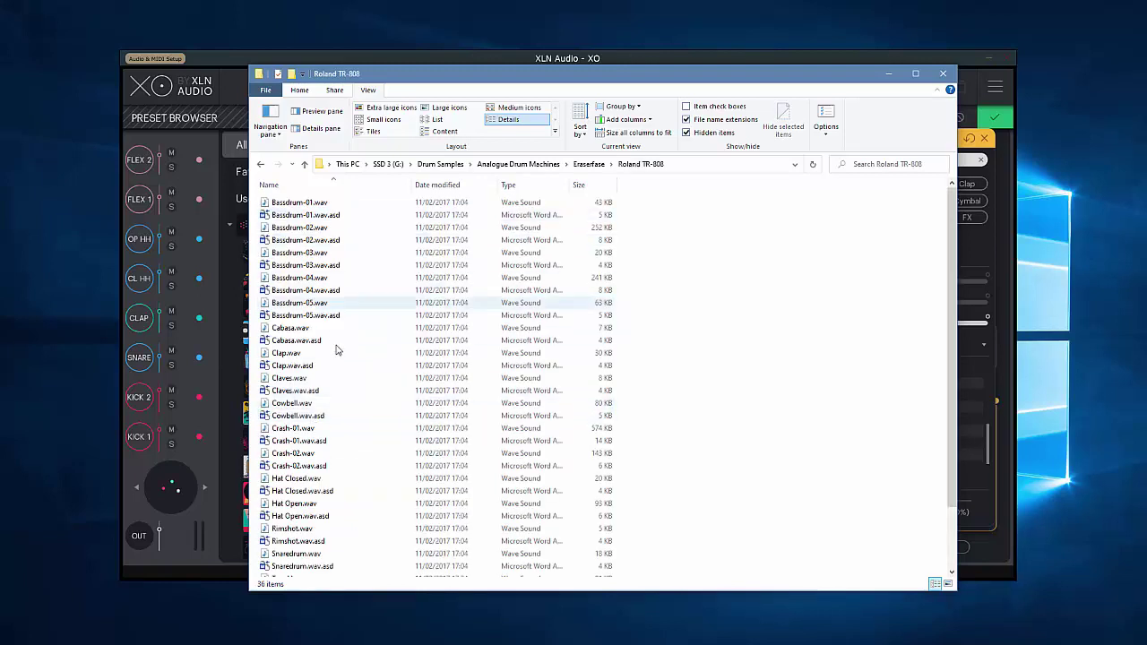
left_click(260, 164)
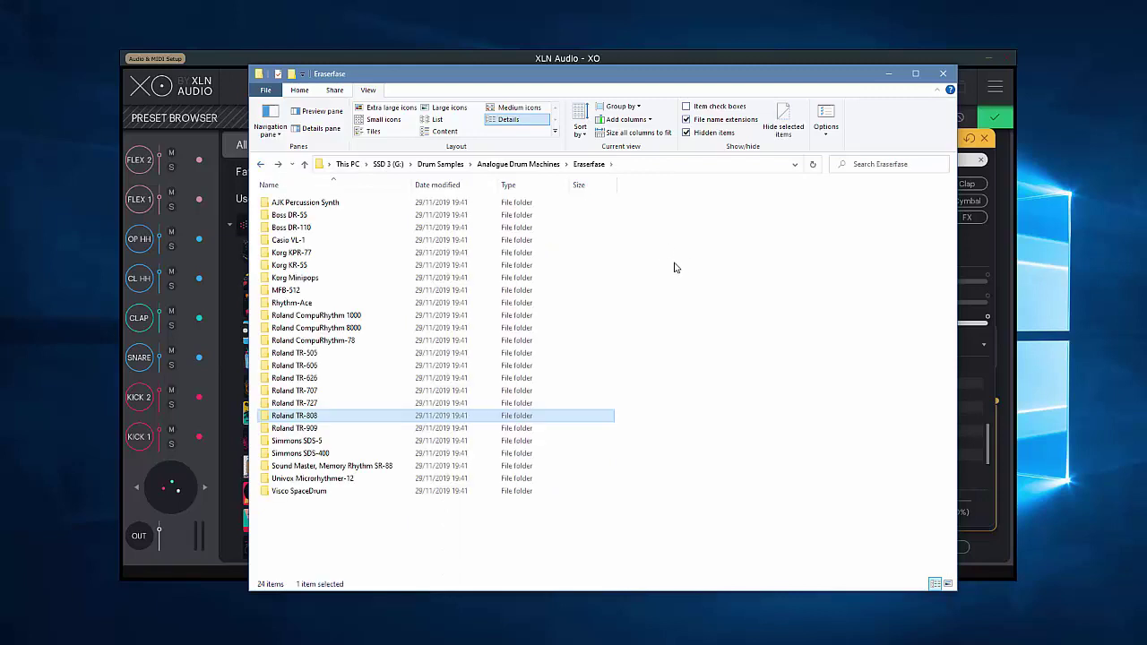
left_click(526, 166)
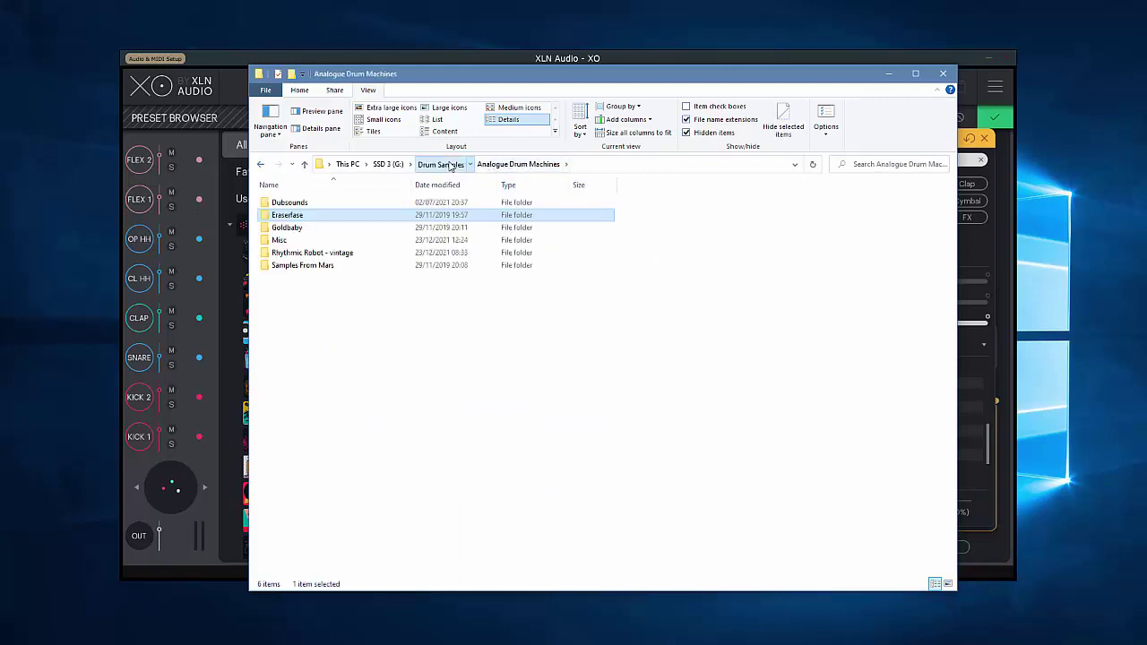
left_click(450, 166)
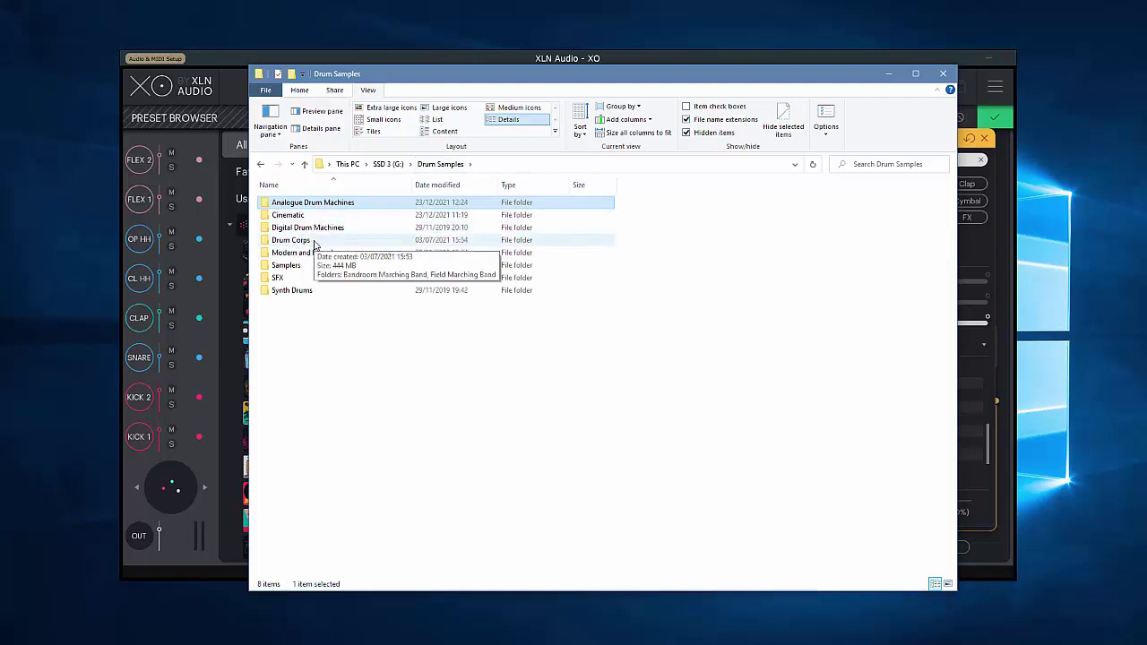
Step: Back in XO, search marching across all sample folders and play the current beat
left_click(244, 62)
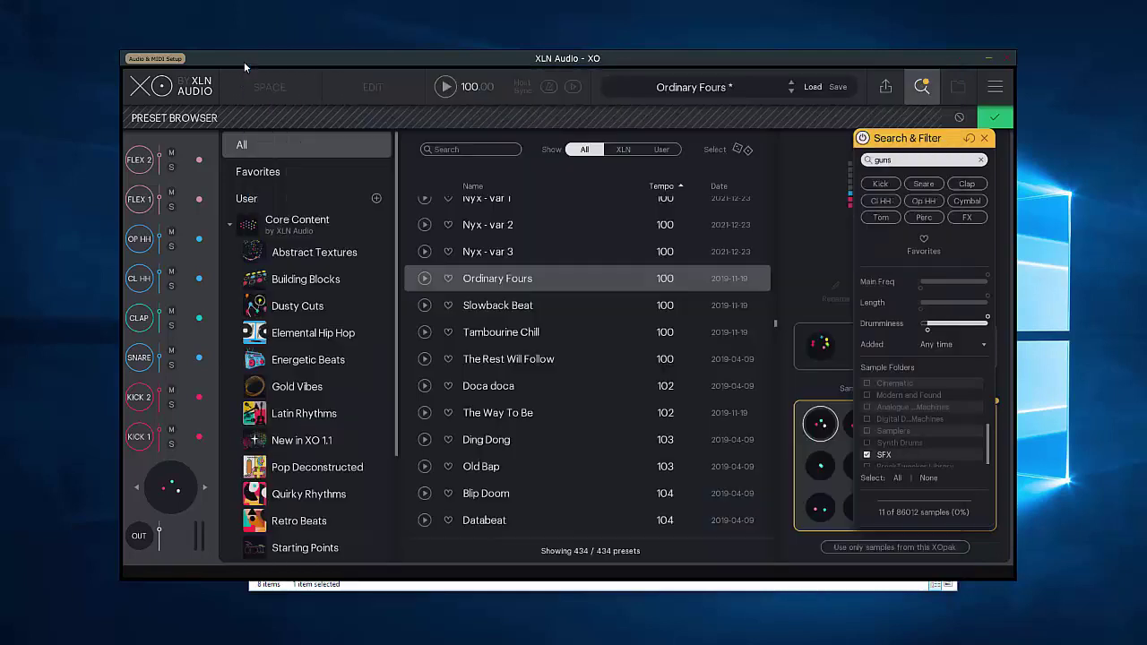
type("marching")
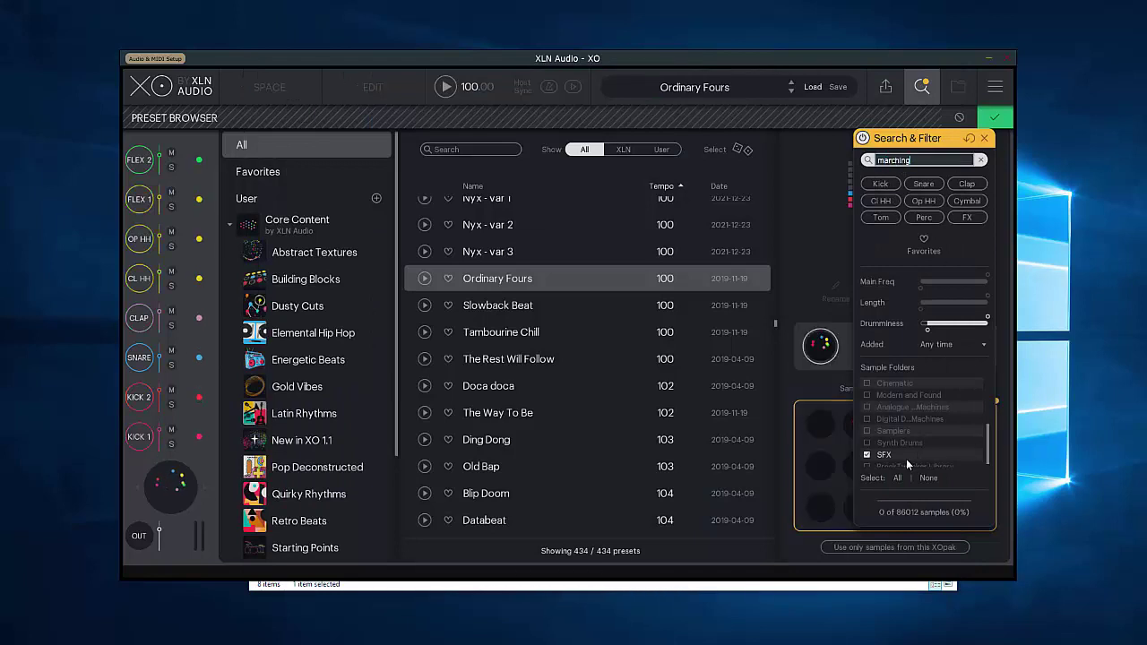
left_click(897, 477)
left_click(424, 278)
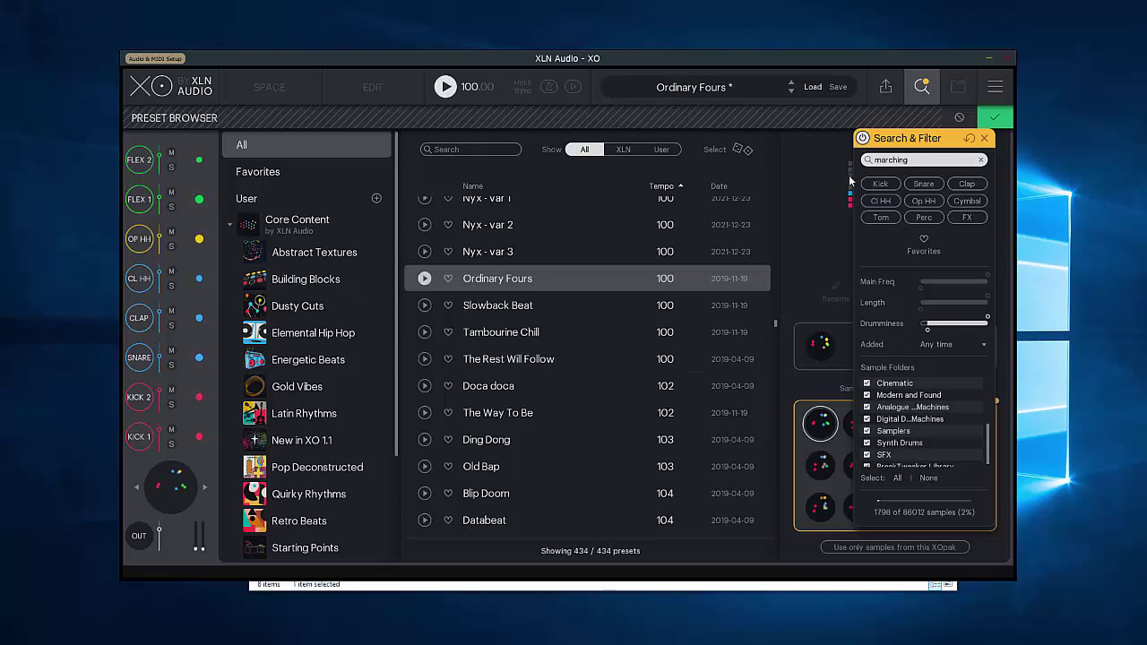
left_click(918, 161)
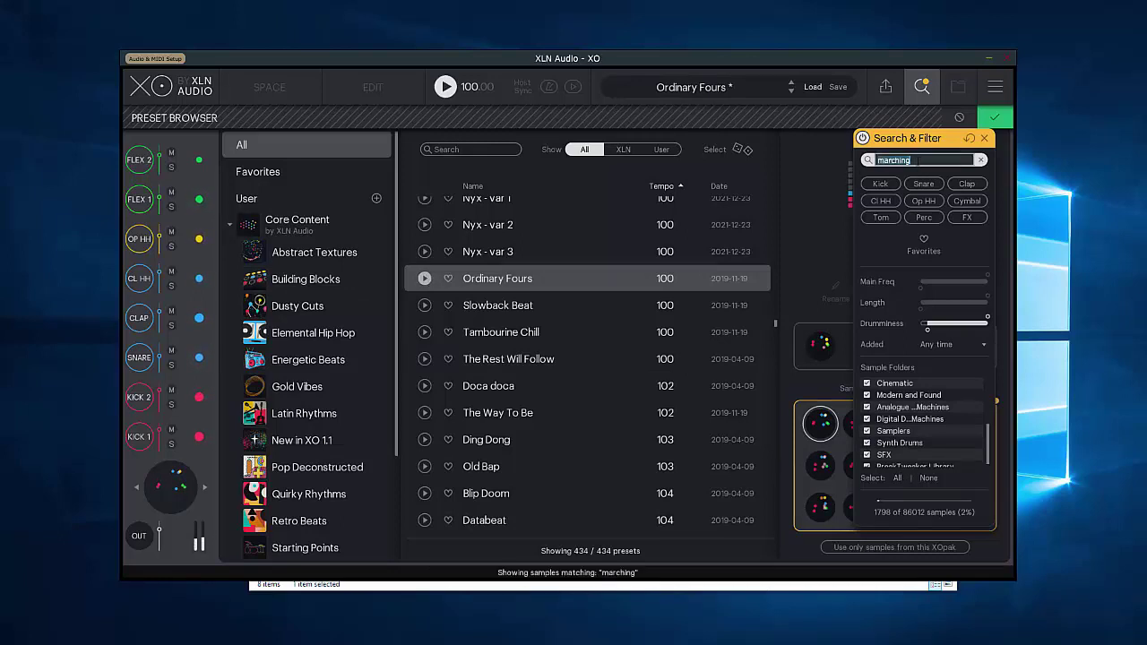
left_click(917, 162)
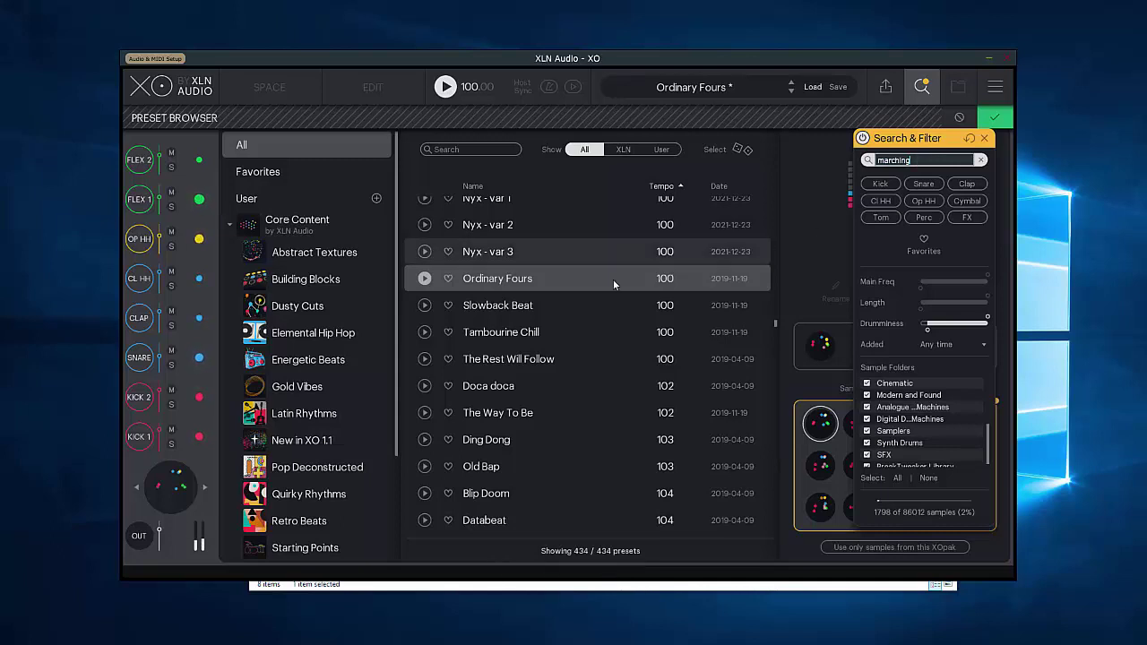
Step: Audition Slowback Beat, Tambourine Chill, The Rest Will Follow and The Way To Be, then stop and show Drum Samples
left_click(425, 306)
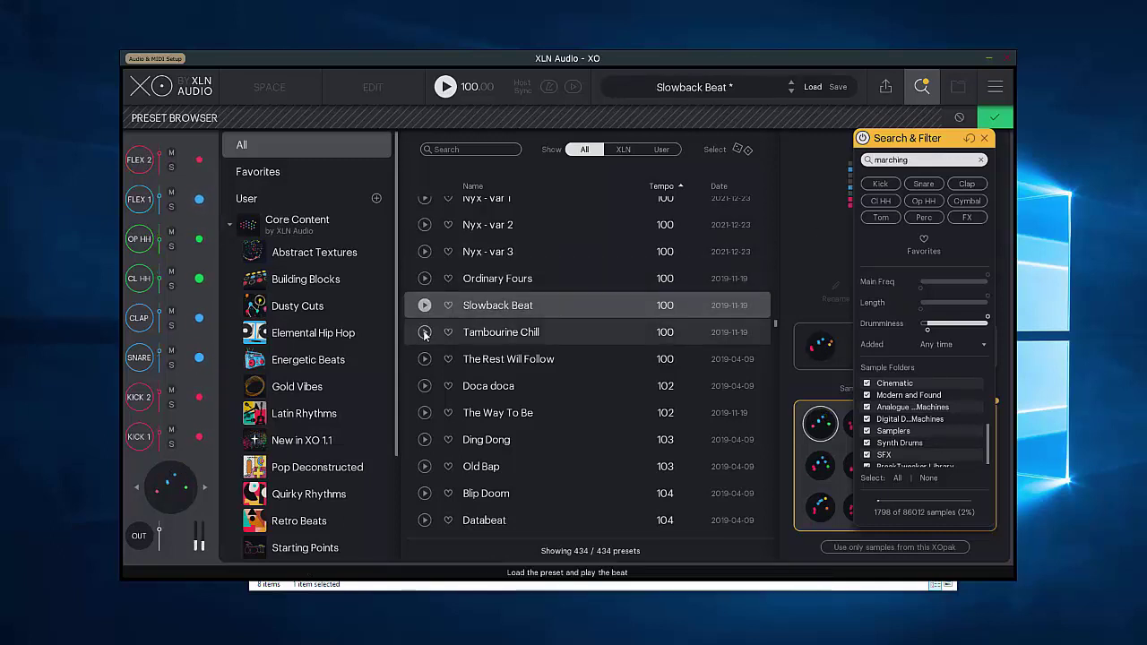
left_click(425, 332)
left_click(424, 359)
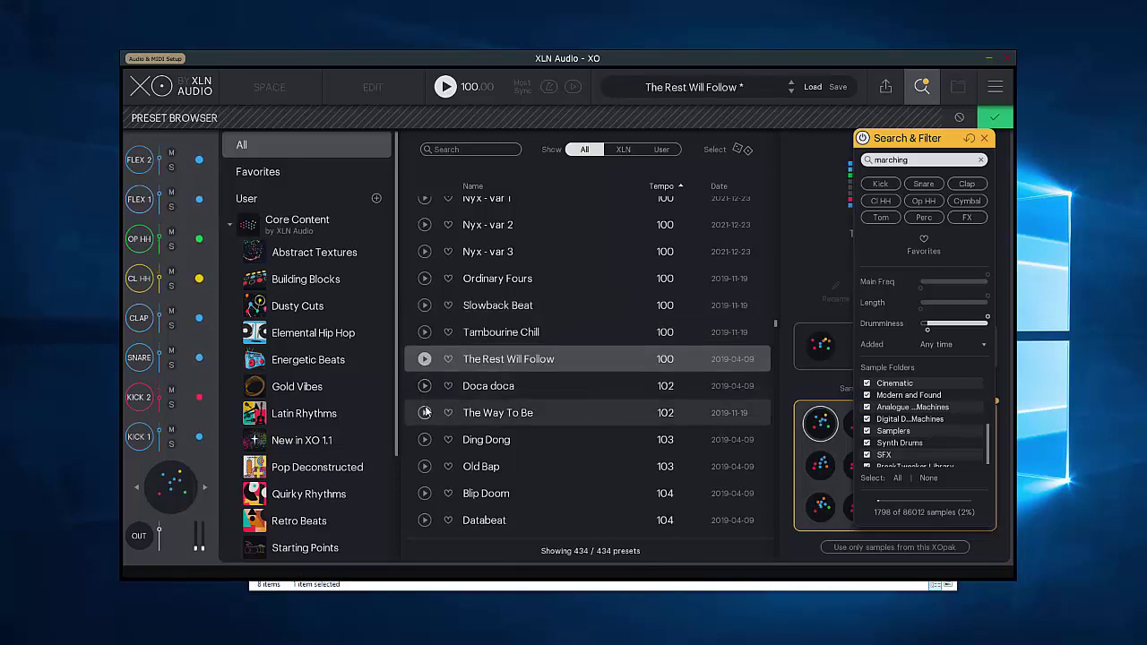
left_click(425, 412)
left_click(425, 413)
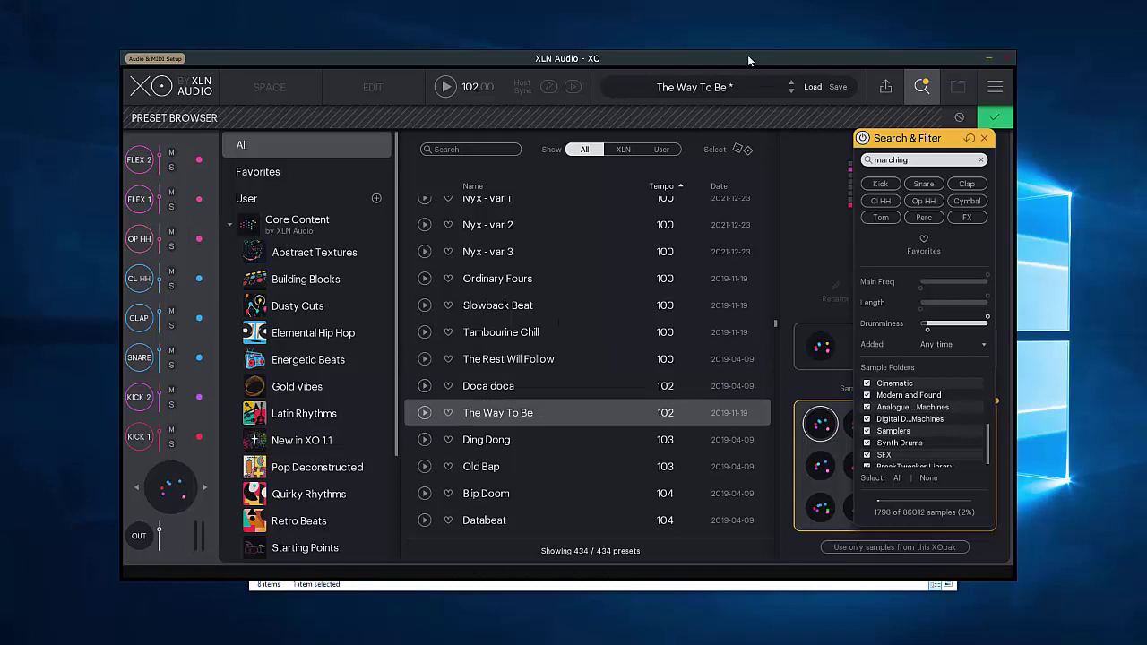
left_click_drag(749, 60, 748, 54)
left_click(570, 584)
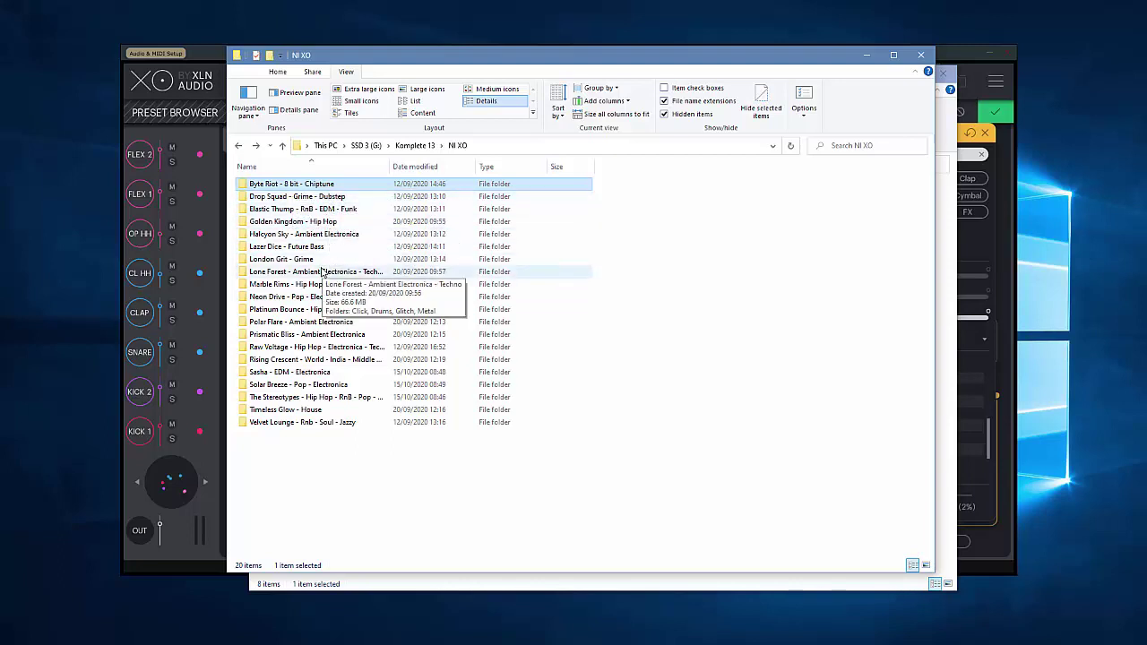
left_click_drag(441, 61, 1144, 74)
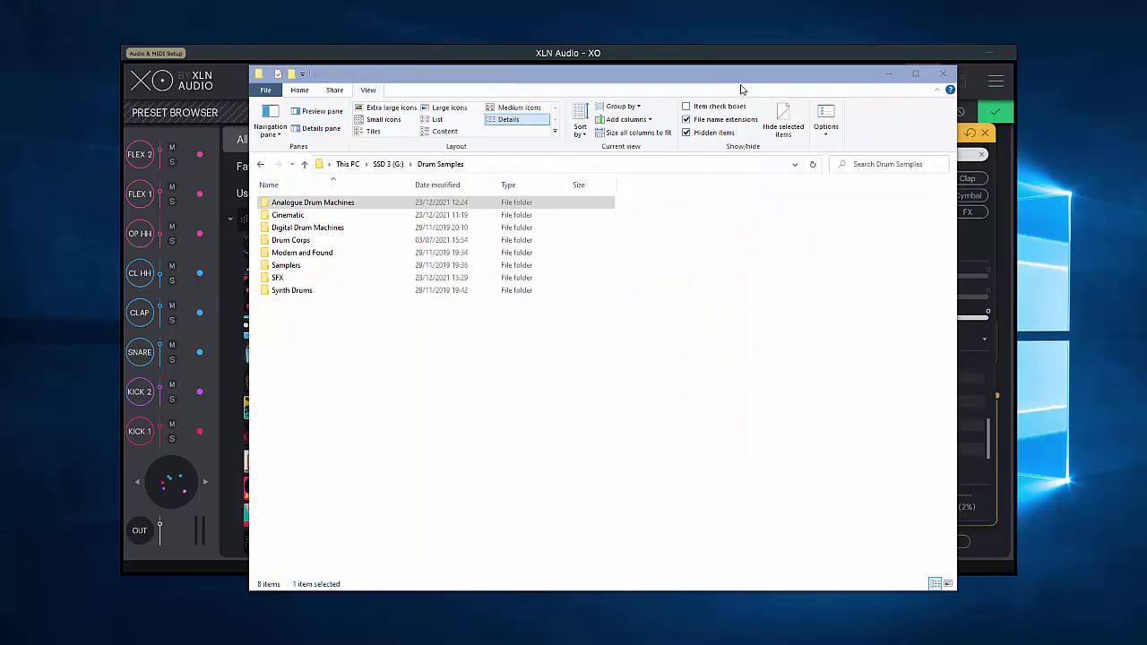
Step: Replace the 'marching' sample search with 'chiptune'
left_click(727, 60)
key("Return")
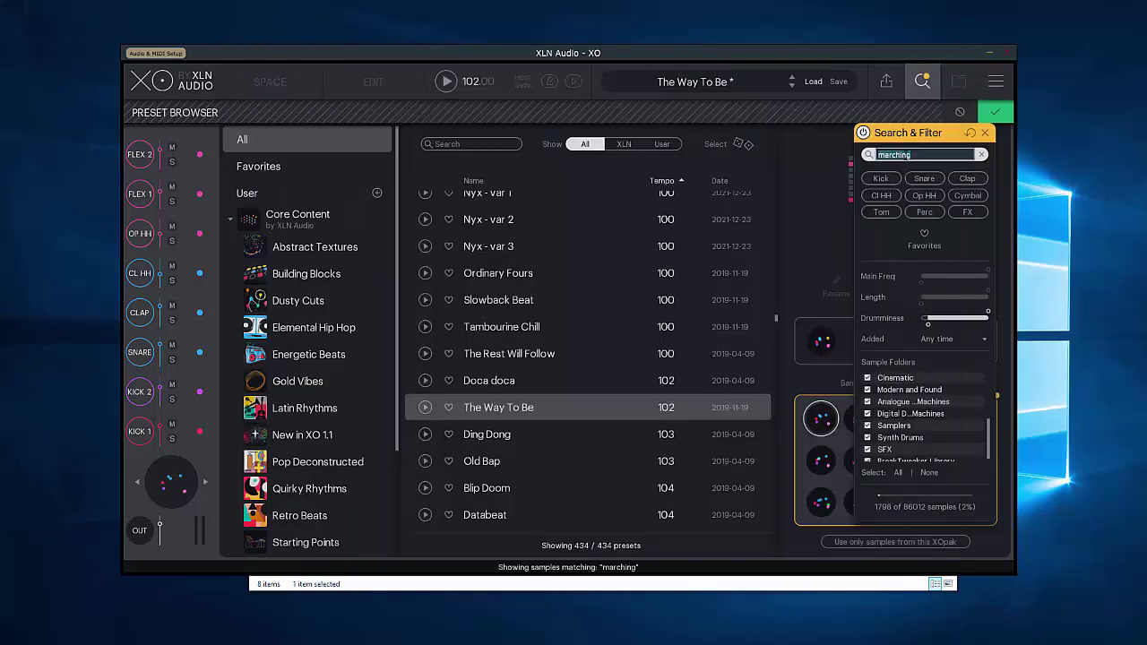
type("chiptun")
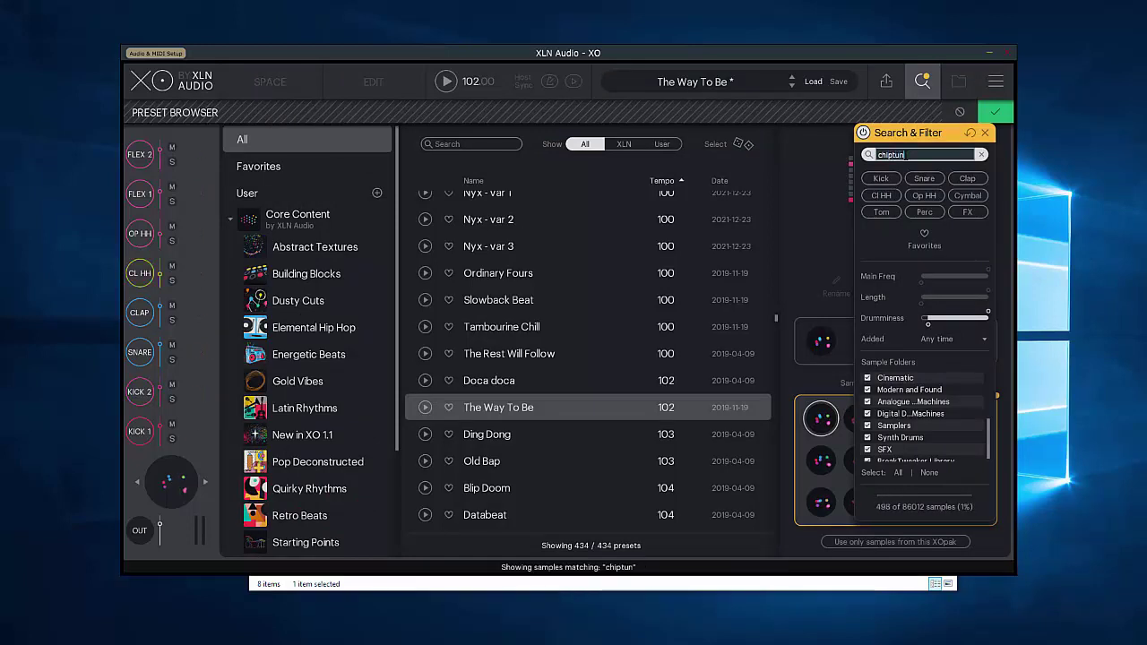
type("e")
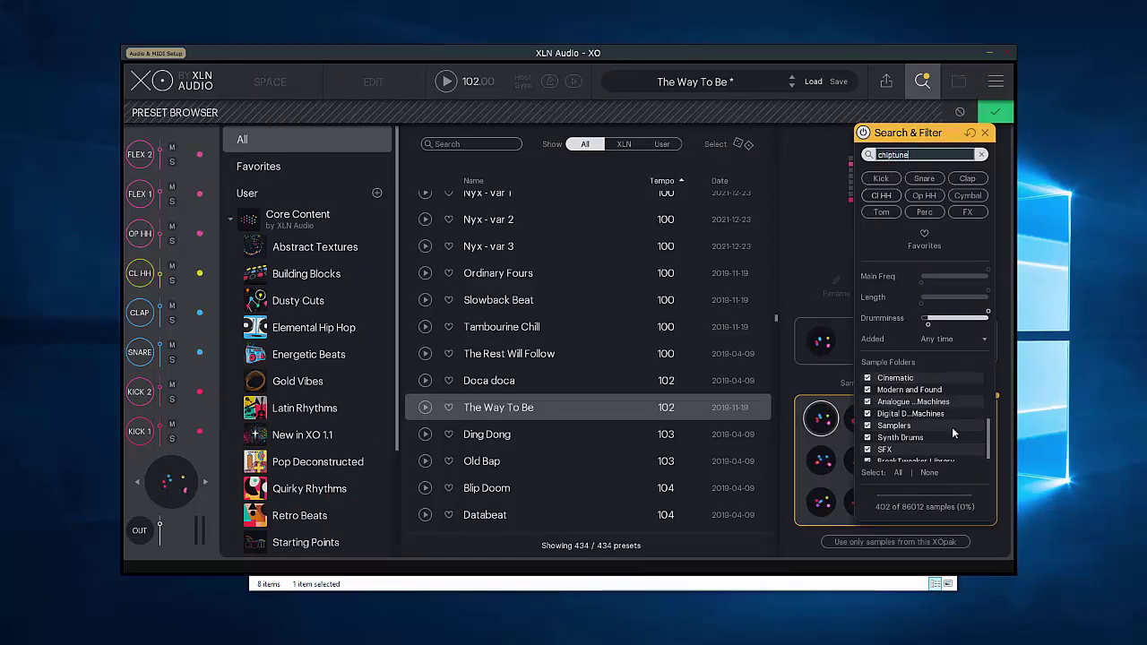
Step: Audition the Doca doca, The Rest Will Follow, Nutty, Hat Flow and Frisky Triangle presets
scroll(949, 426, "up", 2)
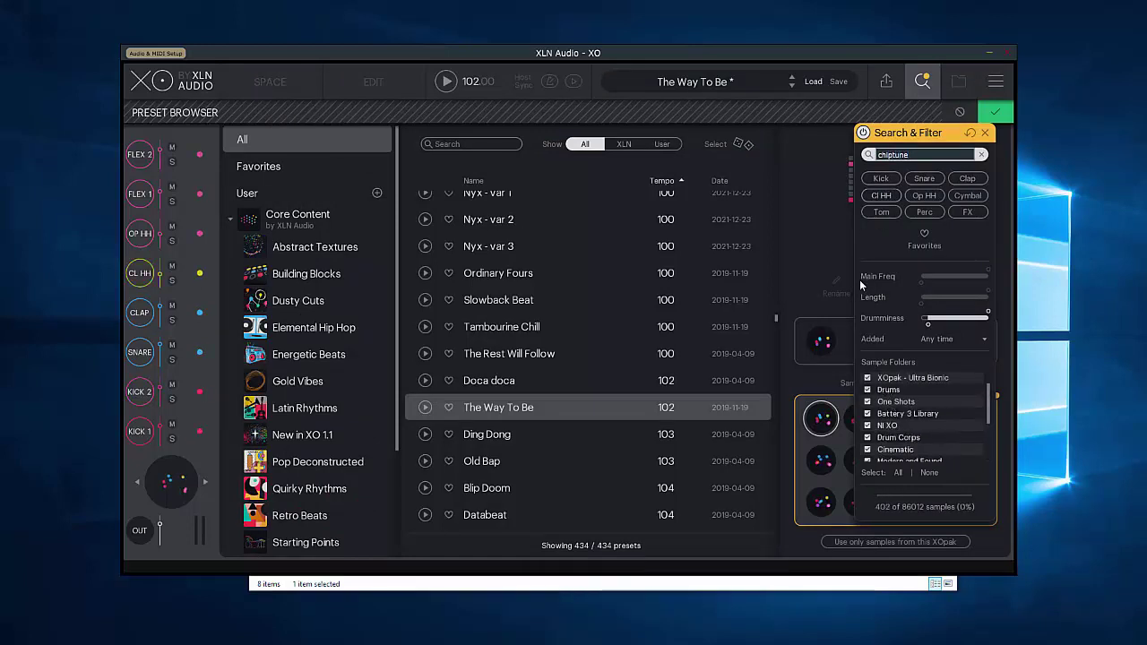
left_click(425, 380)
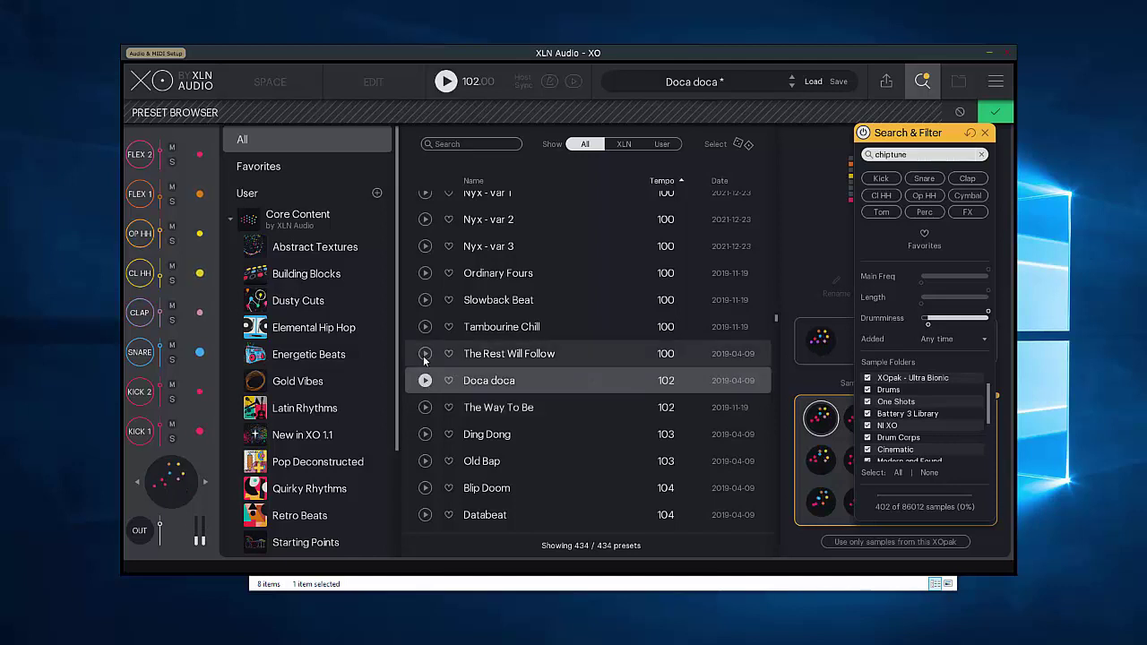
left_click(424, 353)
scroll(428, 358, "up", 2)
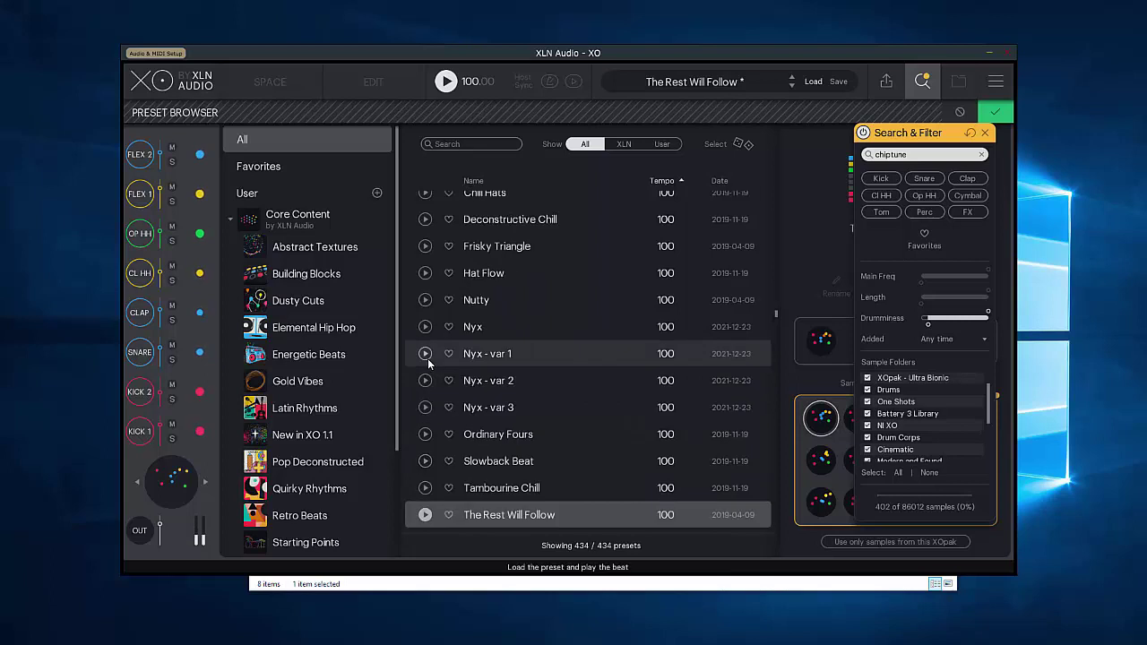
left_click(426, 299)
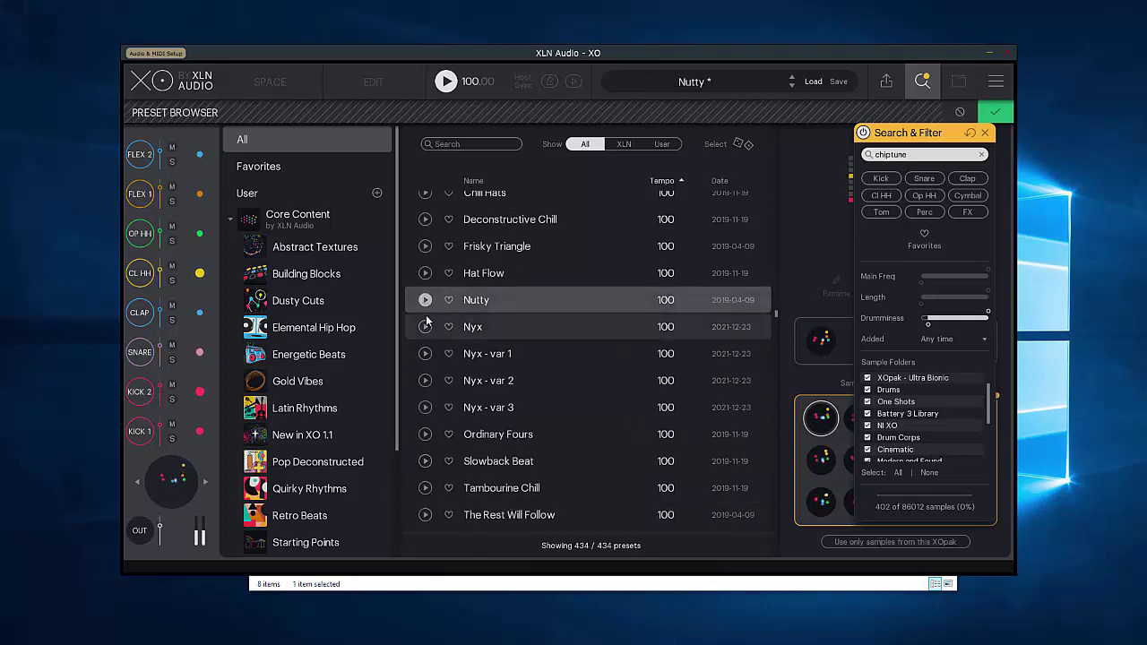
left_click(426, 273)
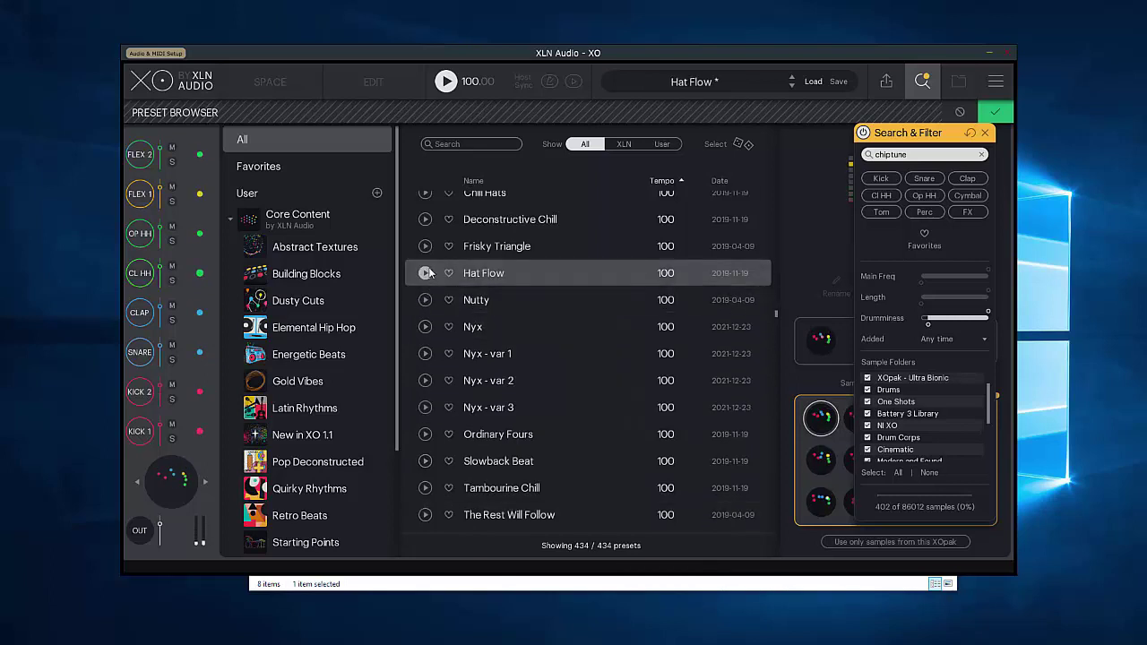
left_click(426, 247)
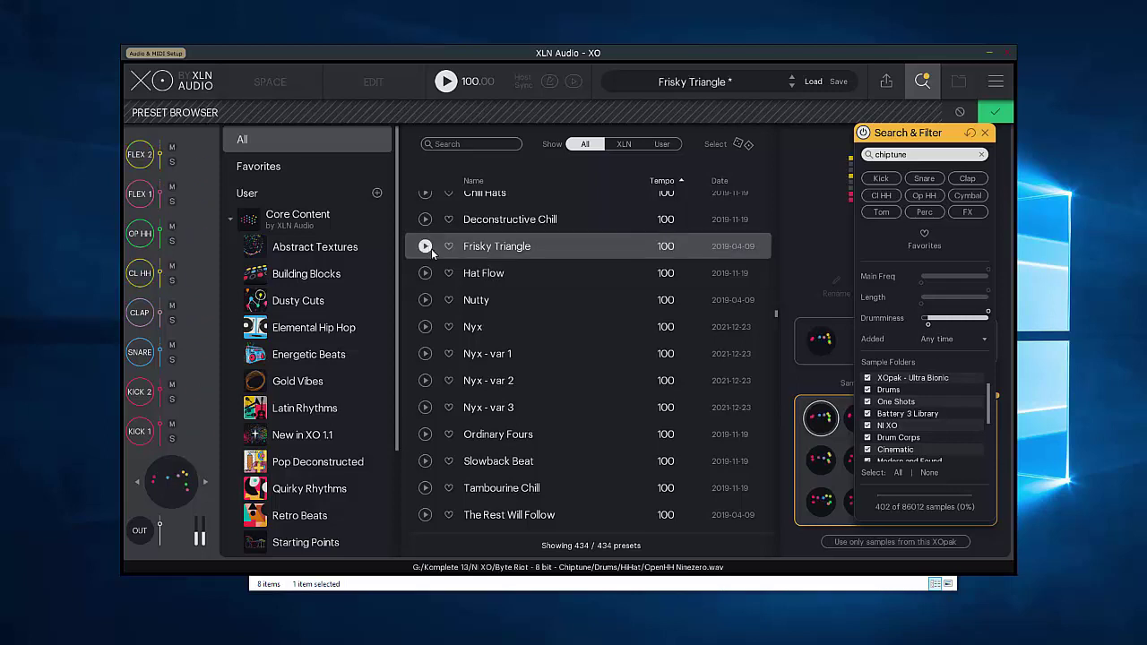
Step: Audition Deconstructive Chill, then load the Polymorphing preset at 115 BPM
scroll(426, 251, "up", 1)
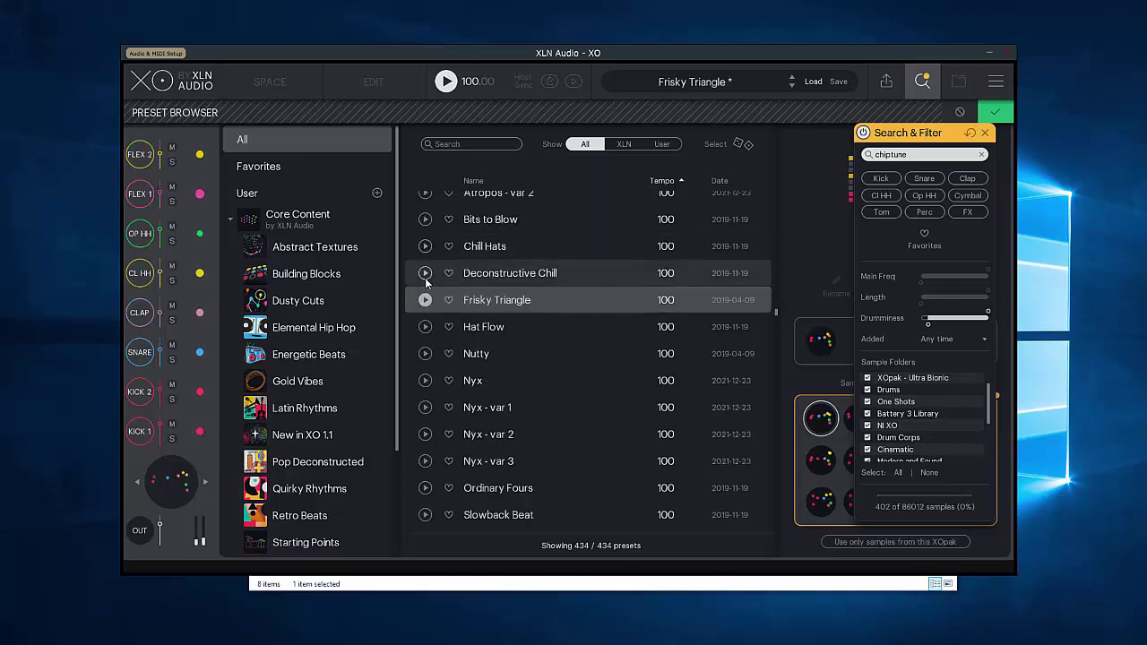
left_click(425, 272)
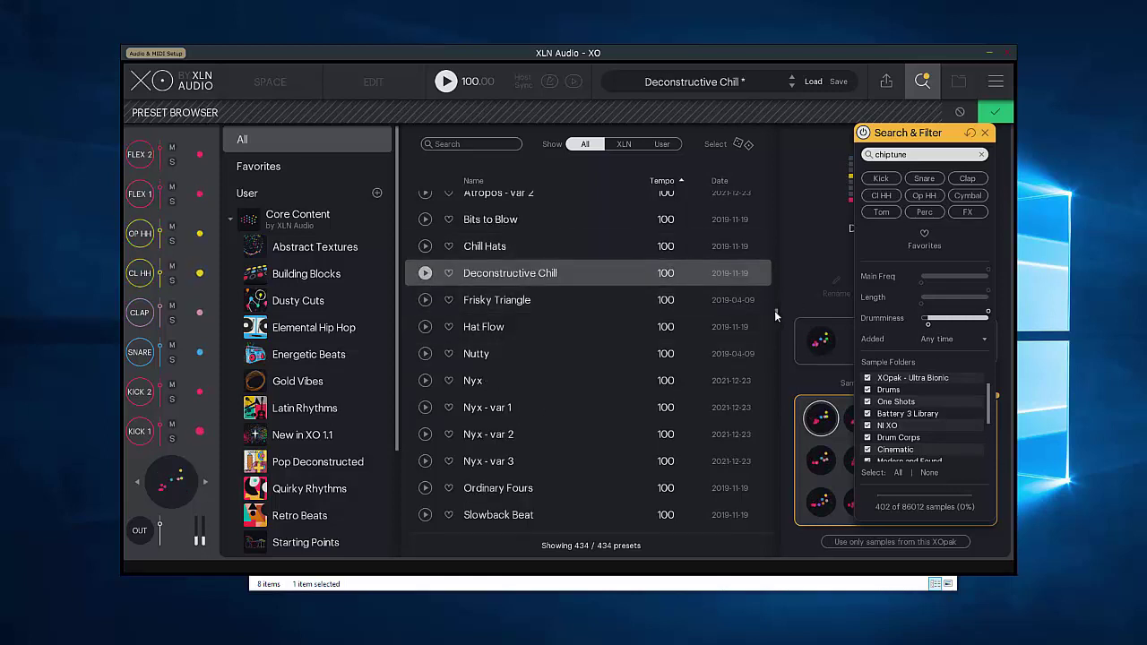
left_click_drag(774, 310, 770, 364)
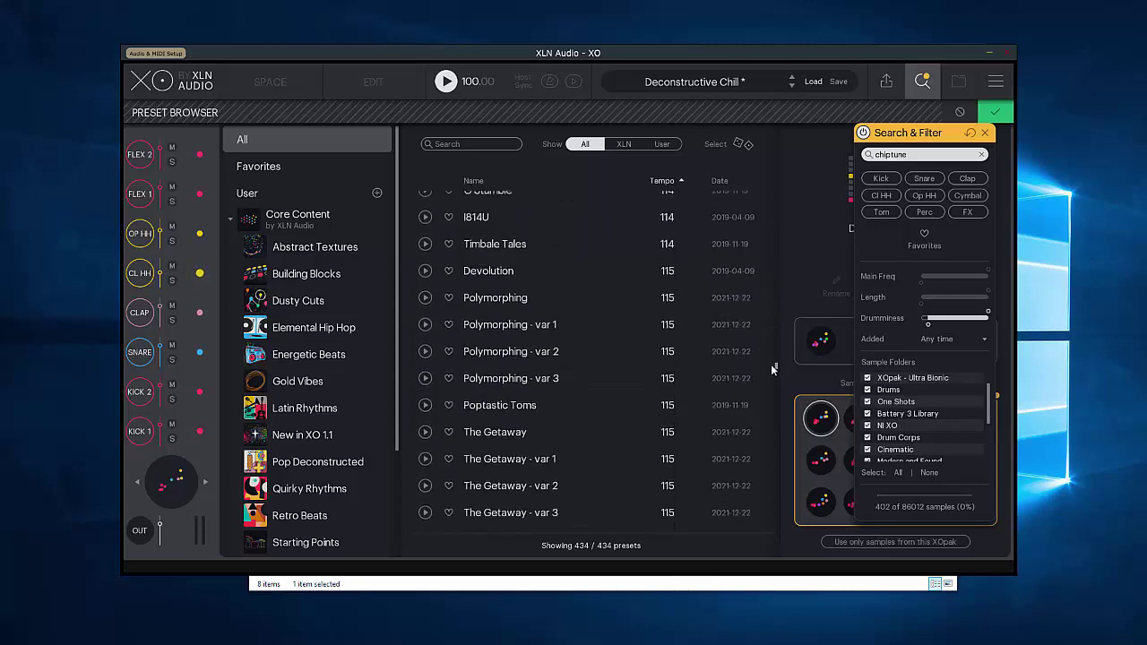
left_click(425, 297)
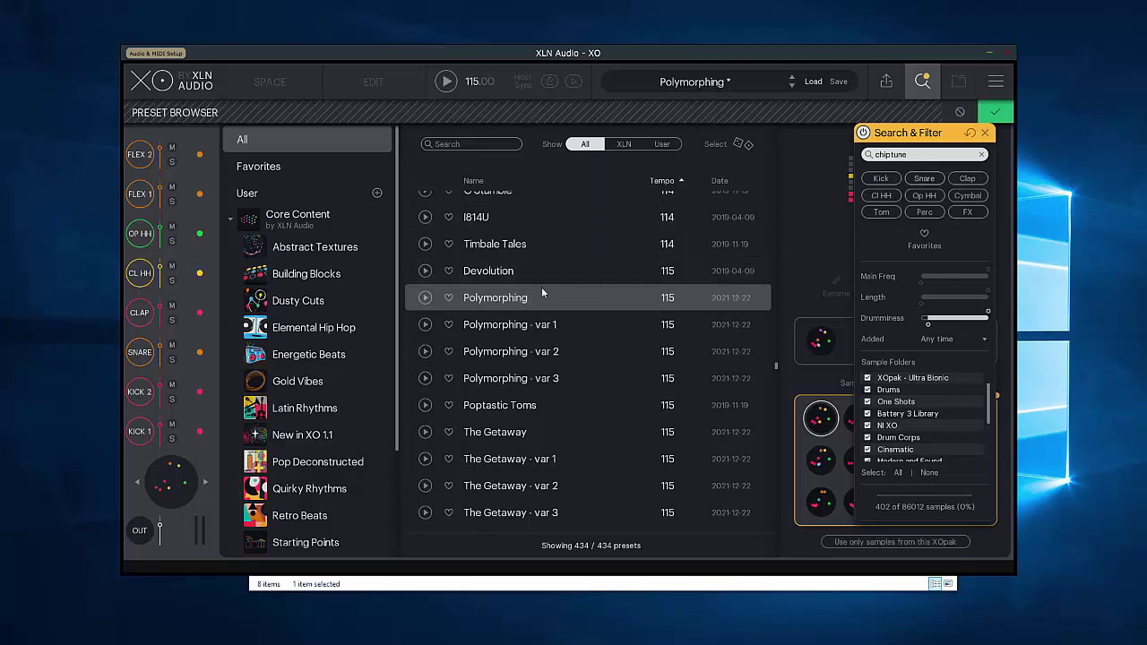
Step: Change the search to 'chiptunex' and play the Polymorphing beat
double_click(910, 154)
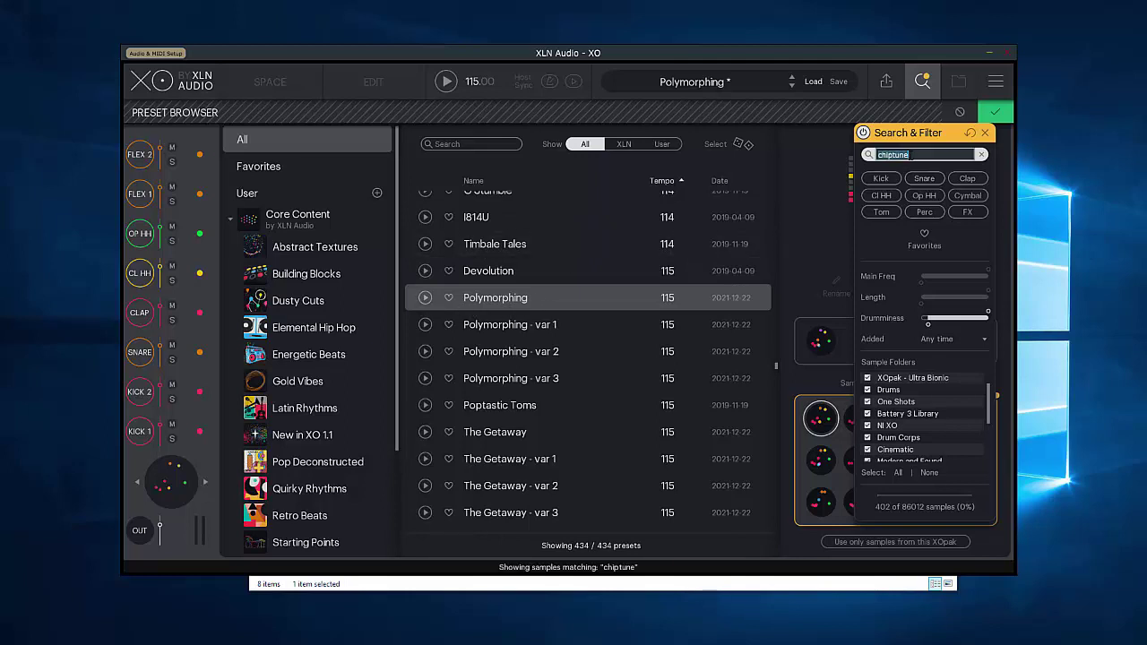
left_click(910, 154)
type("x")
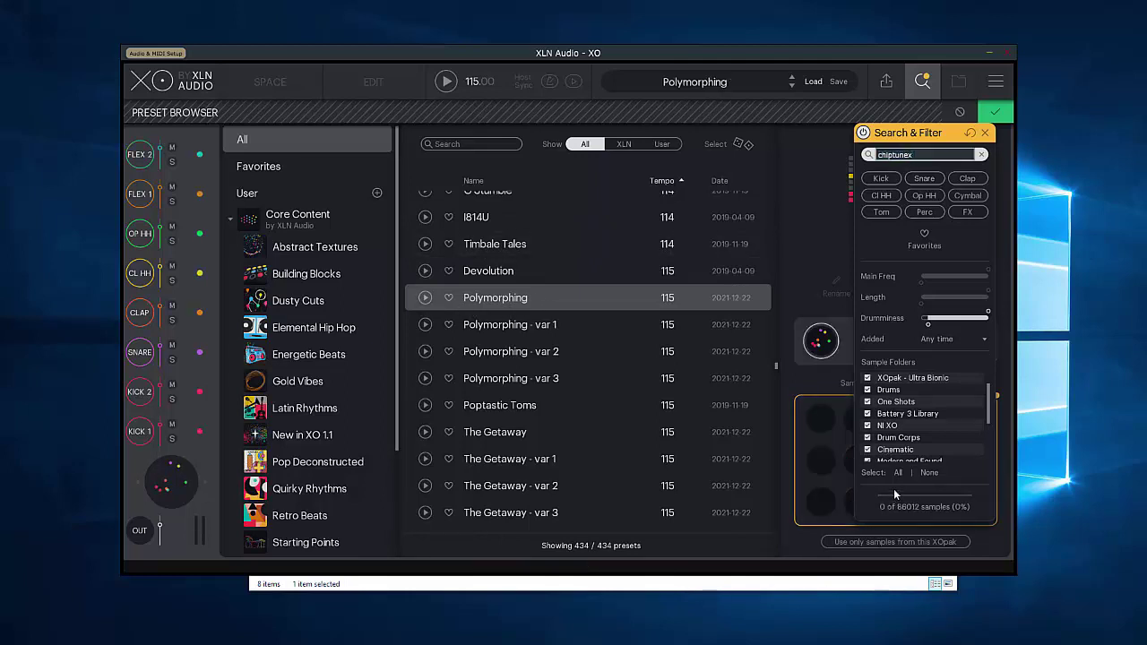
left_click(424, 298)
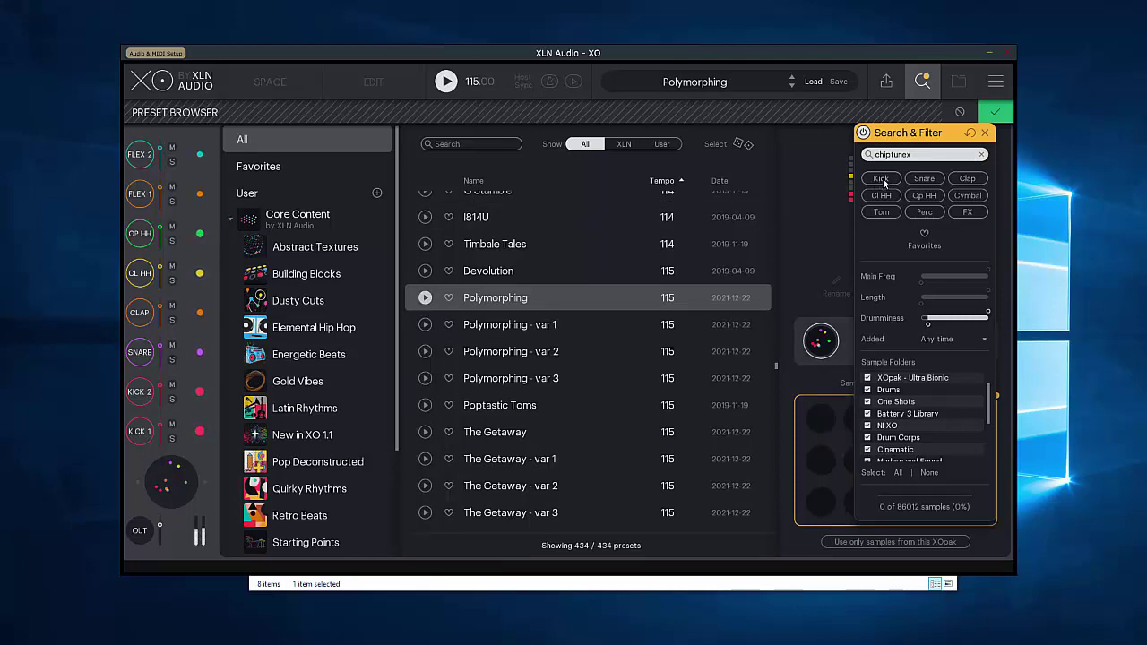
Step: Restore the search to 'chiptune' and randomize the kit samples twice
left_click(920, 156)
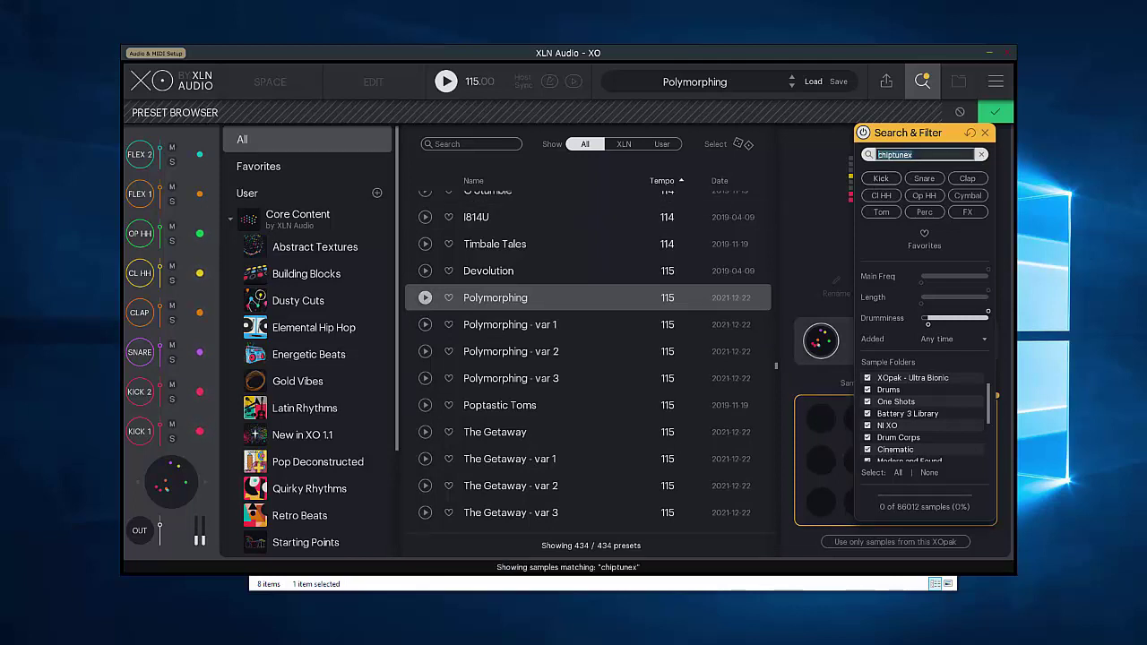
left_click(920, 156)
key("BackSpace")
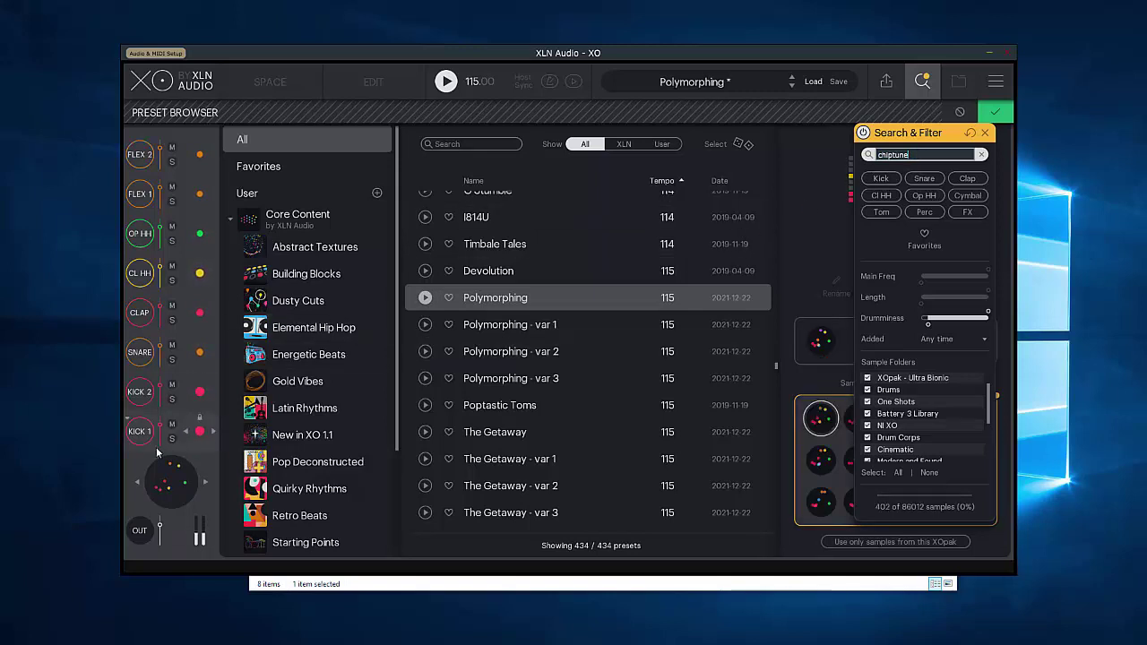
left_click(205, 484)
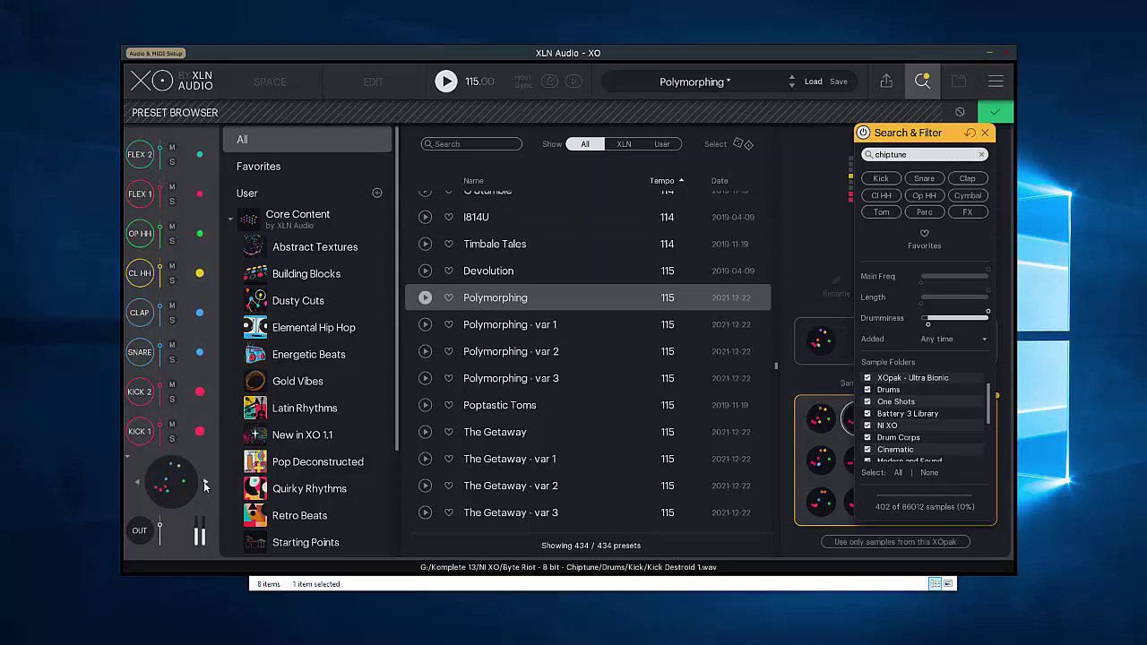
left_click(205, 485)
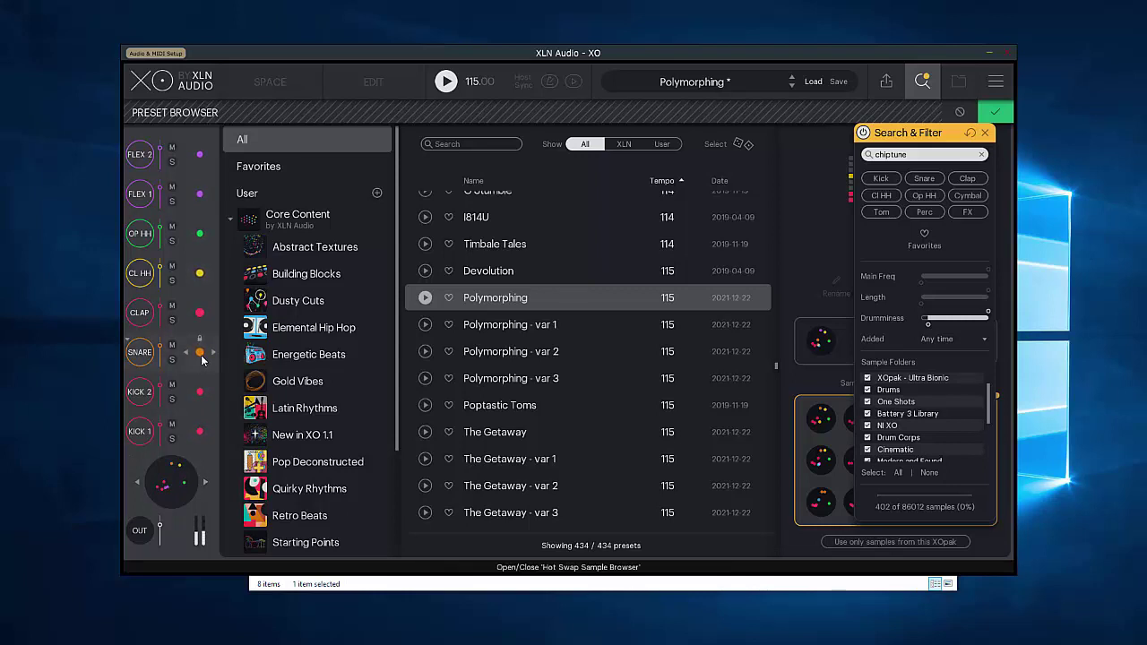
Step: Lock the samples on every channel, search '909', and select the Snare pad
left_click(134, 454)
left_click(161, 535)
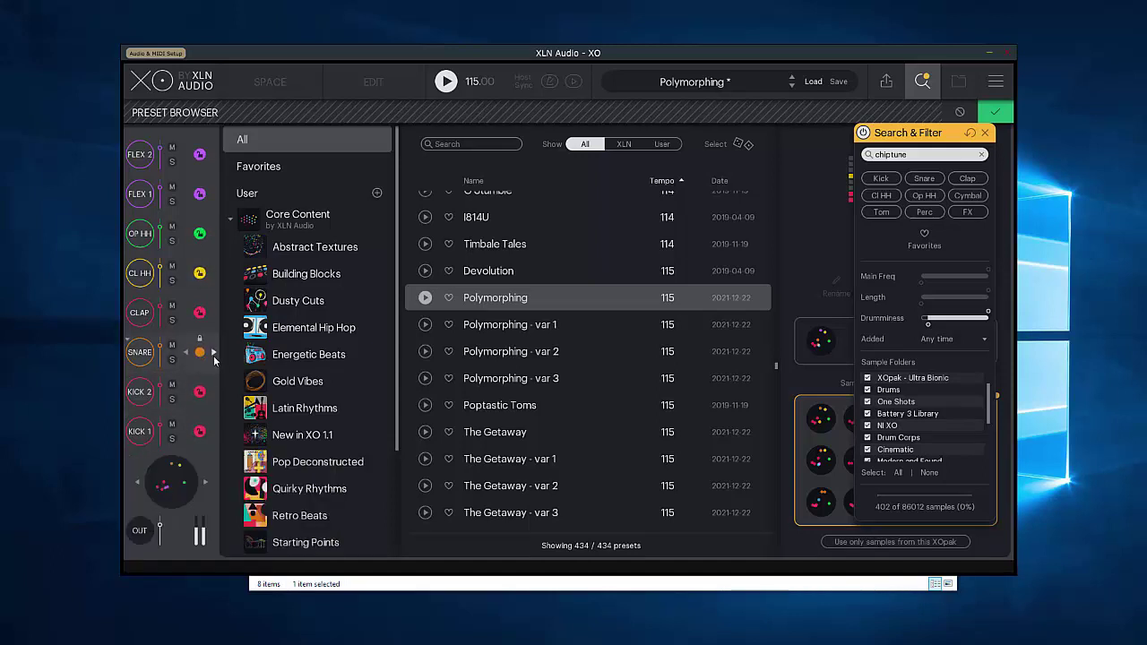
double_click(893, 160)
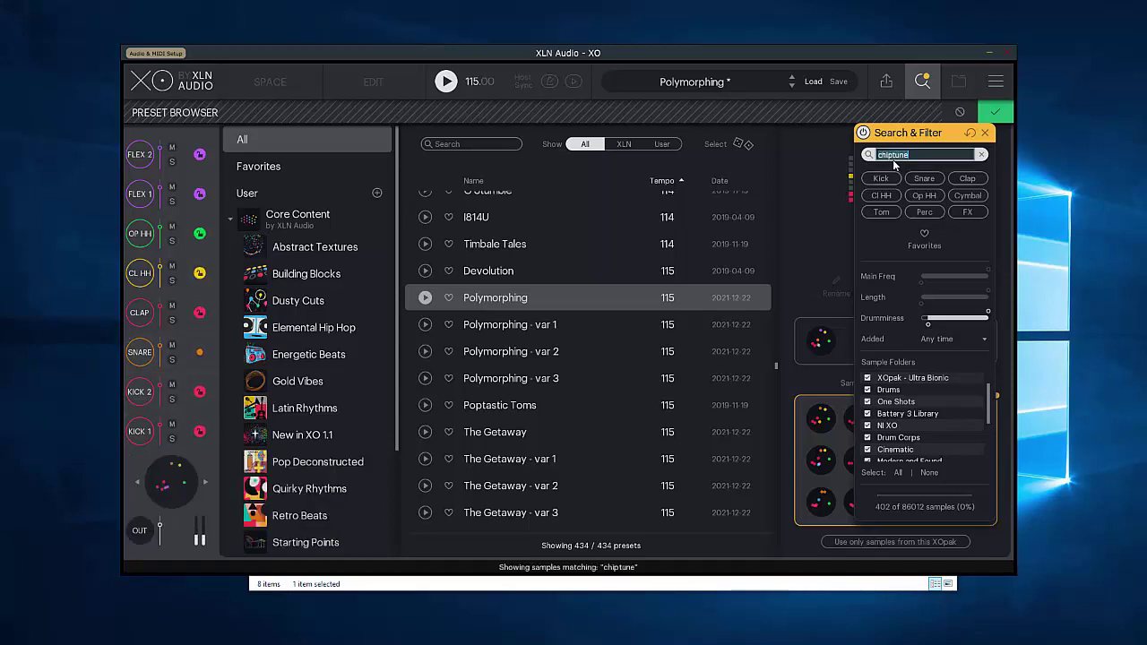
type("909")
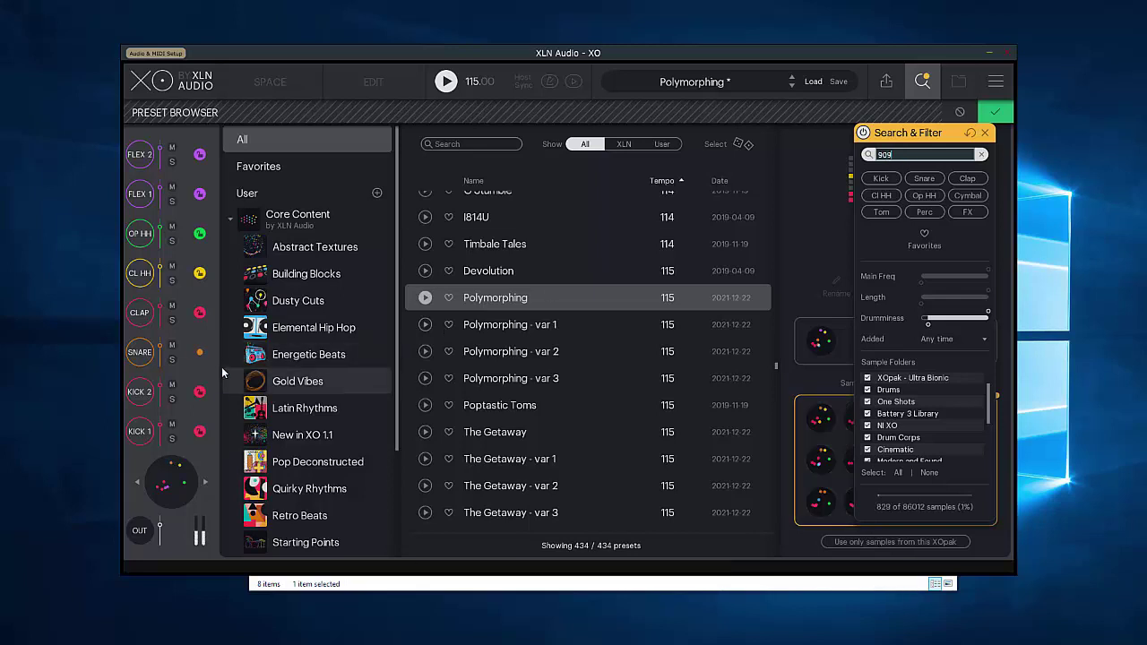
left_click(213, 356)
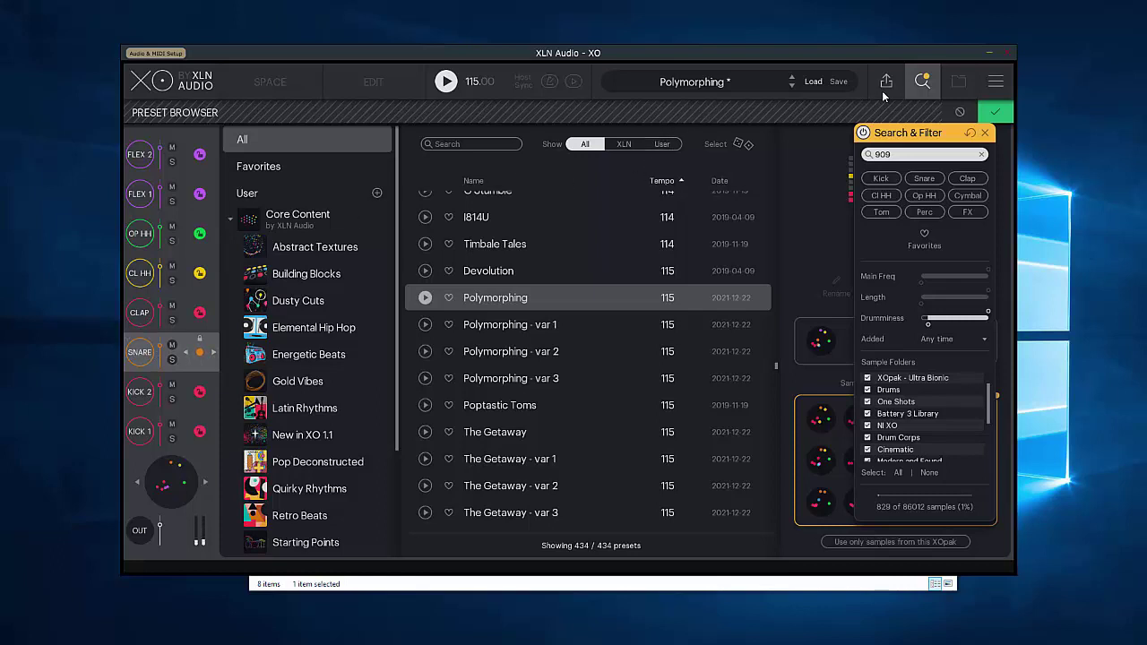
Step: Solo the snare and move it onto a different blue 909 snare sample in Space
left_click(1002, 117)
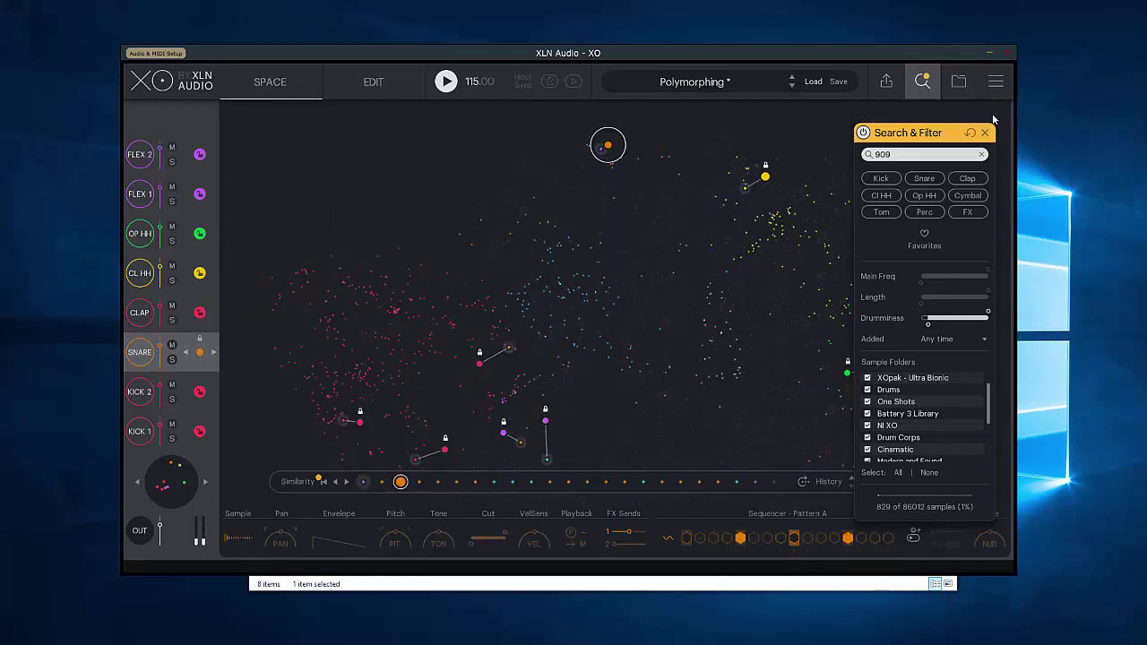
left_click(172, 359)
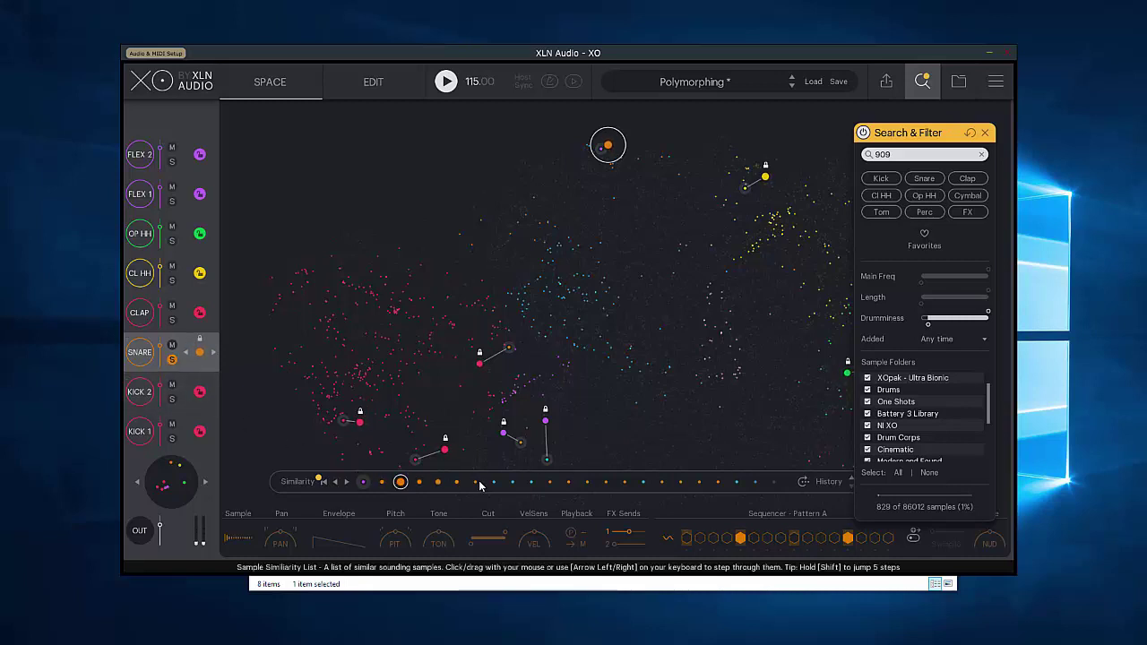
left_click_drag(605, 151, 537, 314)
left_click_drag(609, 147, 558, 296)
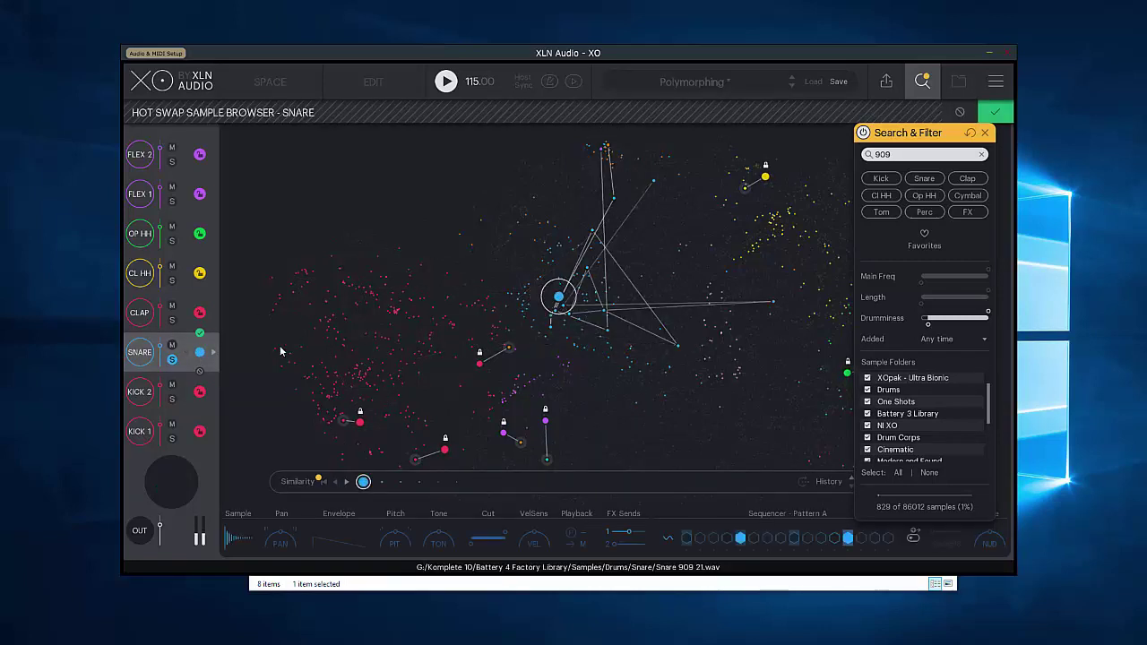
left_click(214, 352)
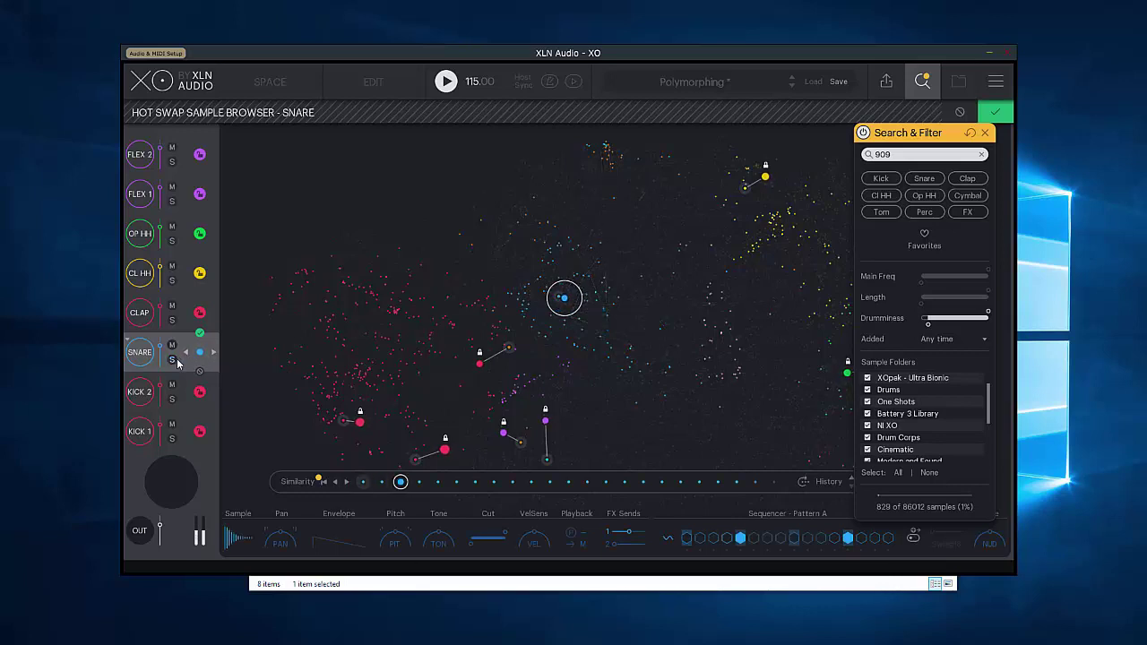
left_click(201, 334)
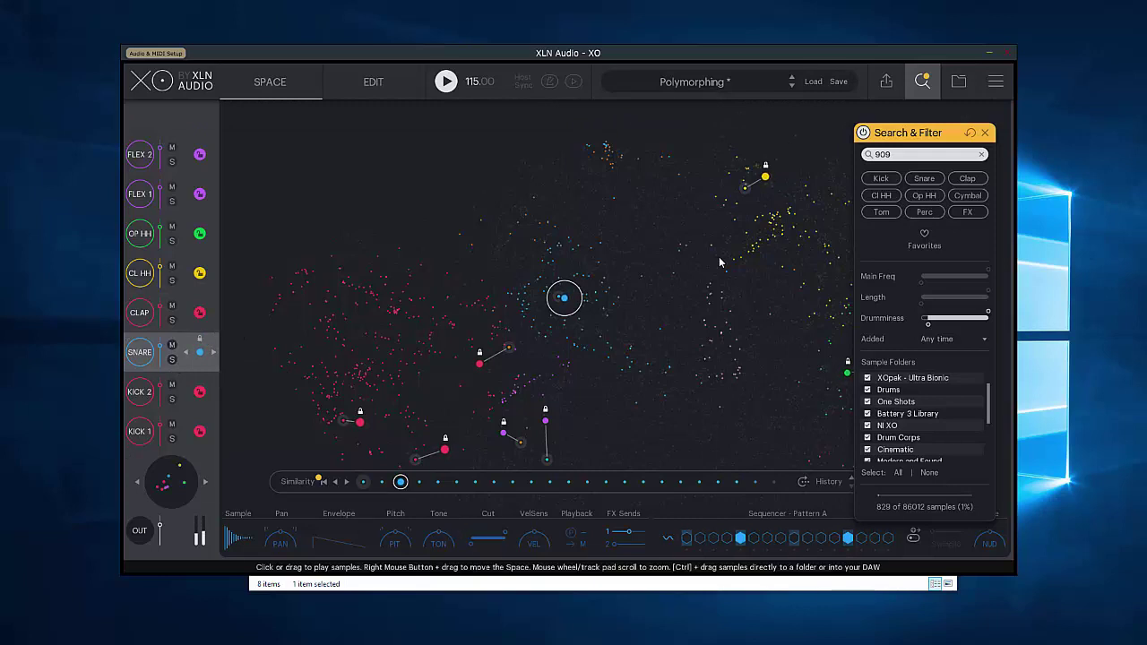
Step: In Beat Combiner, give Snare an extracted pattern and Kick 1 a basic pattern, then stop playback
left_click(346, 90)
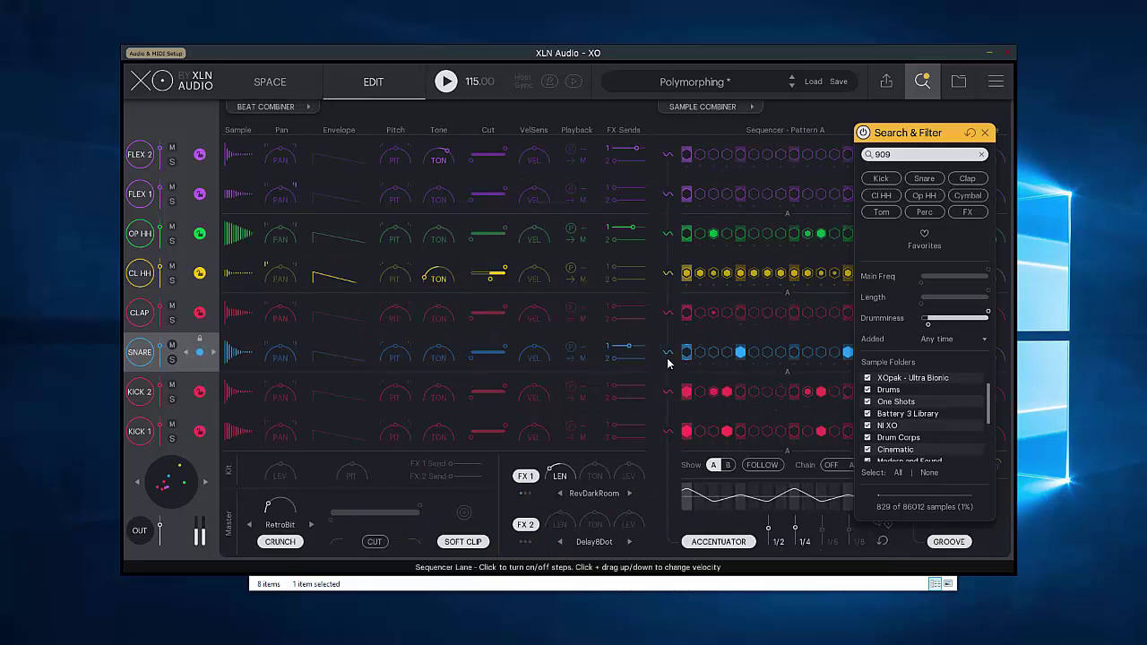
left_click(291, 114)
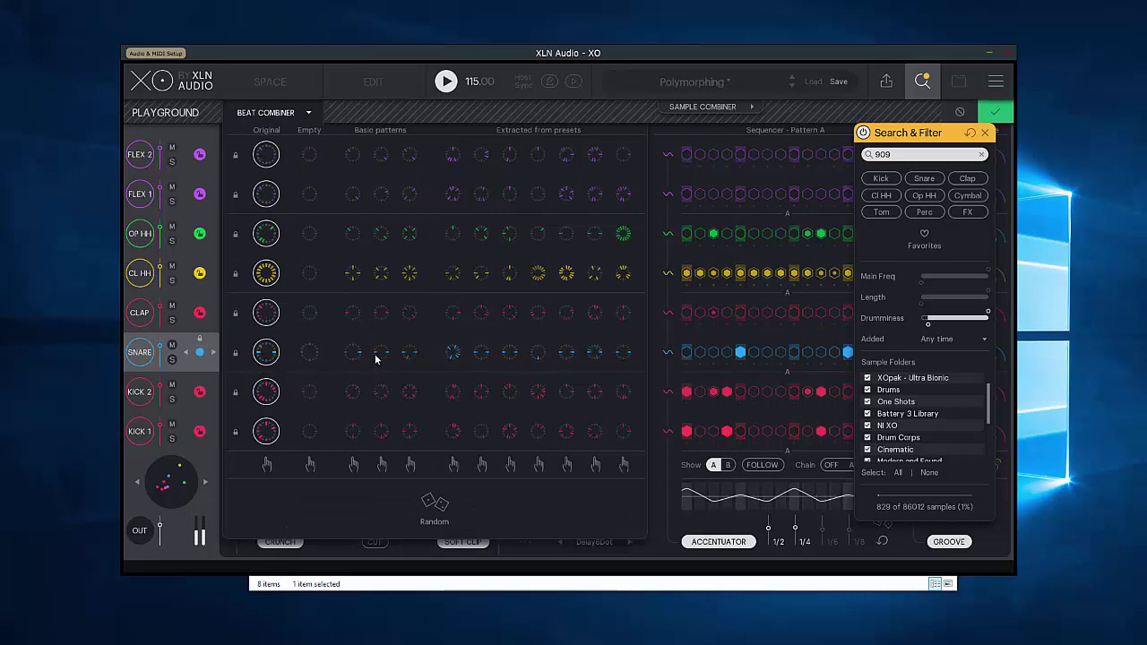
left_click(453, 352)
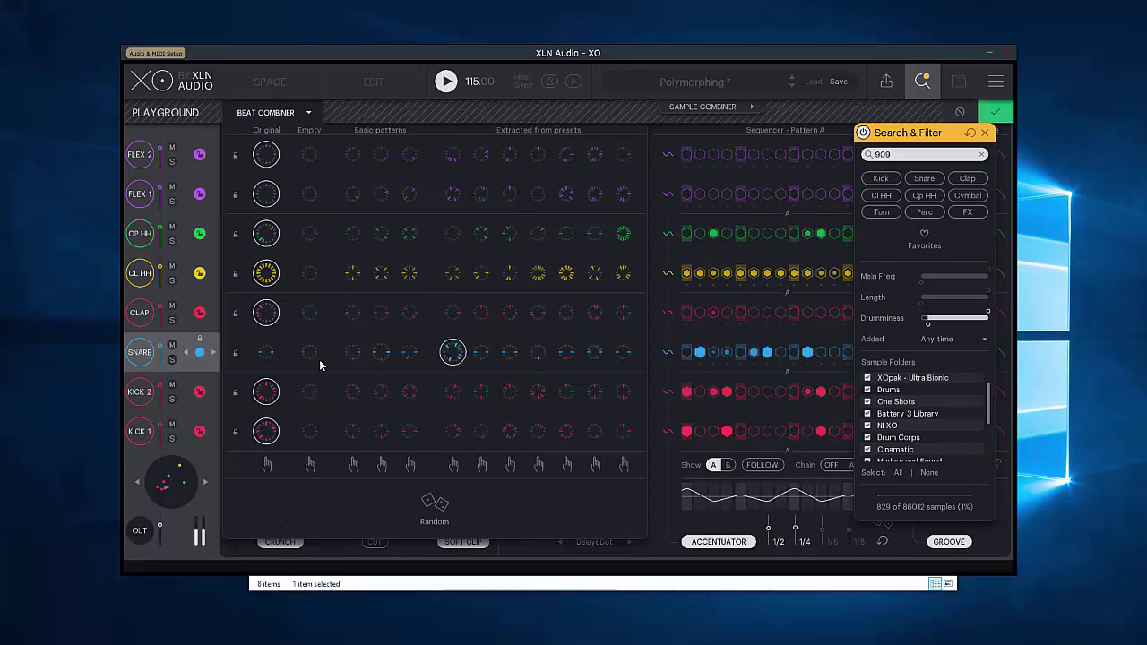
left_click(481, 352)
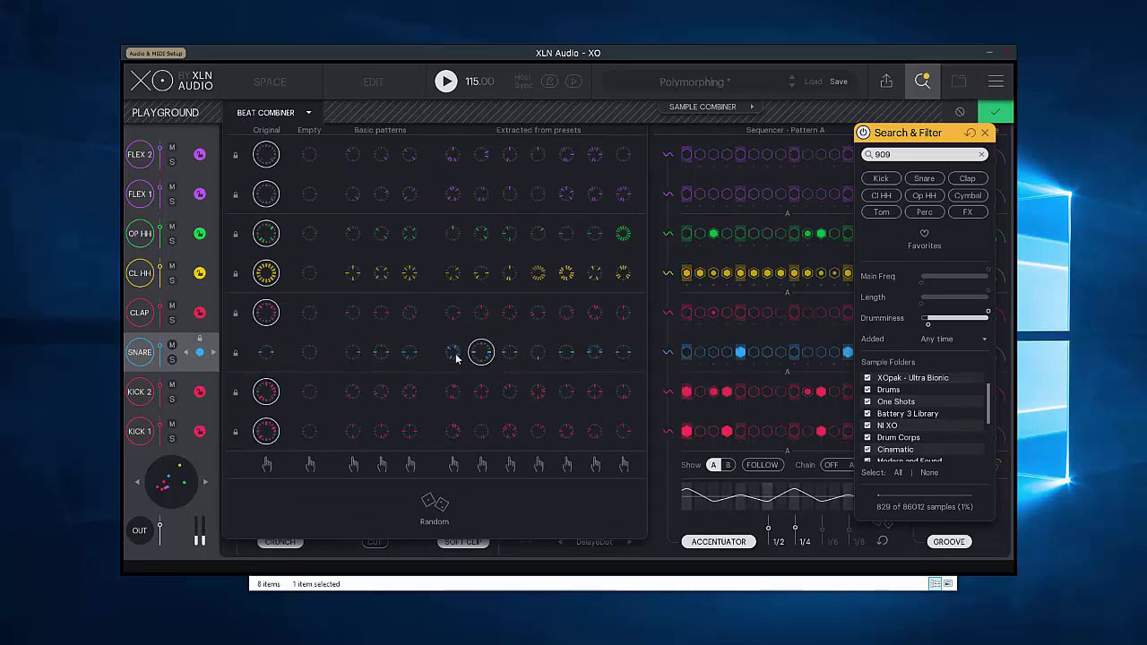
left_click(354, 436)
left_click(405, 435)
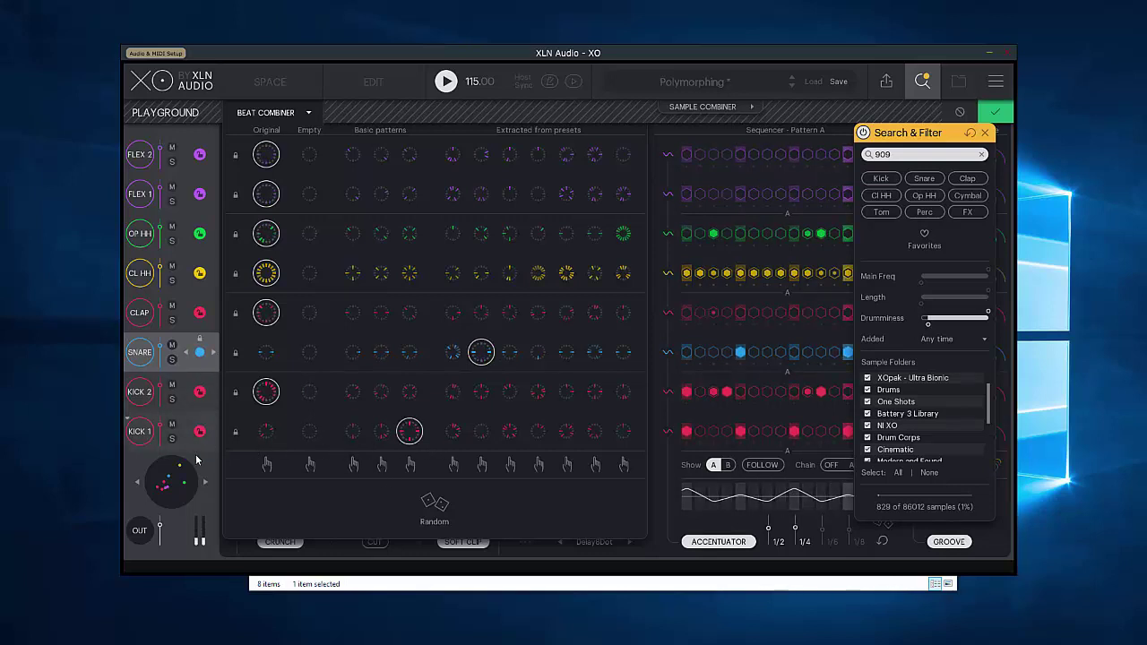
left_click(446, 81)
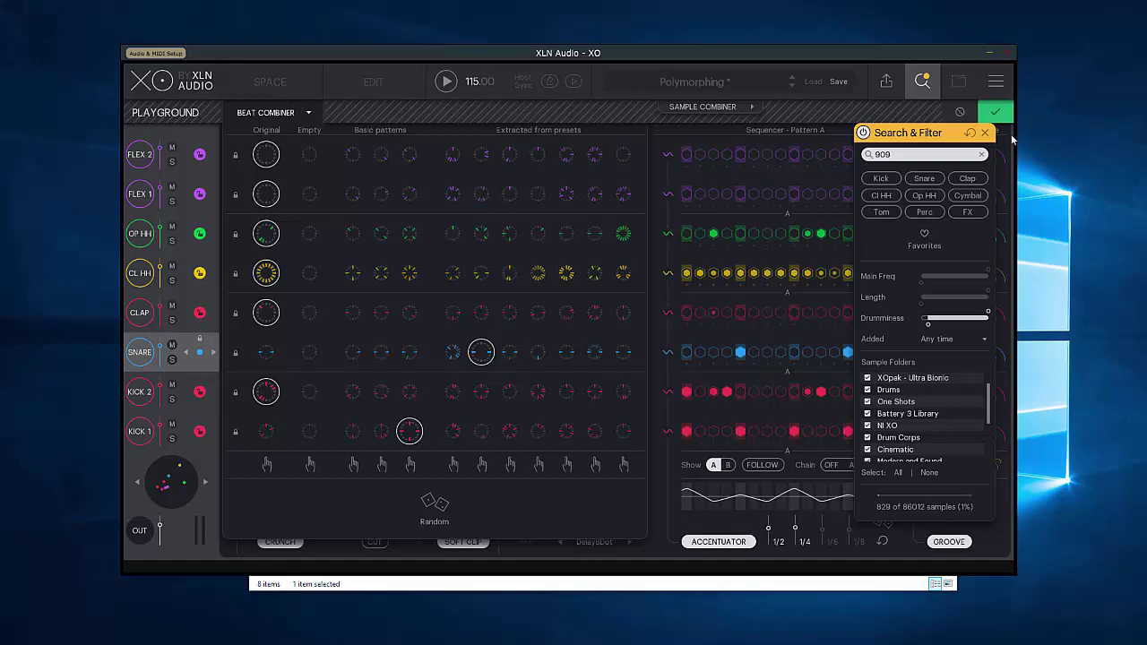
Step: Clear the 909 search, close Search & Filter and the Playground, and return to Space
left_click(981, 154)
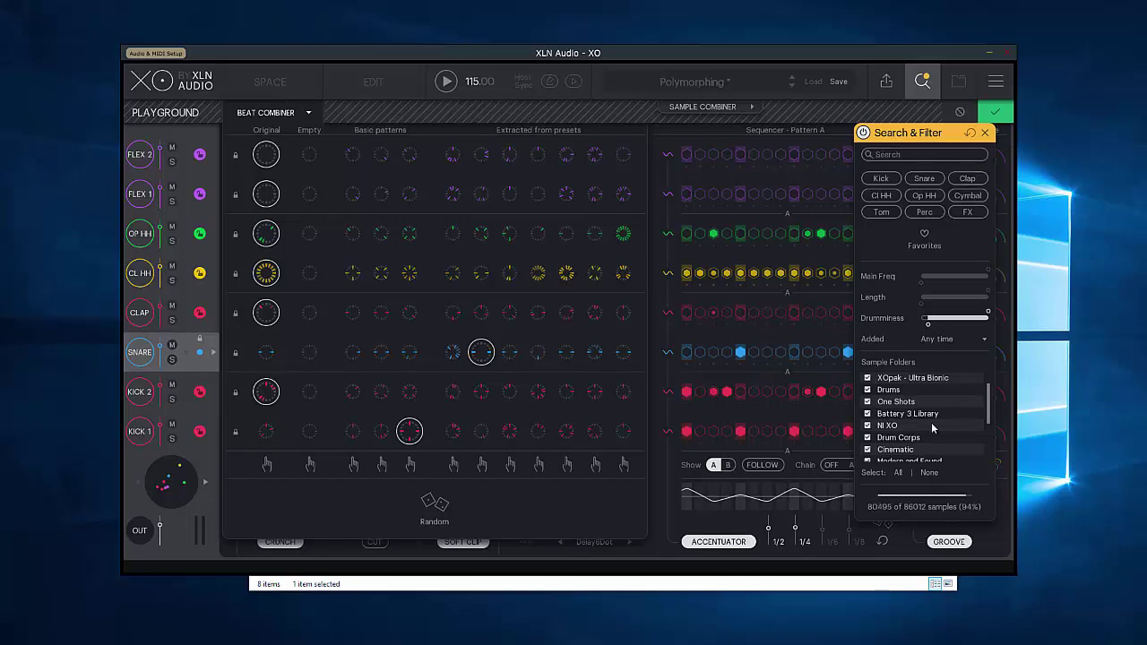
left_click(984, 132)
left_click(994, 112)
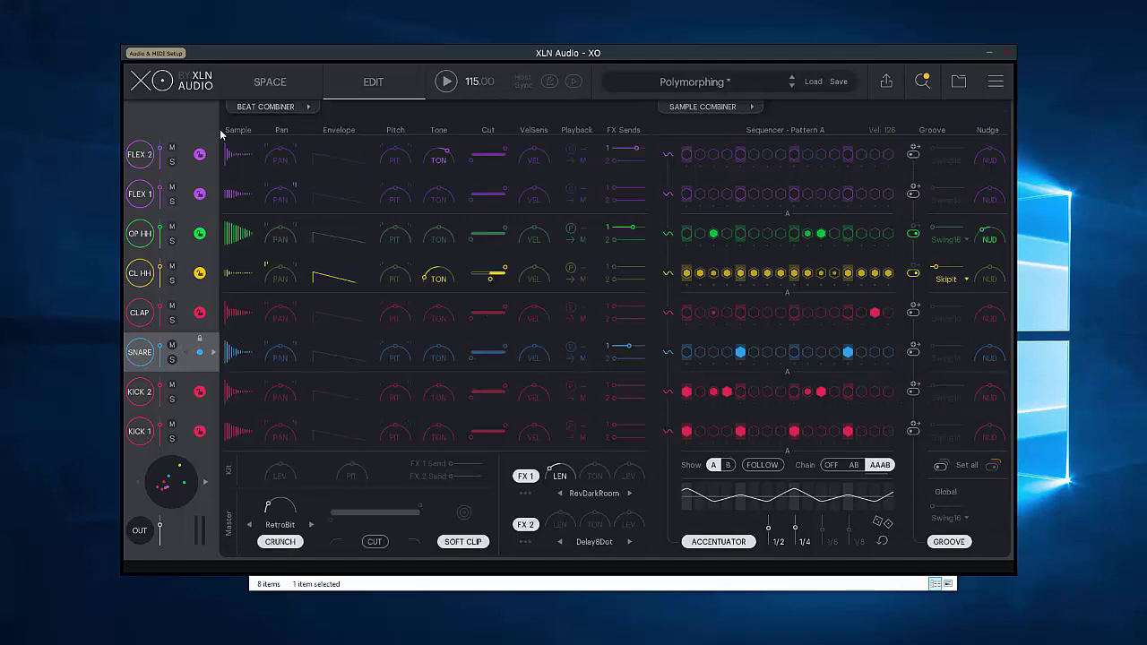
left_click(261, 86)
Step: Show the Oscillations XOpak presets in the Preset Browser
left_click(714, 82)
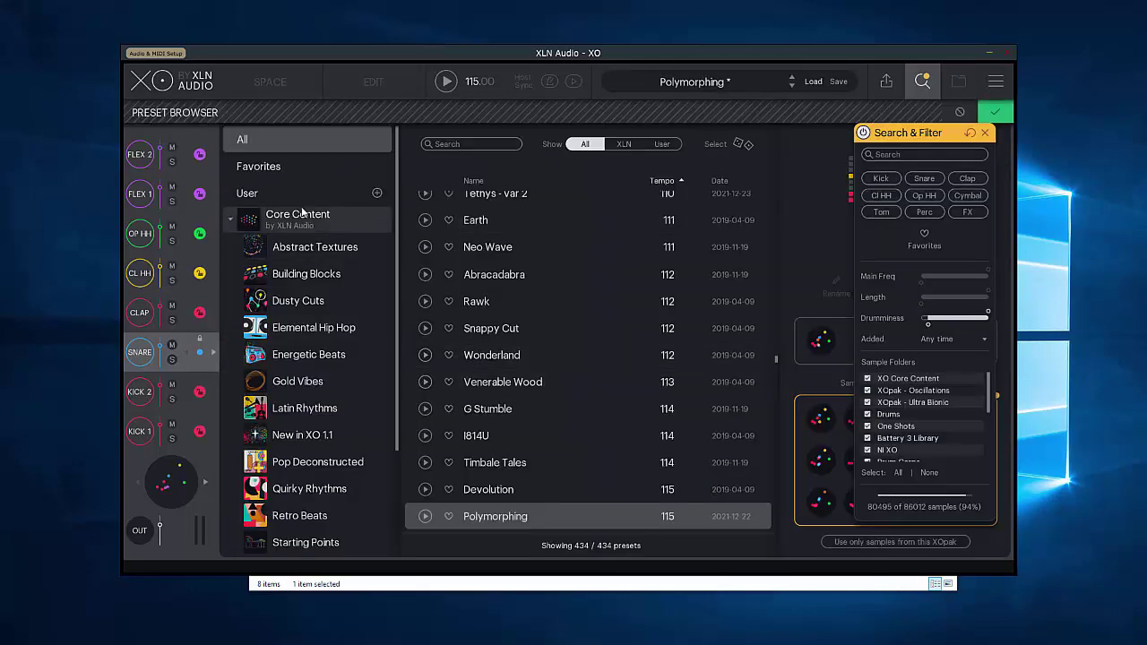
scroll(296, 224, "down", 3)
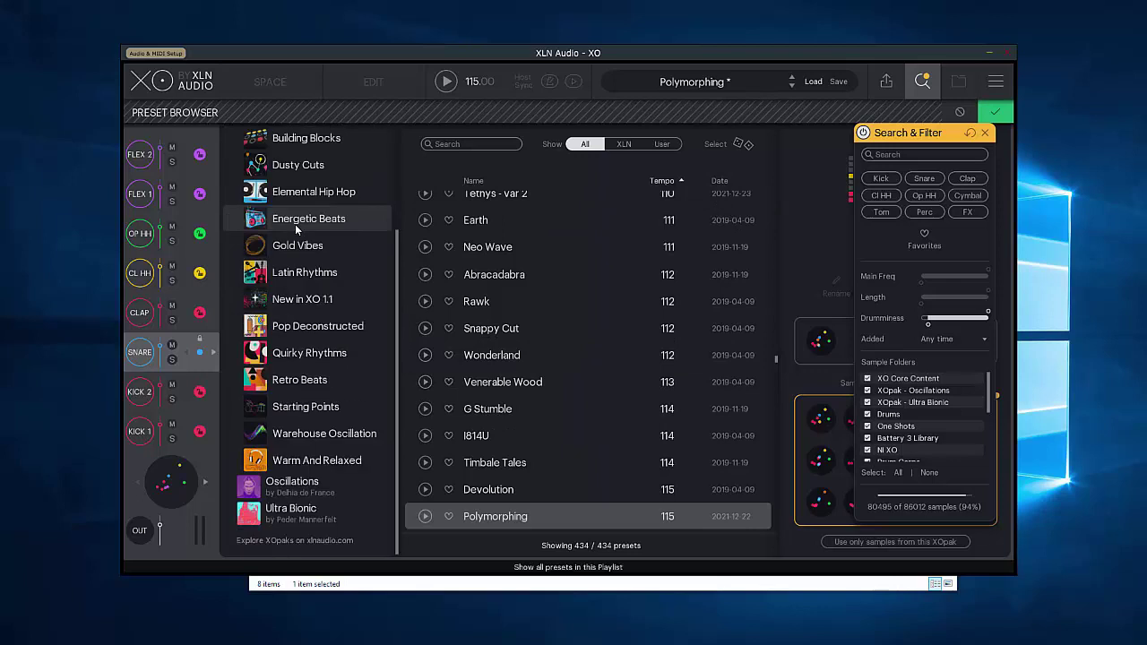
left_click(311, 495)
scroll(526, 366, "down", 3)
scroll(526, 366, "up", 3)
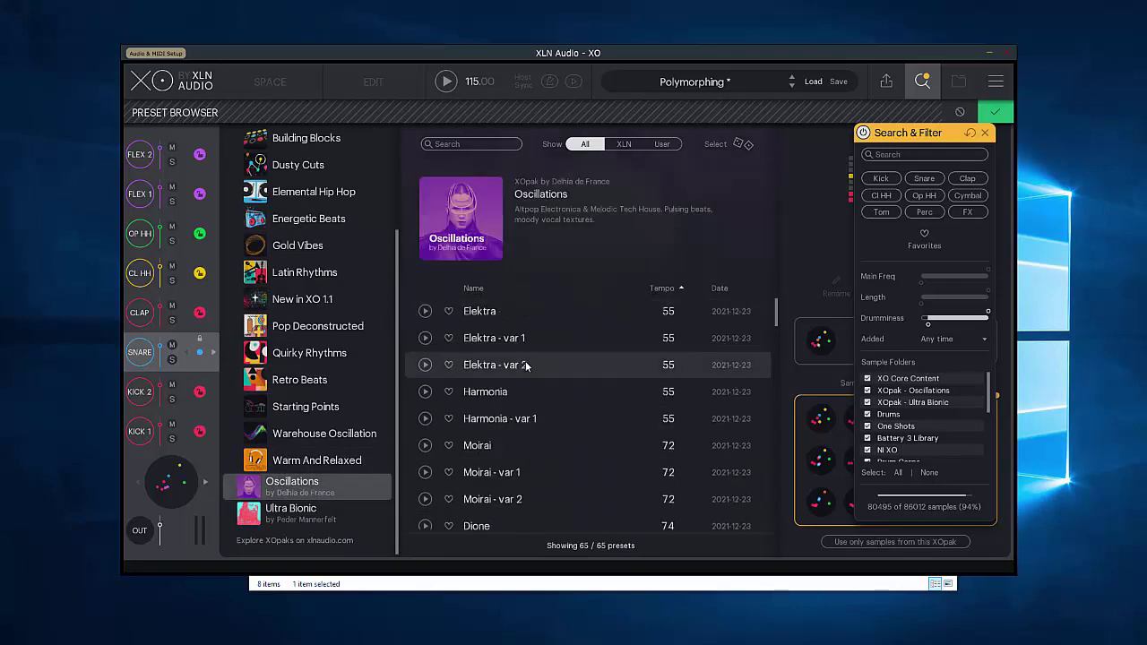
scroll(526, 365, "down", 3)
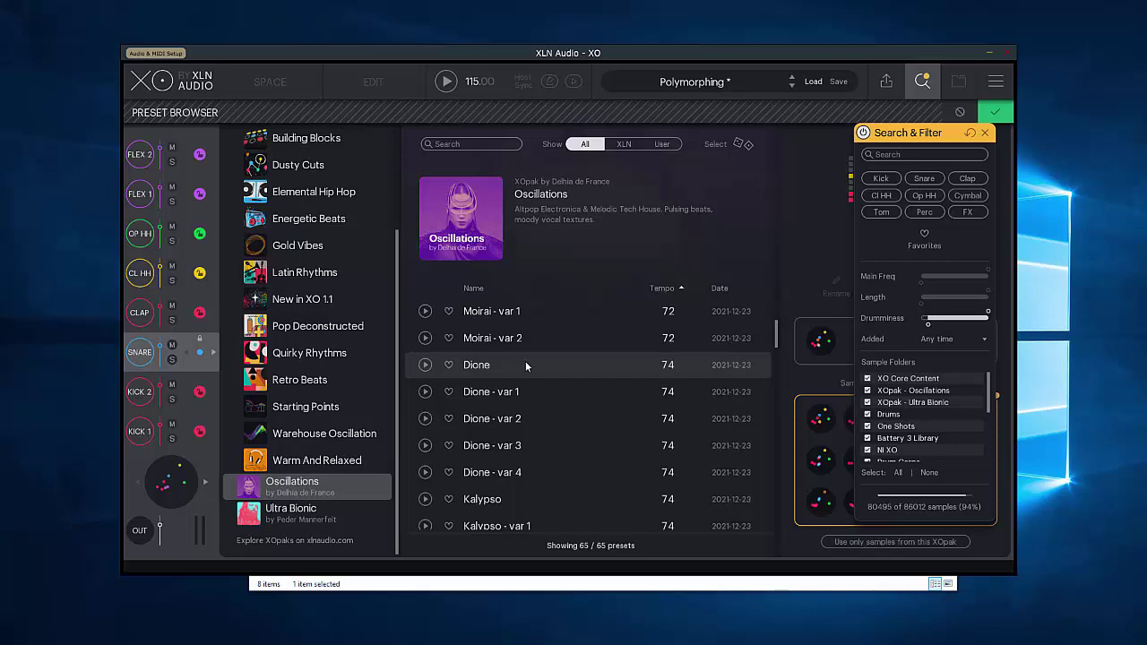
Step: Audition Dione and its variations 1-3, then load Kalypso at 74 BPM
left_click(425, 364)
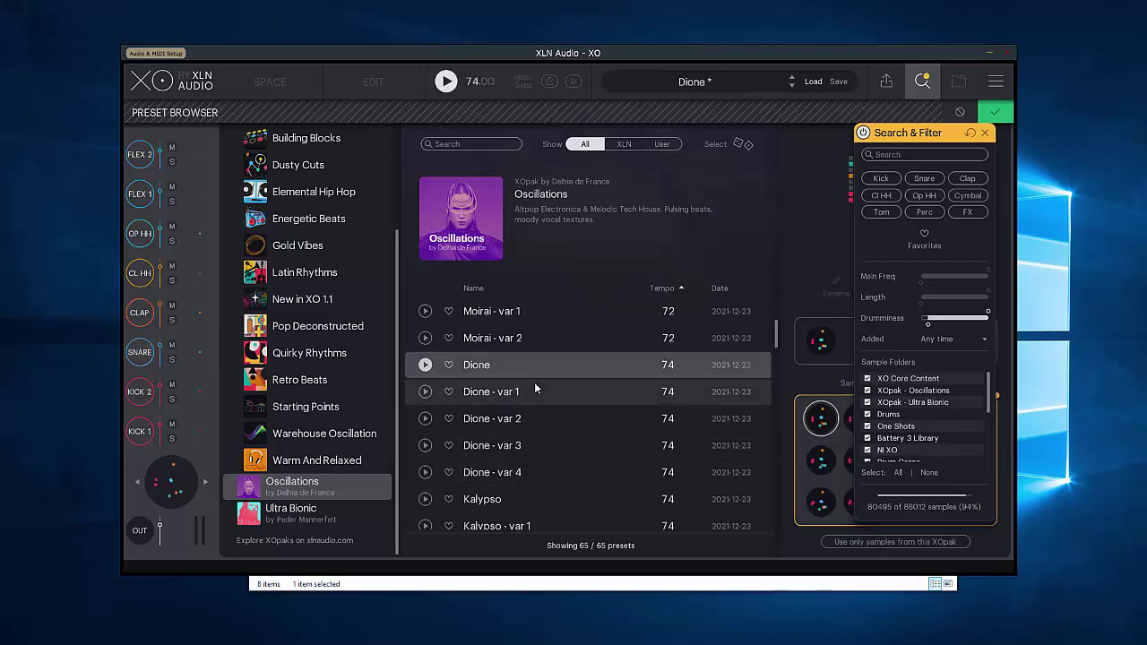
left_click(427, 394)
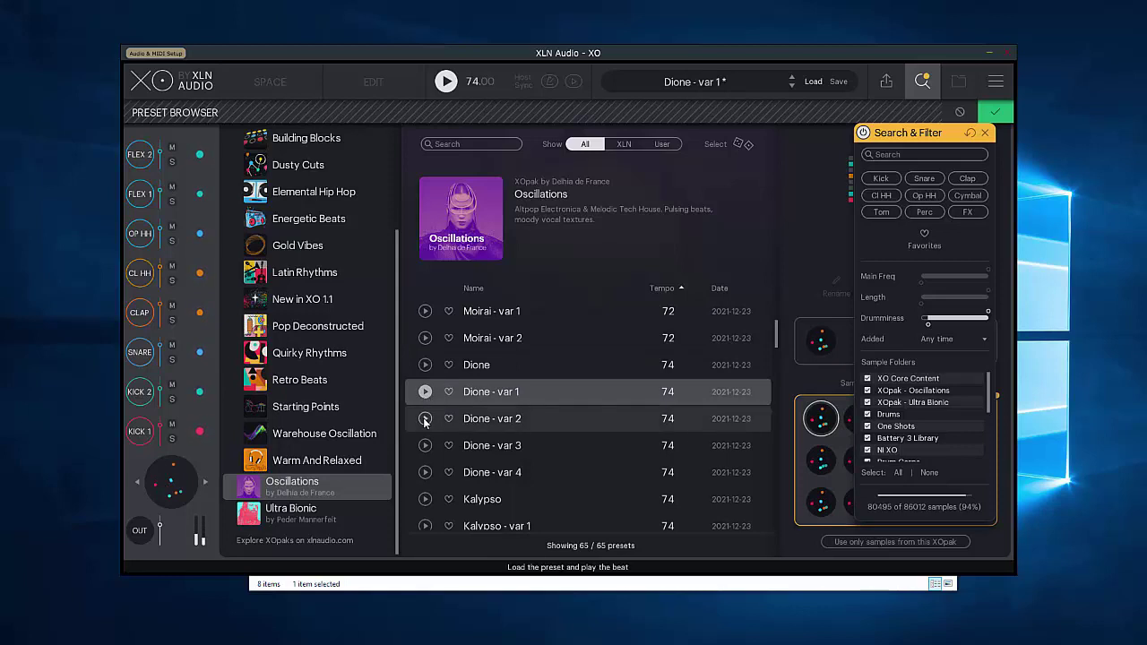
left_click(425, 419)
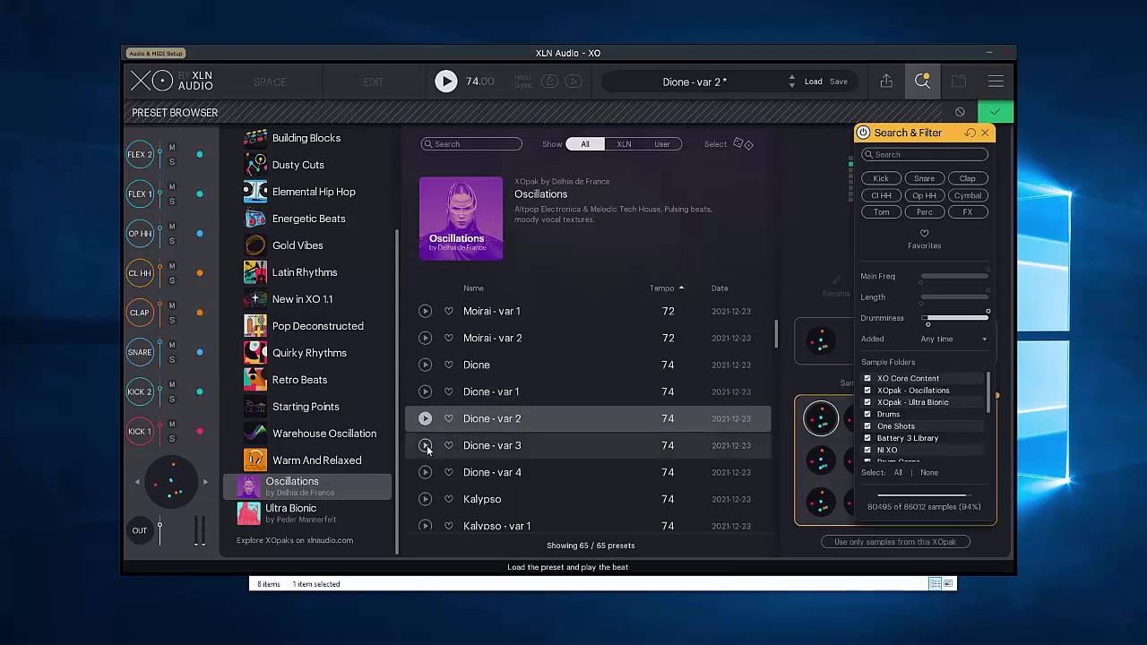
left_click(426, 446)
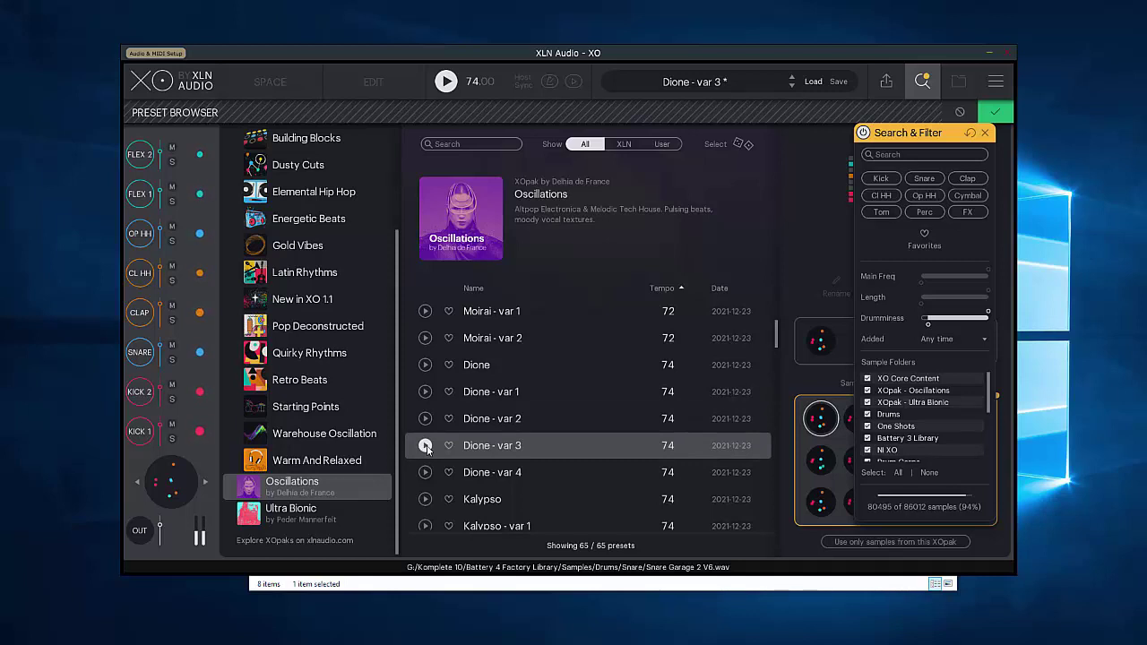
left_click(424, 499)
scroll(521, 459, "down", 2)
Step: Stop Kalypso and load Ultra Bionic's Clickety Clacks preset at 120 BPM
left_click(425, 338)
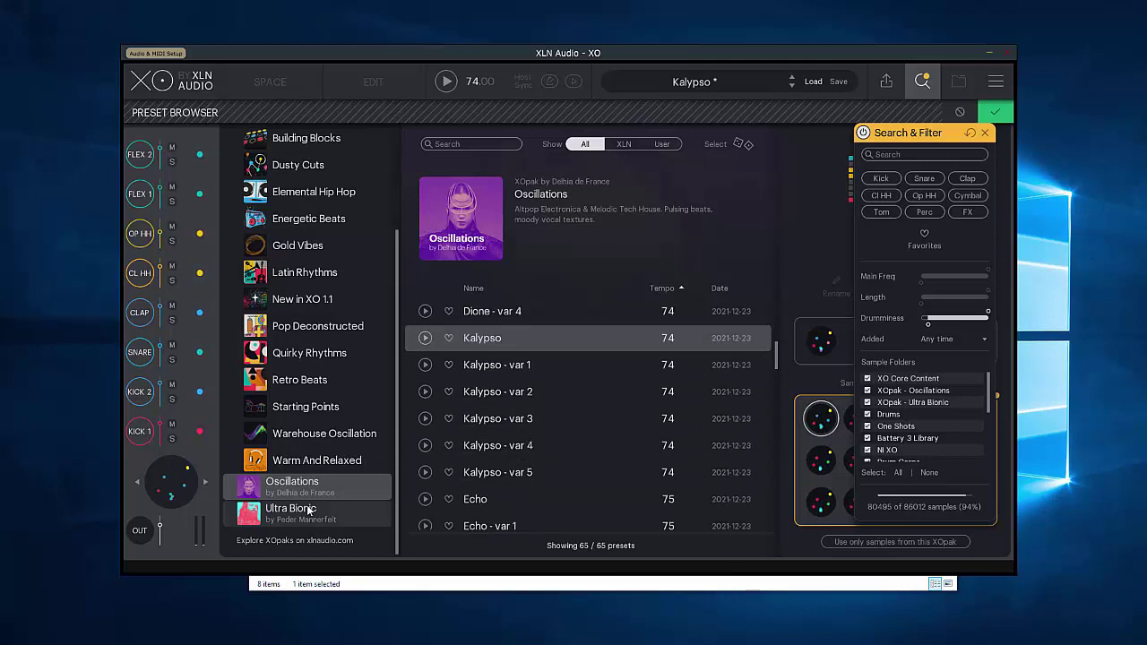
left_click(308, 510)
scroll(565, 414, "down", 10)
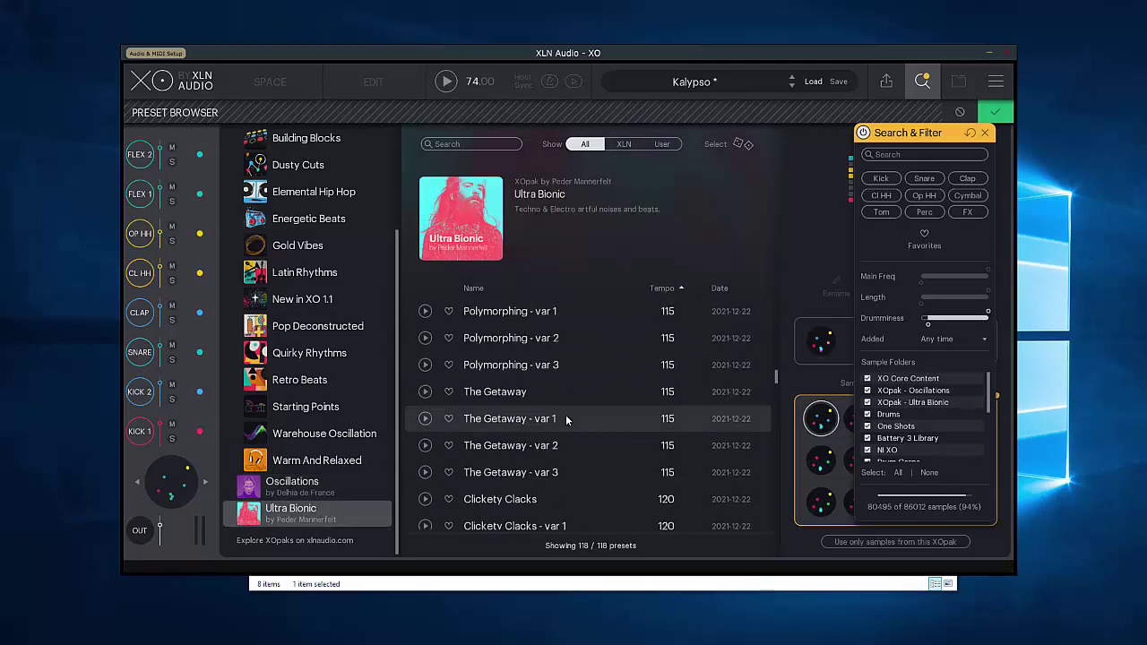
scroll(566, 414, "down", 2)
left_click(425, 337)
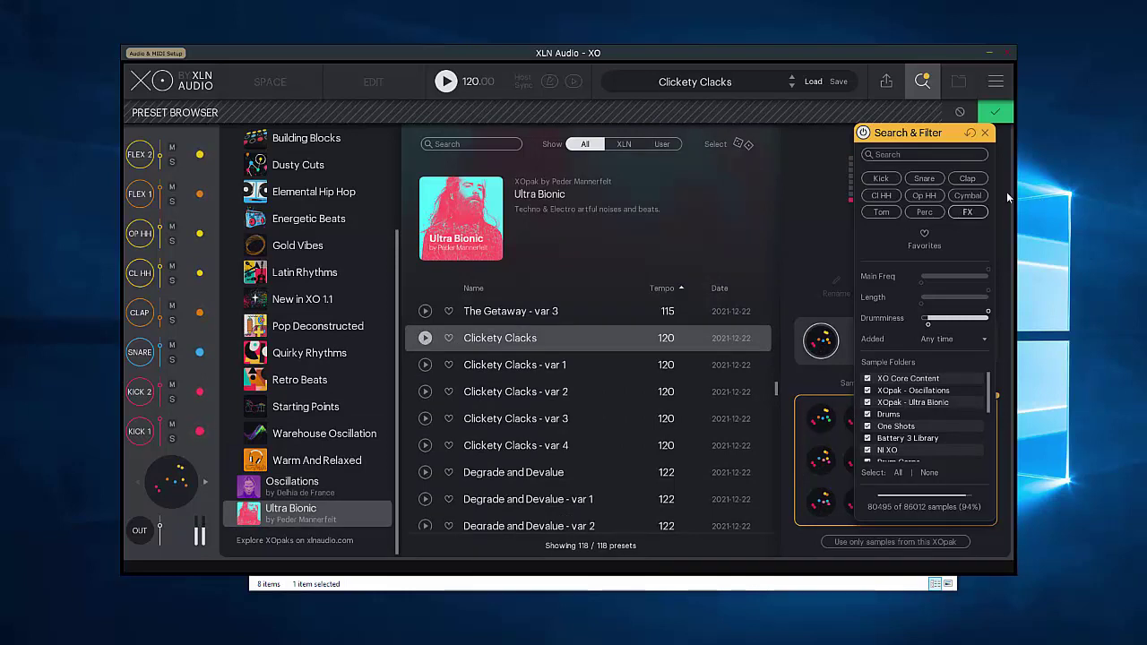
Step: Search samples for 'zap' and swap the kit sounds for zap matches twice
left_click(904, 156)
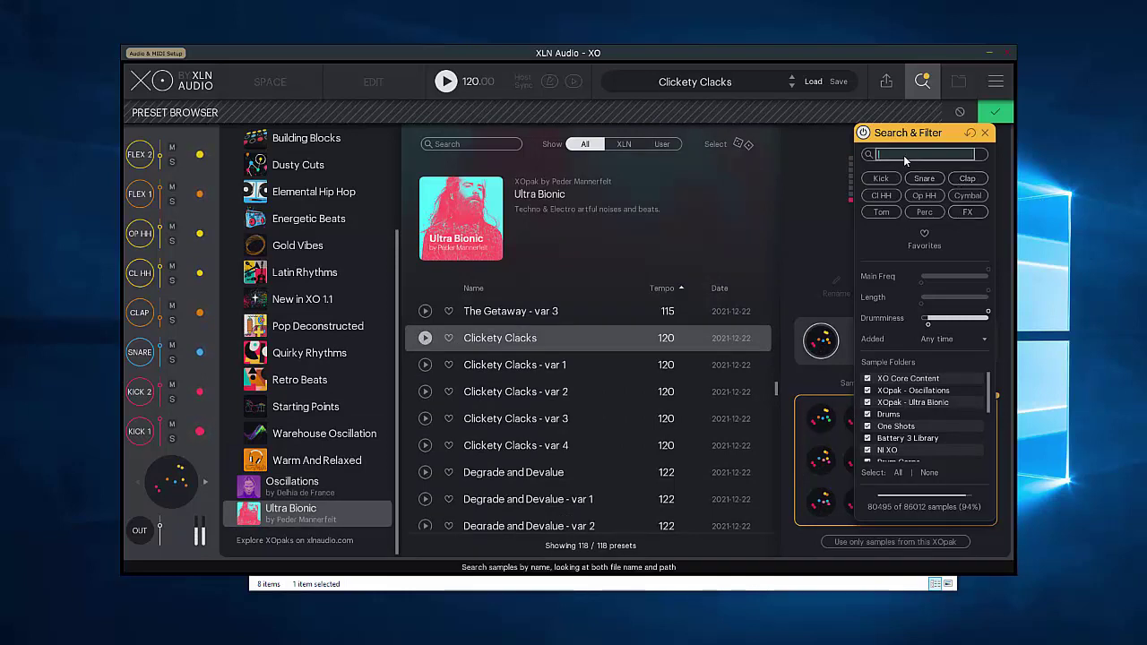
type("zap")
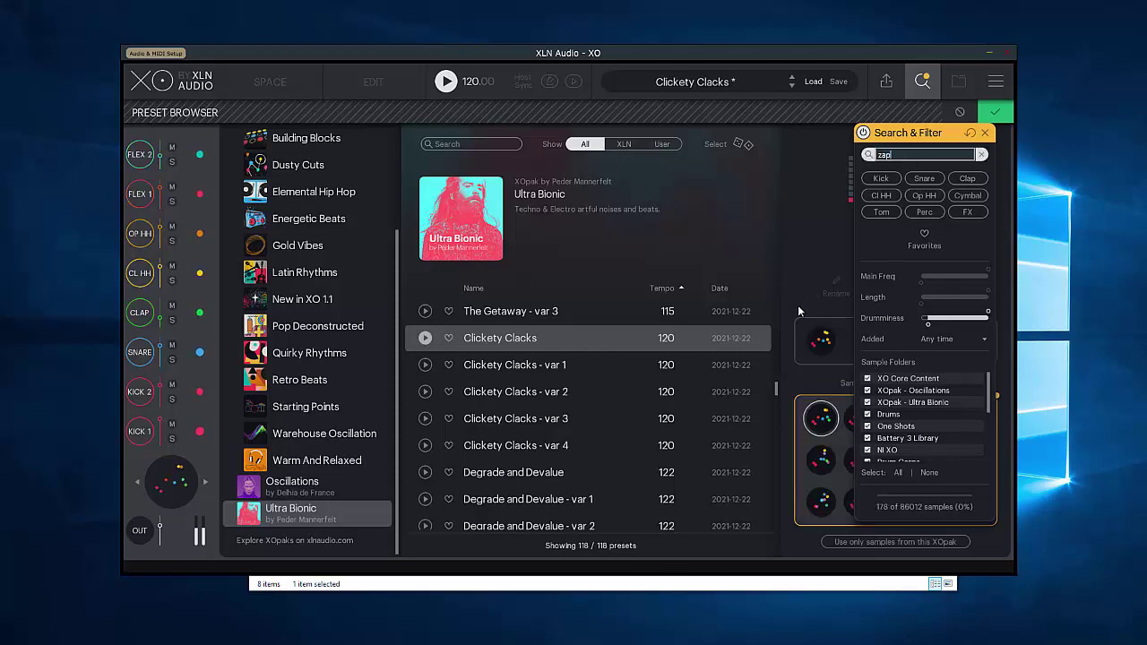
left_click(207, 485)
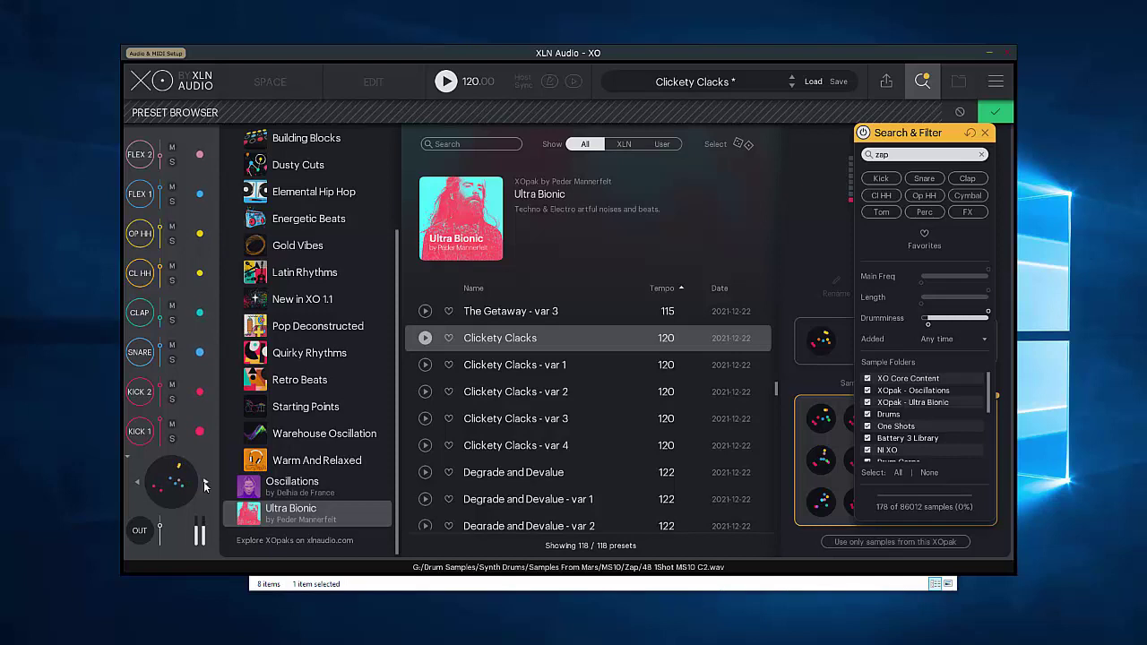
left_click(205, 484)
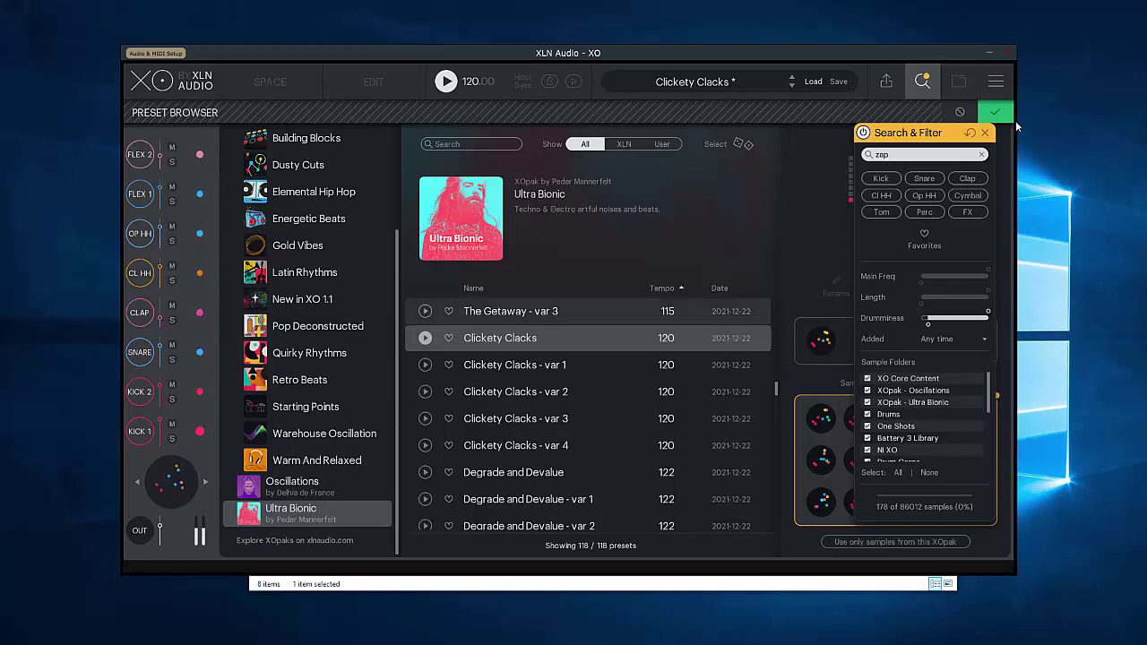